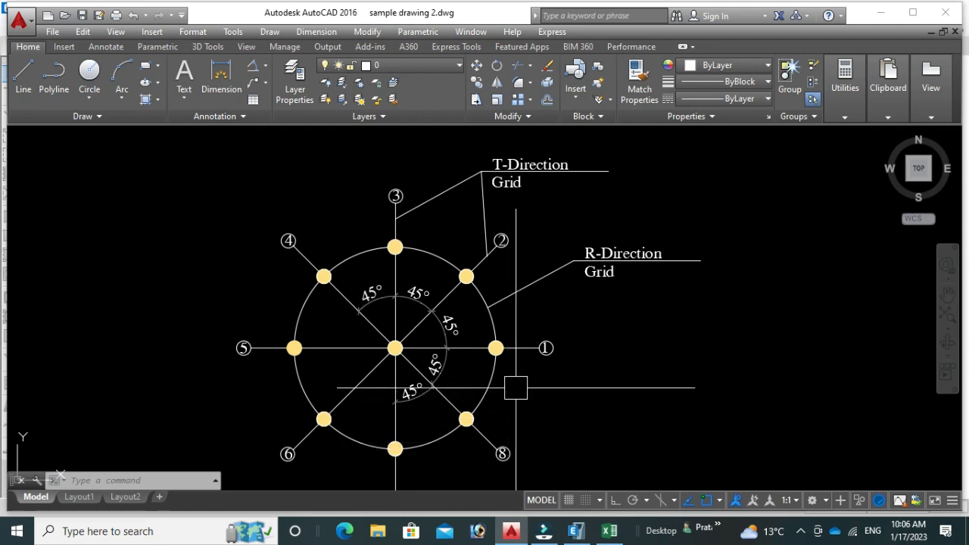
Step: Examine the circular grid drawing, including the R-direction circle and the 45° angles between the radial T-direction grid lines
{"action": "scroll", "coordinate": [501, 317], "scroll_direction": "up", "scroll_amount": 2}
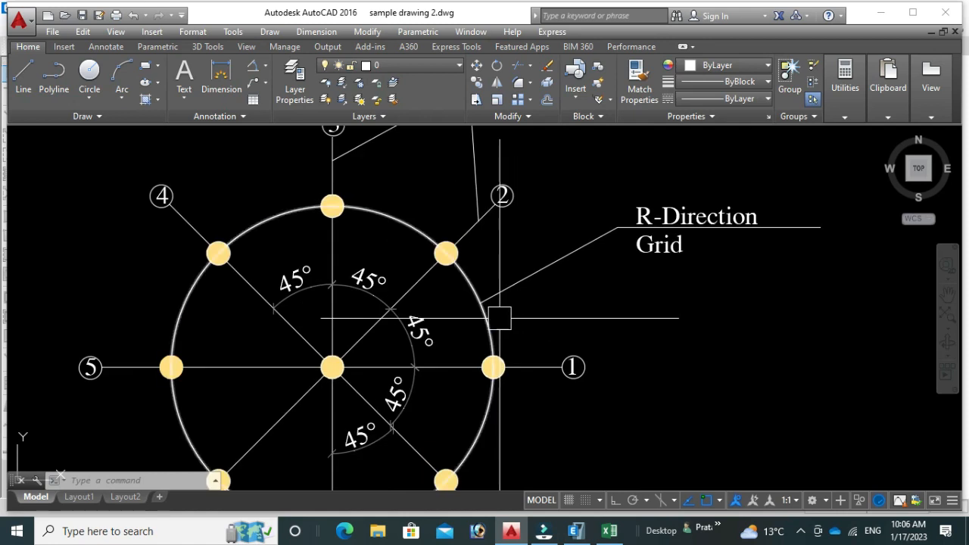
{"action": "left_click", "coordinate": [503, 318]}
{"action": "scroll", "coordinate": [592, 291], "scroll_direction": "down", "scroll_amount": 2}
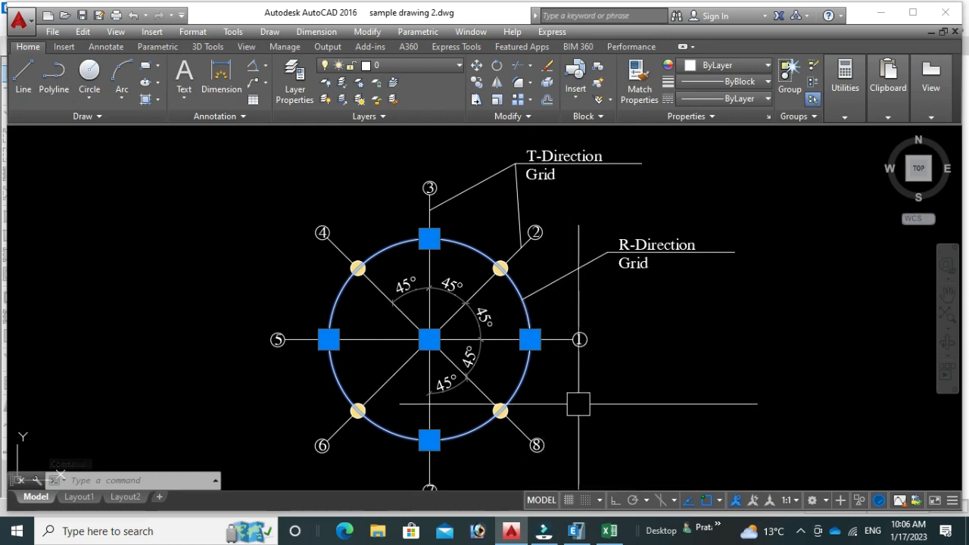
{"action": "key", "text": "Escape"}
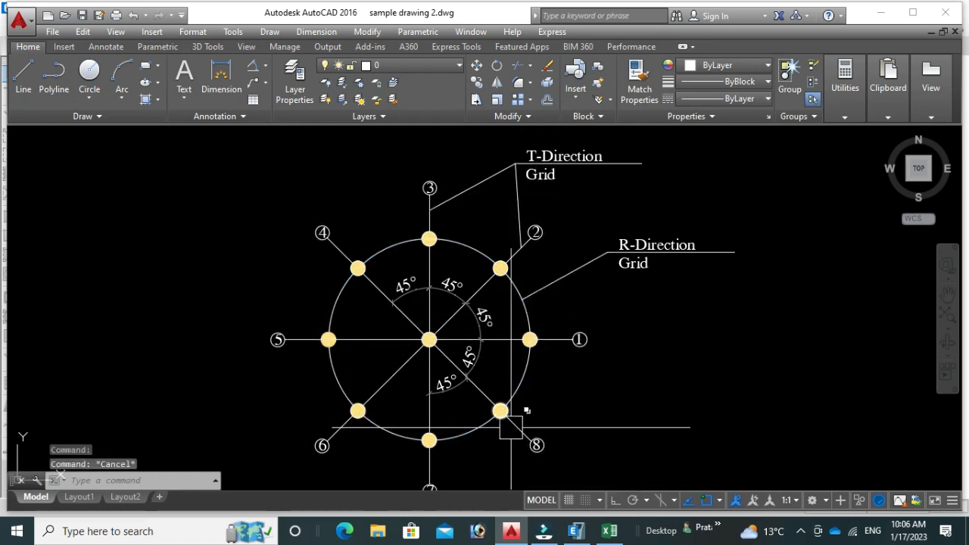
{"action": "scroll", "coordinate": [485, 373], "scroll_direction": "up", "scroll_amount": 2}
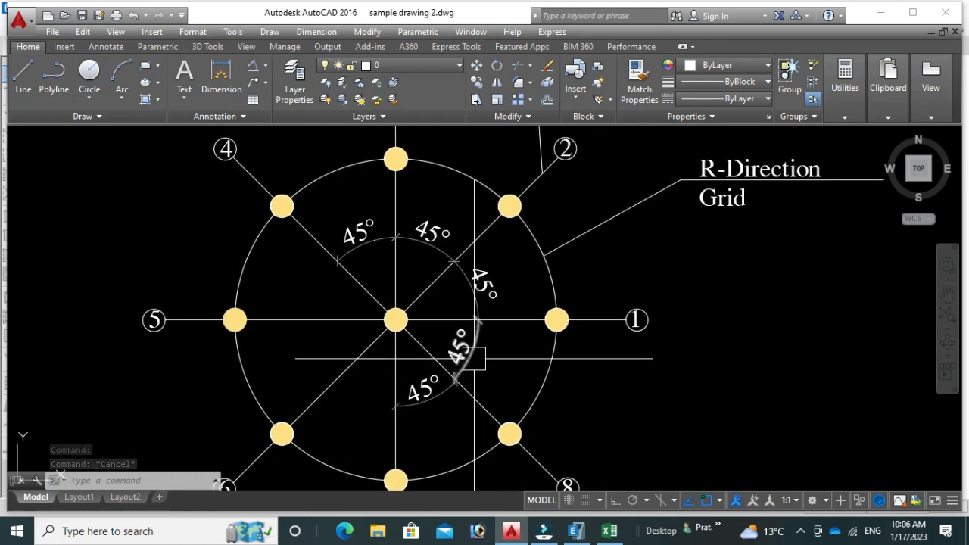
{"action": "left_click", "coordinate": [495, 362]}
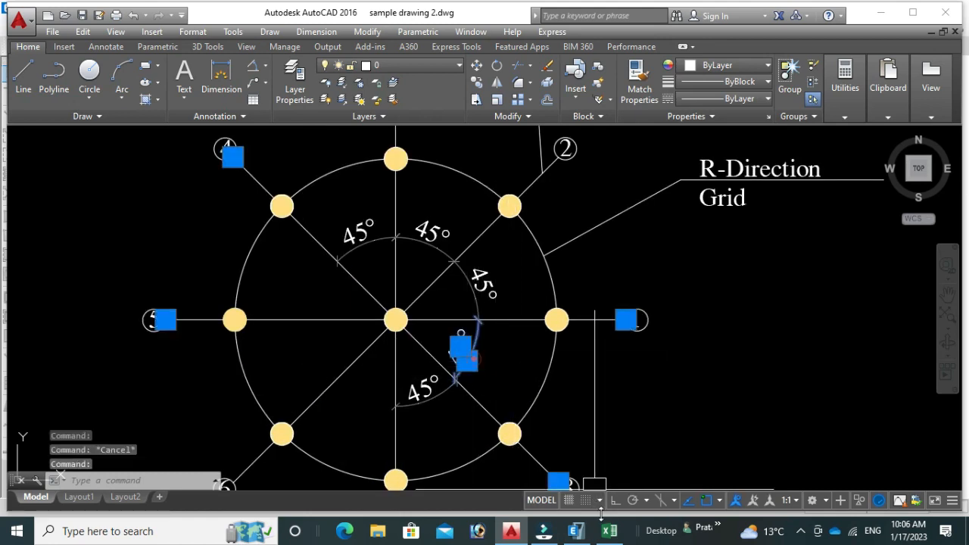
{"action": "key", "text": "Escape"}
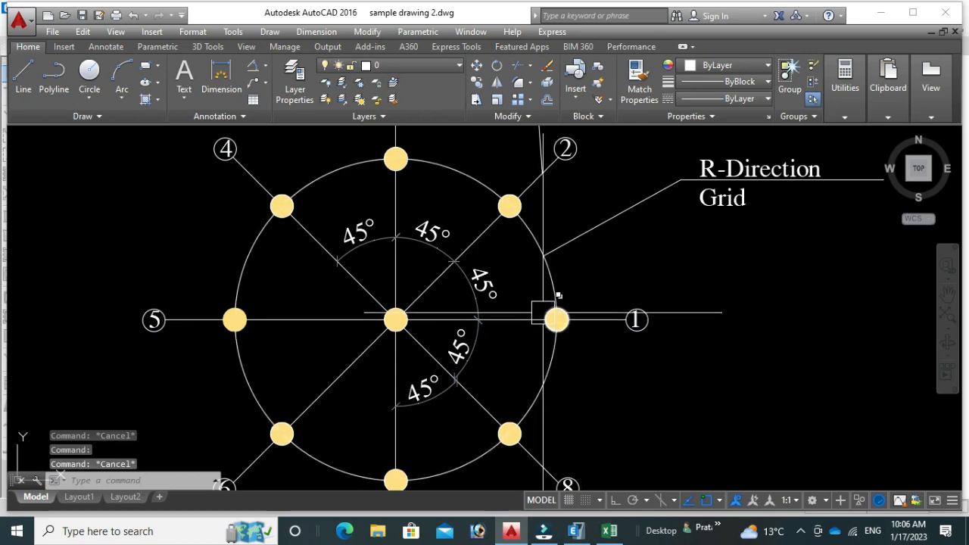
{"action": "scroll", "coordinate": [536, 313], "scroll_direction": "down", "scroll_amount": 2}
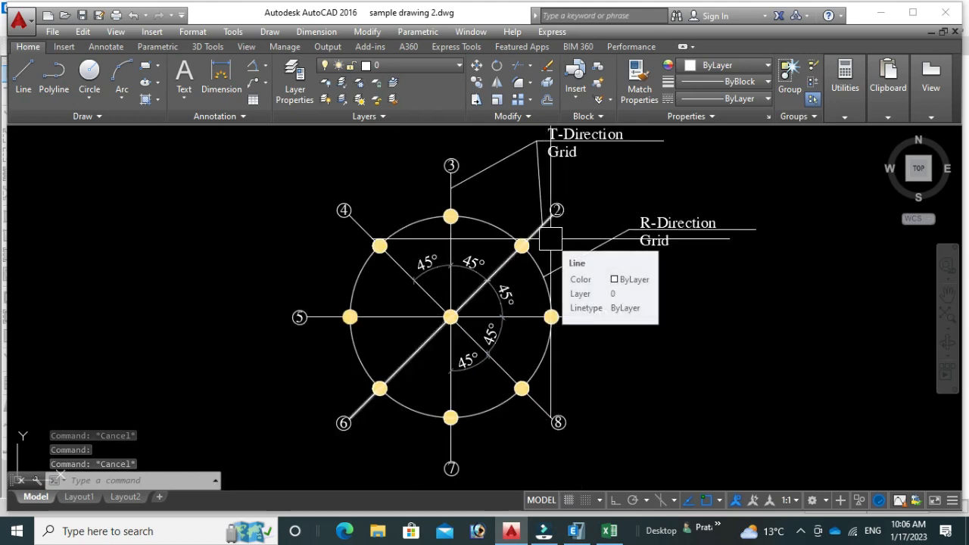
Step: Switch to Excel and enter the formula =360/45 in cell D46 of the Rebar Load Opening sheet
{"action": "left_click", "coordinate": [617, 534]}
{"action": "left_click", "coordinate": [176, 203]}
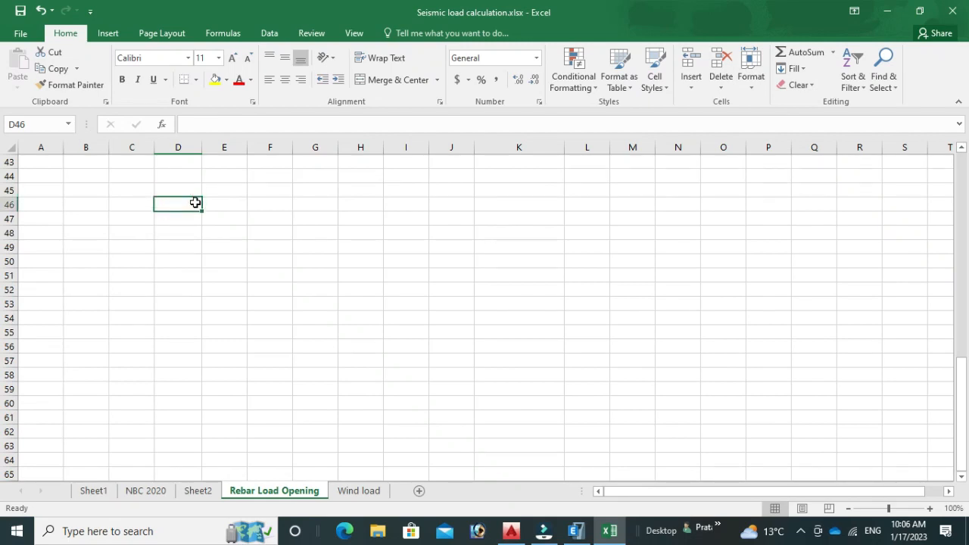
{"action": "type", "text": "=360/45"}
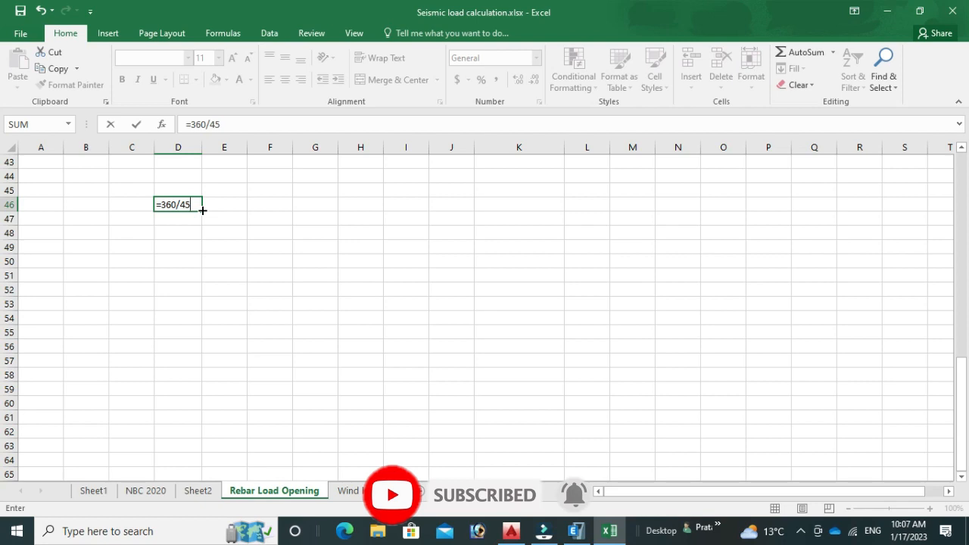
{"action": "key", "text": "Return"}
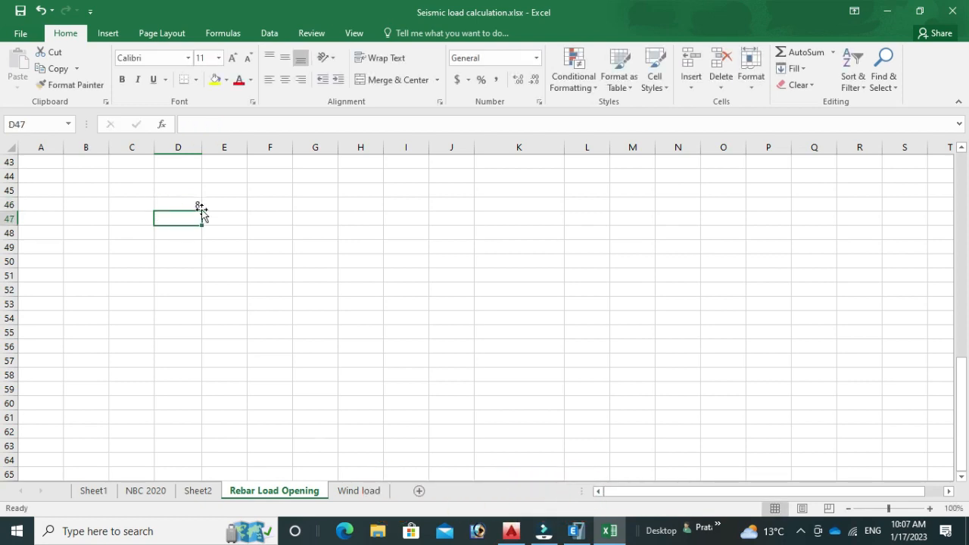
{"action": "left_click", "coordinate": [193, 205]}
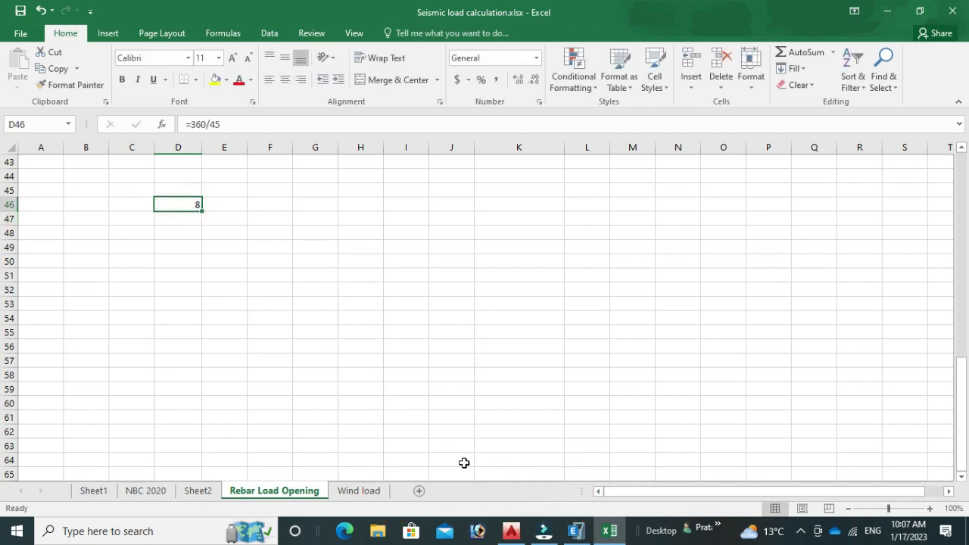
Step: Recheck the radial grid lines in the AutoCAD drawing, and enter the formula =D46+1 in cell E46 in Excel
{"action": "left_click", "coordinate": [578, 533]}
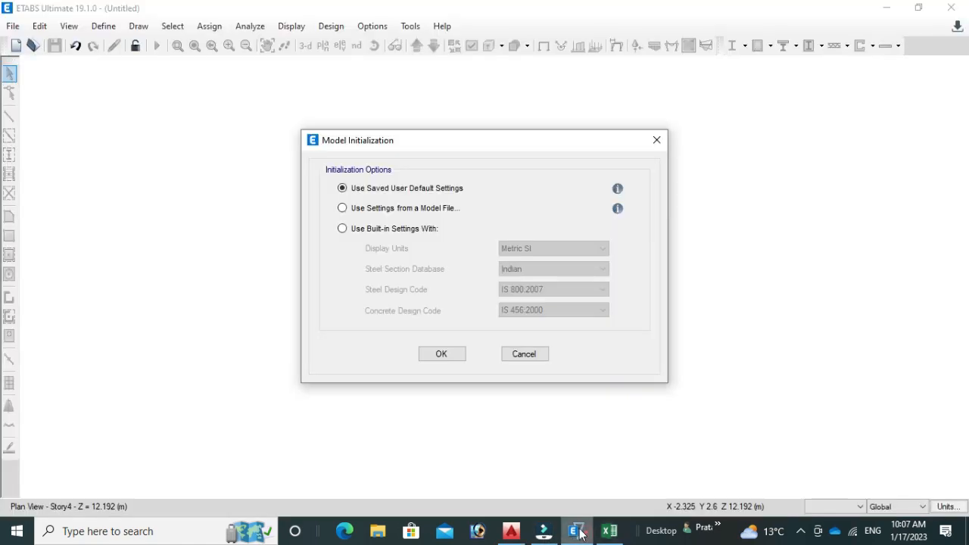
{"action": "left_click", "coordinate": [512, 531]}
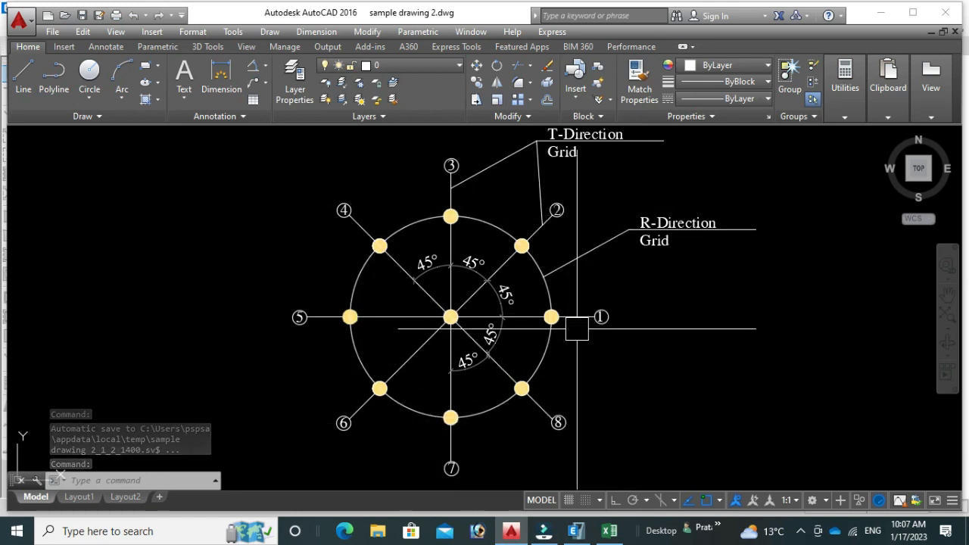
{"action": "left_click", "coordinate": [610, 530]}
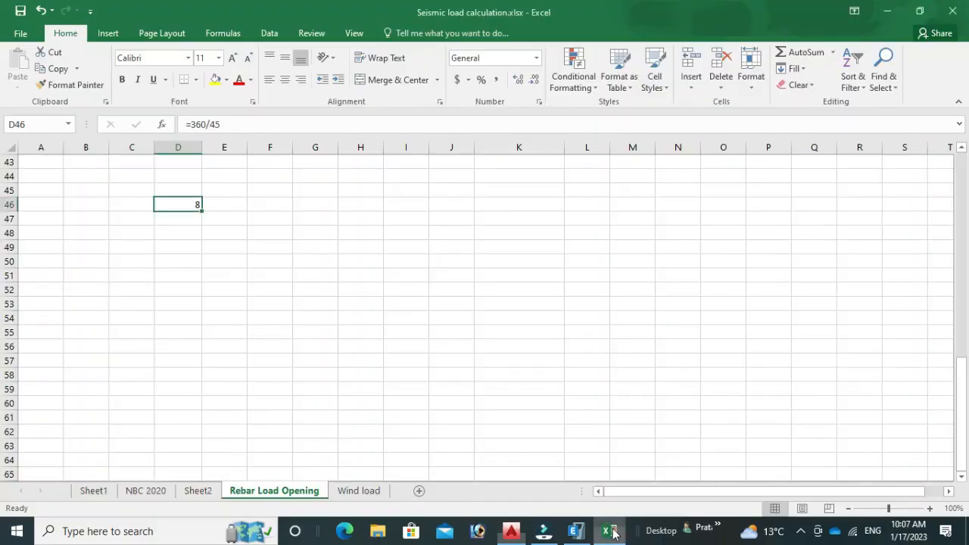
{"action": "left_click", "coordinate": [235, 206]}
{"action": "type", "text": "="}
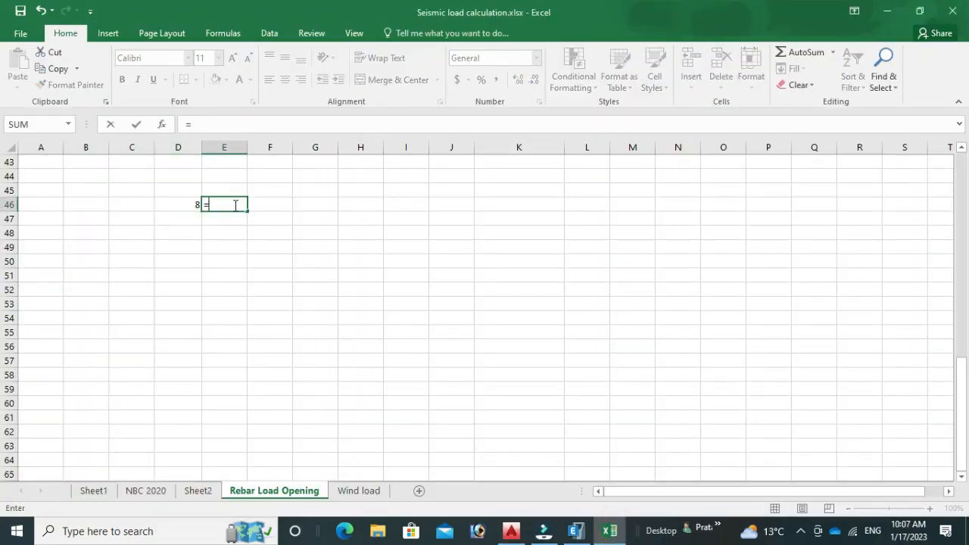
{"action": "left_click", "coordinate": [182, 204]}
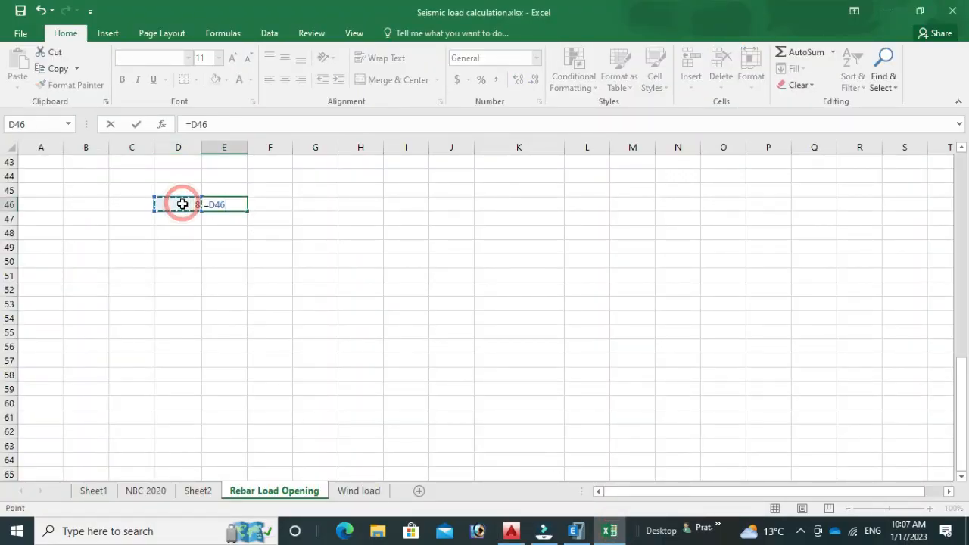
{"action": "type", "text": "+1"}
{"action": "key", "text": "Return"}
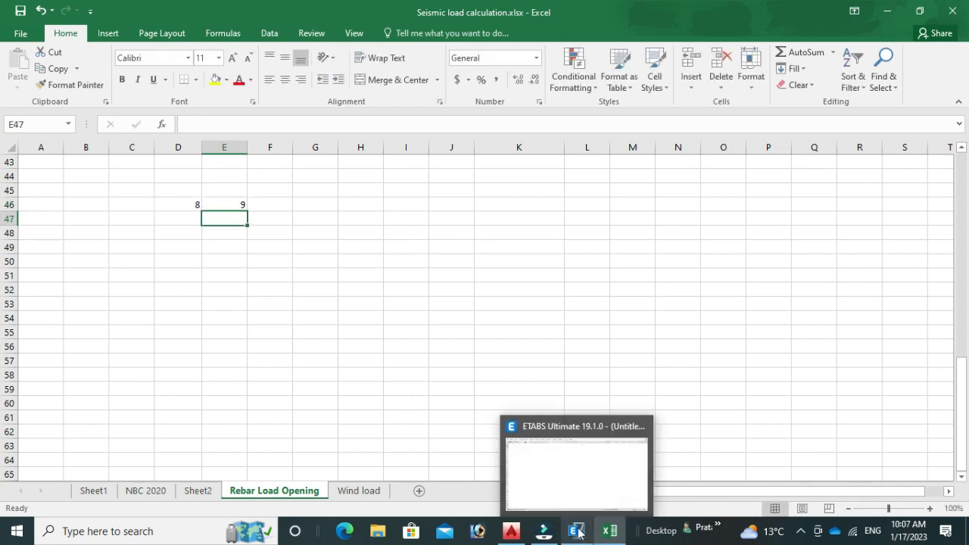
Step: Start a new ETABS model with built-in settings: Metric SI, Indian steel sections, IS 800:2007 and IS 456:2000
{"action": "left_click", "coordinate": [578, 532]}
{"action": "left_click", "coordinate": [512, 531]}
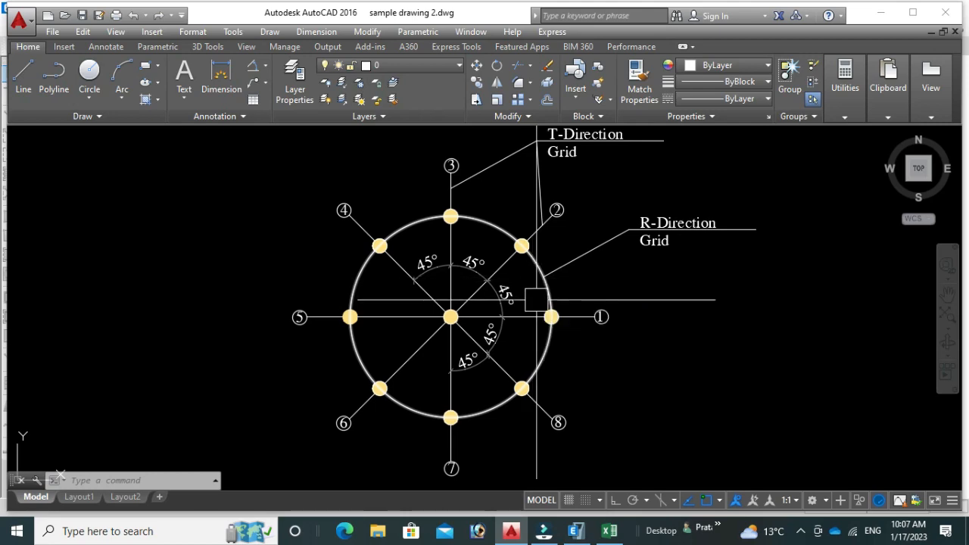
{"action": "left_click", "coordinate": [582, 533]}
{"action": "left_click", "coordinate": [16, 47]}
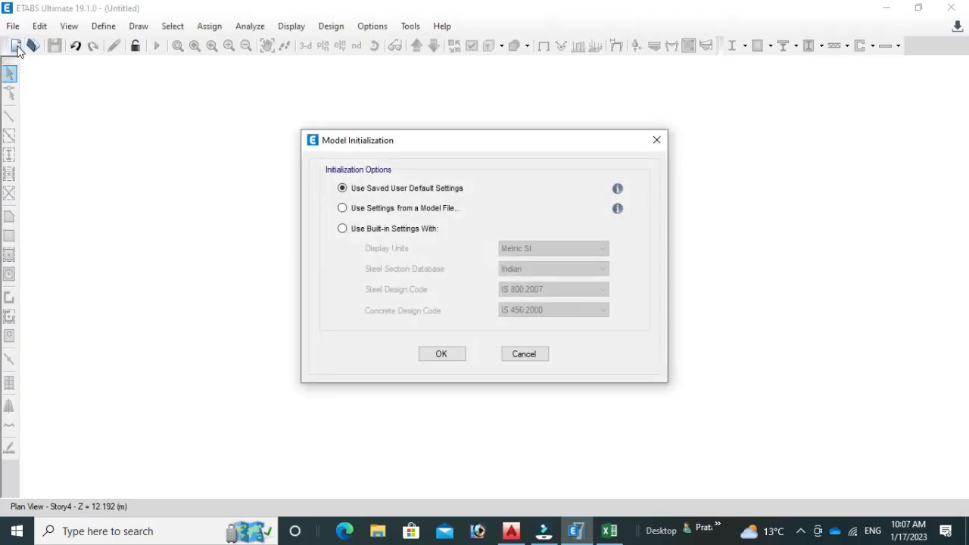
{"action": "left_click", "coordinate": [385, 233]}
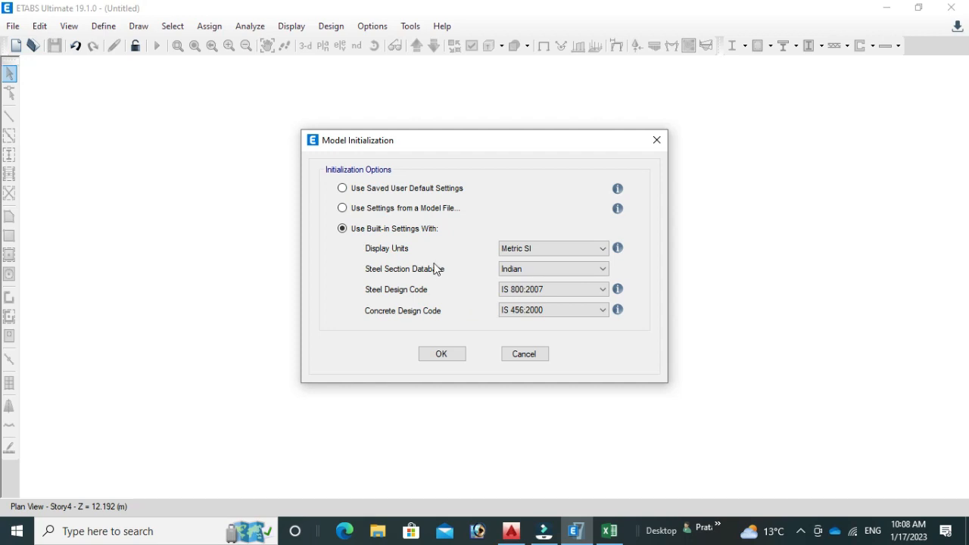
{"action": "left_click", "coordinate": [509, 311]}
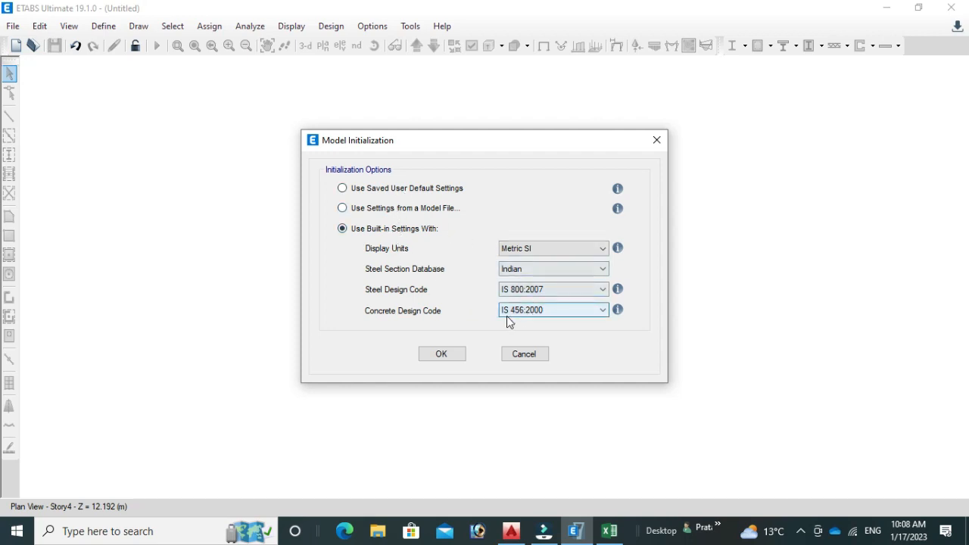
{"action": "left_click", "coordinate": [444, 354]}
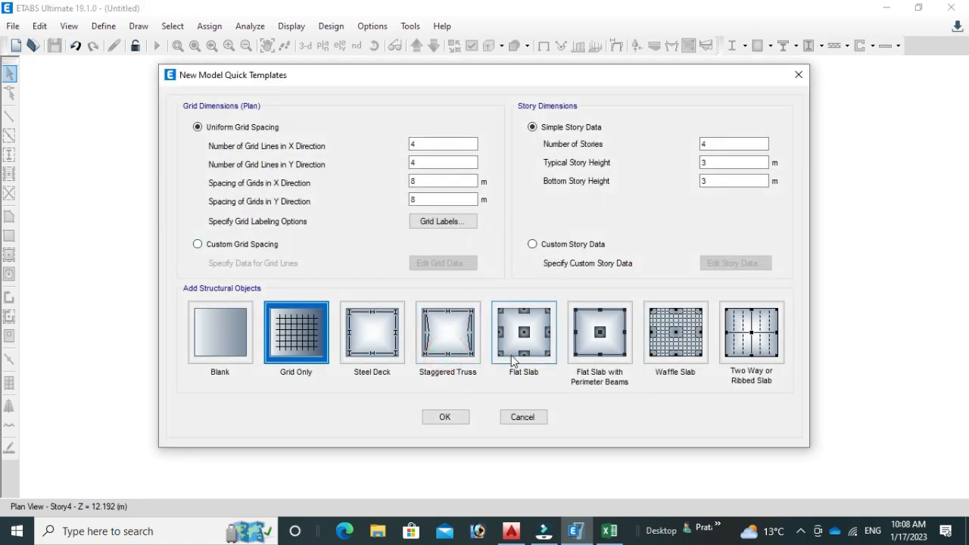
Step: Create a grid-only model with custom grid spacing, 3 stories and a typical story height of 3.6576 m
{"action": "left_click", "coordinate": [271, 248]}
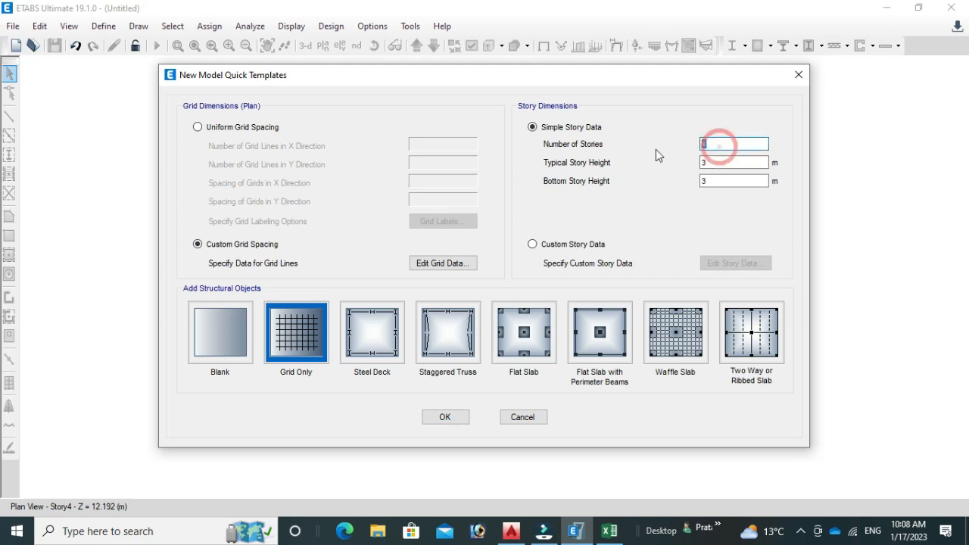
{"action": "type", "text": "3"}
{"action": "left_click", "coordinate": [711, 162]}
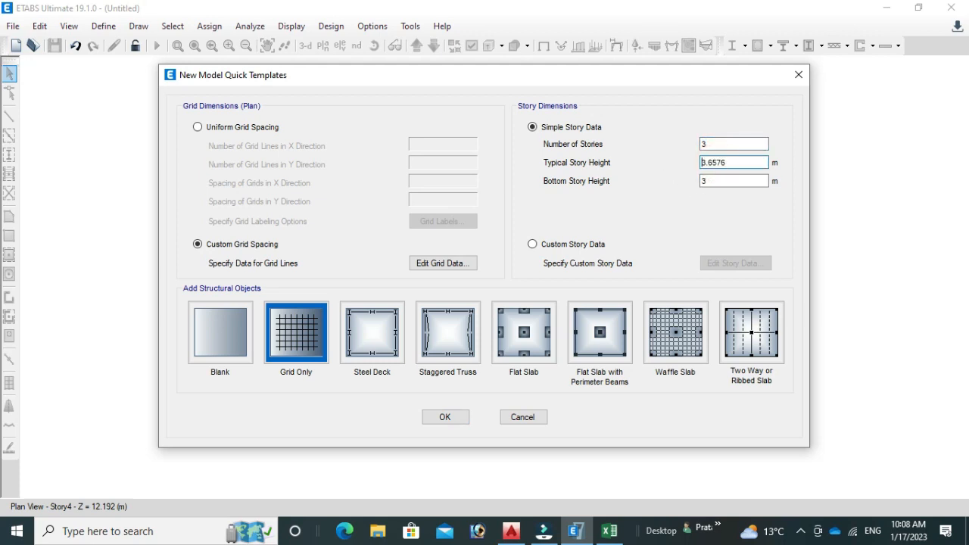
{"action": "left_click", "coordinate": [429, 419]}
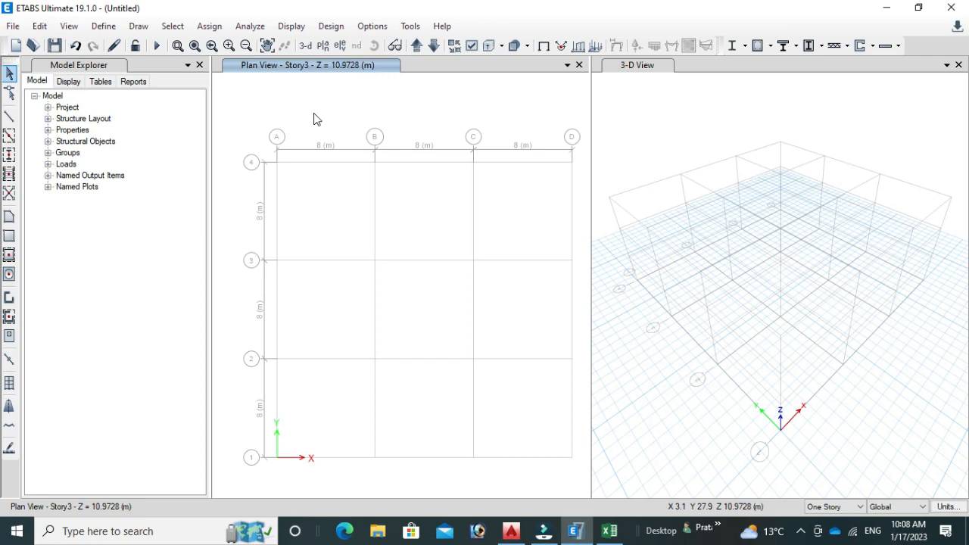
Step: Define two Indian rebar materials, HYSD500 and HYSD Grade 415
{"action": "left_click", "coordinate": [106, 22]}
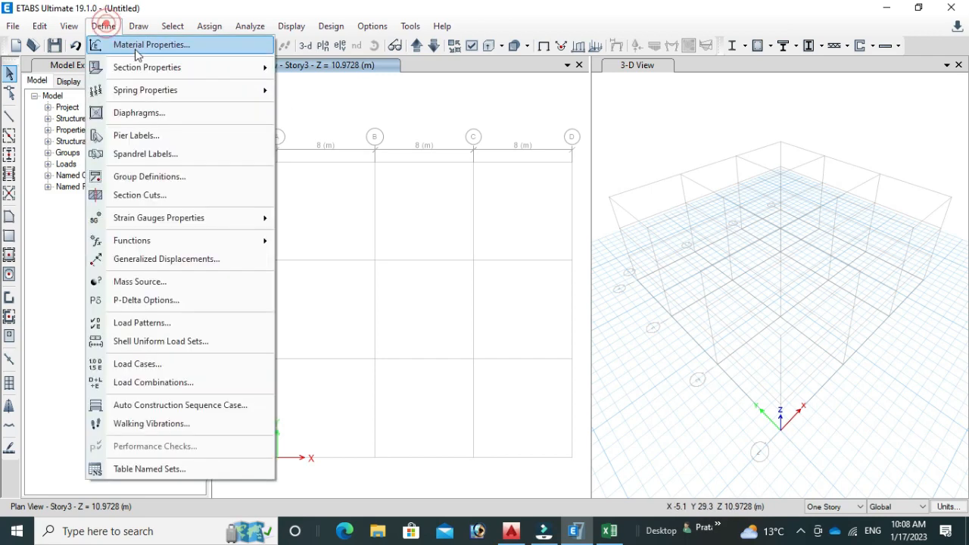
{"action": "left_click", "coordinate": [137, 47]}
{"action": "left_click", "coordinate": [568, 185]}
{"action": "left_click", "coordinate": [447, 322]}
{"action": "left_click", "coordinate": [441, 411]}
{"action": "left_click", "coordinate": [556, 186]}
{"action": "left_click", "coordinate": [499, 278]}
{"action": "left_click", "coordinate": [471, 301]}
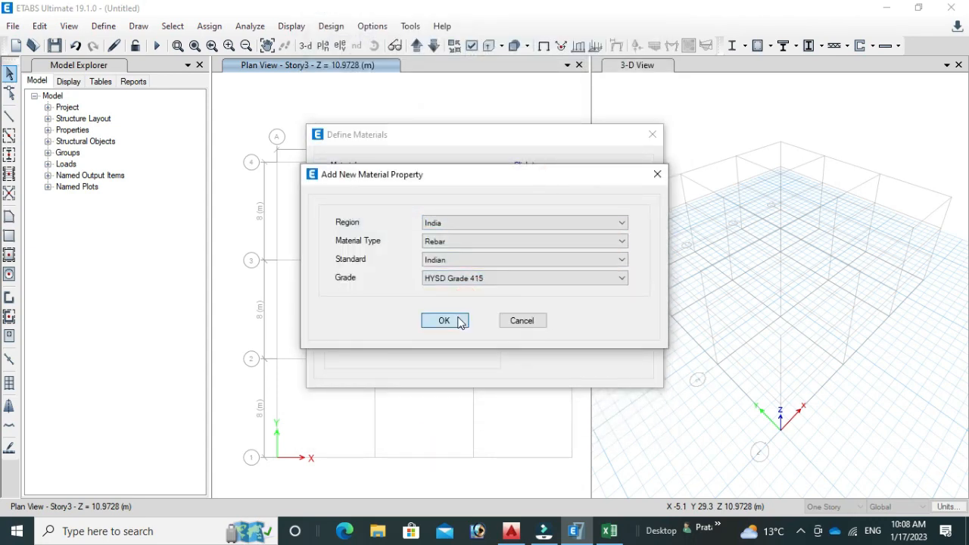
{"action": "left_click", "coordinate": [458, 321]}
{"action": "left_click", "coordinate": [446, 411]}
Step: Add an M30 concrete material and finish the material definitions
{"action": "left_click", "coordinate": [568, 188]}
{"action": "left_click", "coordinate": [484, 242]}
{"action": "left_click", "coordinate": [465, 269]}
{"action": "left_click", "coordinate": [447, 321]}
{"action": "left_click", "coordinate": [447, 511]}
{"action": "left_click", "coordinate": [575, 316]}
Step: Delete all default frame section properties in one go except ISWB550
{"action": "left_click", "coordinate": [112, 29]}
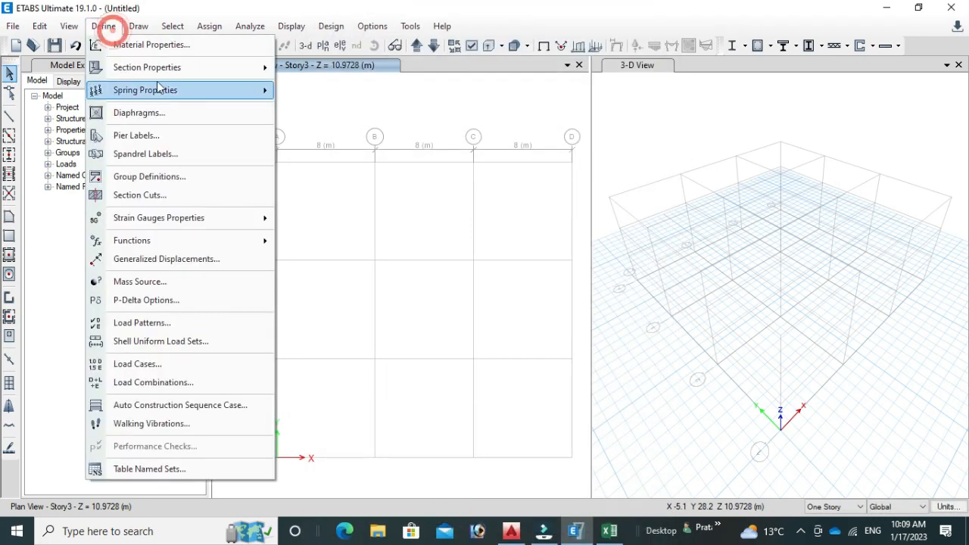
{"action": "left_click", "coordinate": [324, 68]}
{"action": "left_click", "coordinate": [615, 244]}
{"action": "left_click_drag", "start_coordinate": [451, 201], "coordinate": [451, 274]}
{"action": "left_click", "coordinate": [476, 379]}
{"action": "left_click", "coordinate": [454, 200]}
{"action": "left_click", "coordinate": [533, 381]}
{"action": "left_click", "coordinate": [458, 415]}
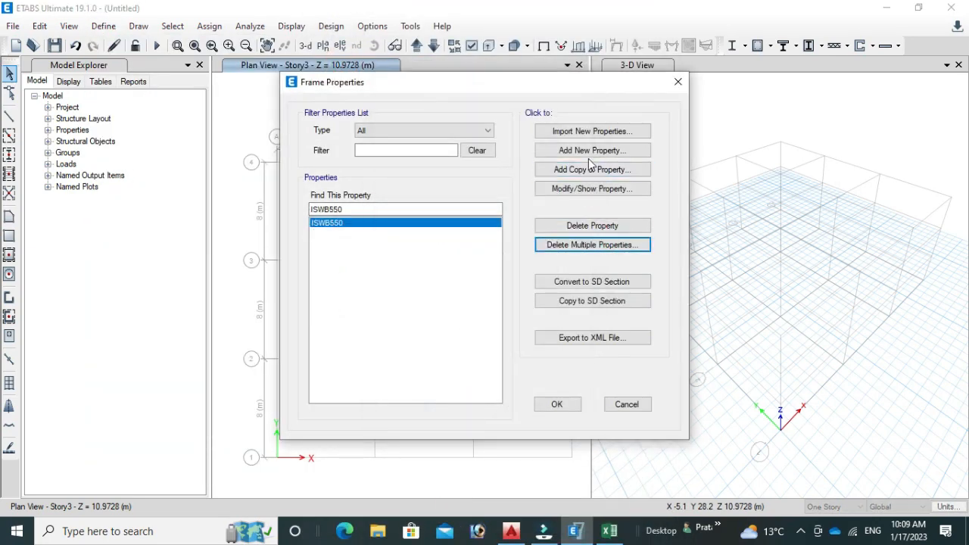
Step: Add a concrete circle frame section named C 14" with M30 material and a diameter of 355.6 mm
{"action": "left_click", "coordinate": [588, 154]}
{"action": "left_click", "coordinate": [314, 230]}
{"action": "type", "text": "C 14\""}
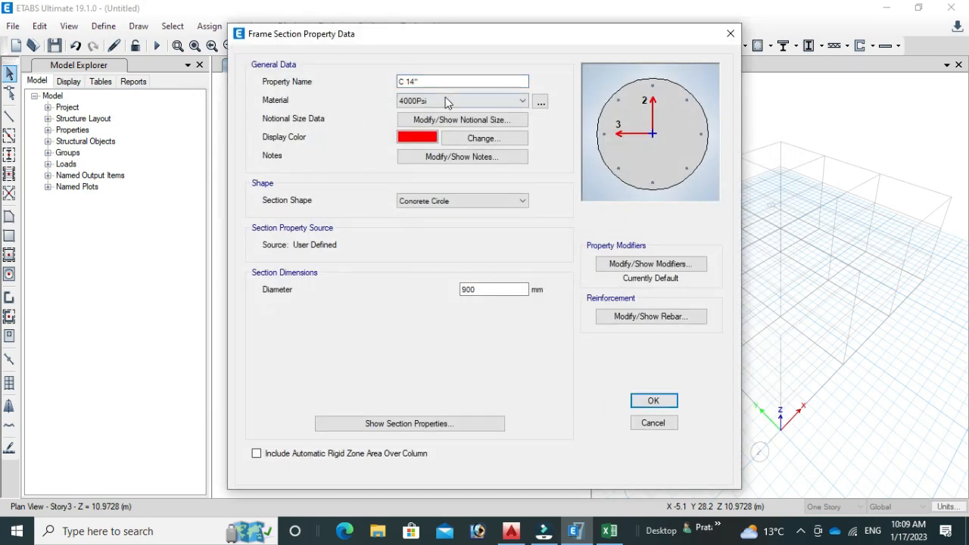
{"action": "left_click", "coordinate": [446, 102]}
{"action": "left_click", "coordinate": [421, 165]}
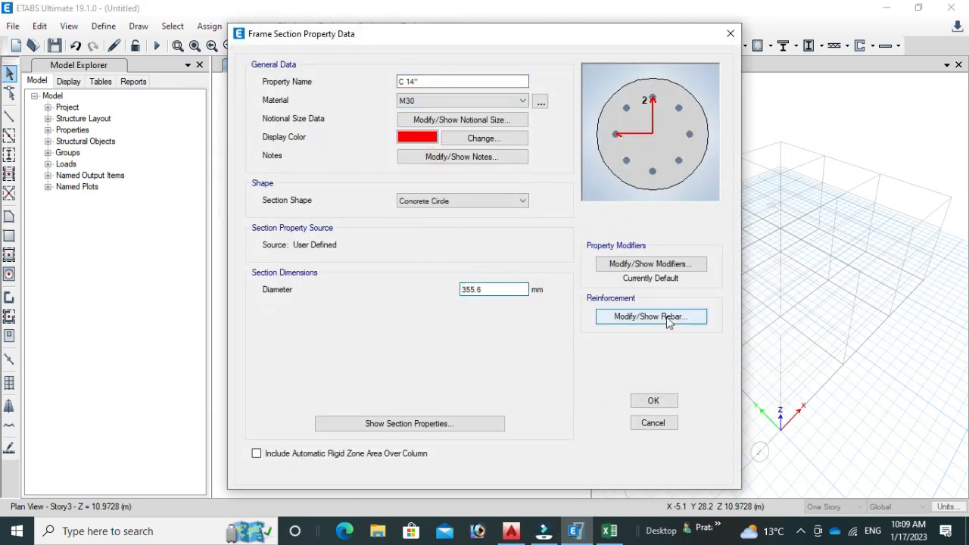
Step: Set the circular column's reinforcement to HYSD500 longitudinal bars and HYSD415 ties, adjust the bar sizes, and save the section
{"action": "left_click", "coordinate": [669, 322]}
{"action": "left_click", "coordinate": [561, 95]}
{"action": "left_click", "coordinate": [567, 119]}
{"action": "left_click", "coordinate": [566, 117]}
{"action": "left_click", "coordinate": [568, 146]}
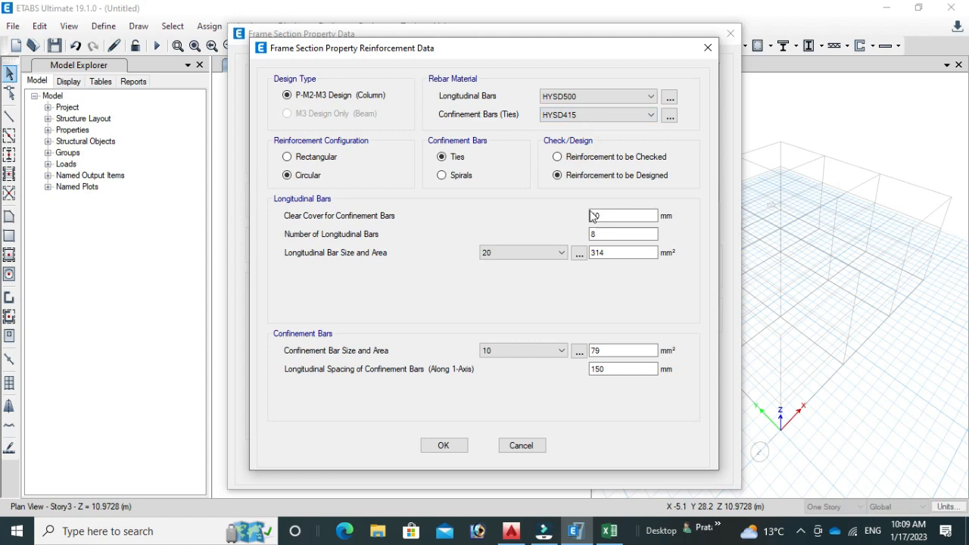
{"action": "left_click", "coordinate": [564, 253]}
{"action": "left_click", "coordinate": [490, 320]}
{"action": "left_click", "coordinate": [534, 350]}
{"action": "left_click", "coordinate": [443, 445]}
{"action": "left_click", "coordinate": [655, 401]}
Step: Delete the remaining ISWB550 frame section
{"action": "left_click", "coordinate": [342, 233]}
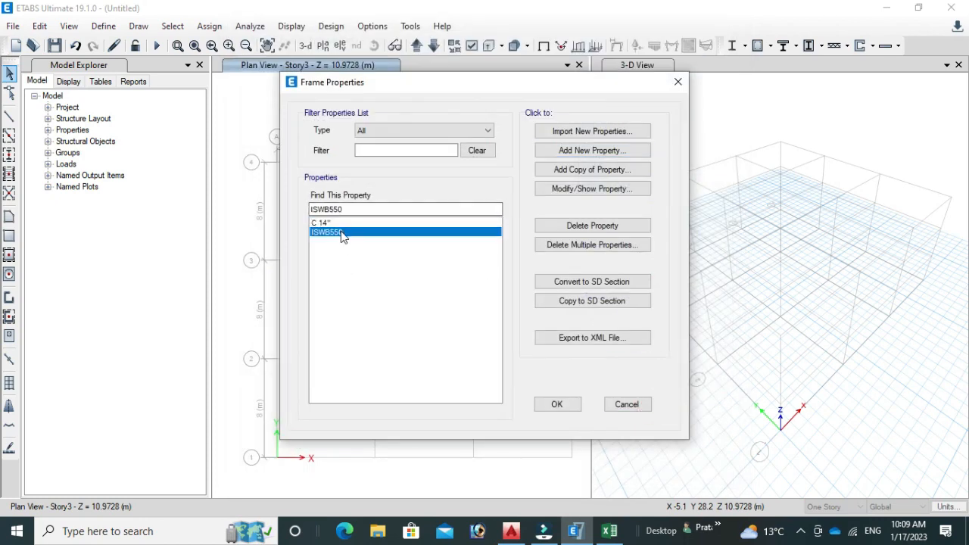
{"action": "left_click", "coordinate": [591, 225]}
{"action": "left_click", "coordinate": [524, 327]}
Step: Add a concrete rectangular frame section named B9*14 with M30 material, 355.6 mm depth and 228.6 mm width
{"action": "left_click", "coordinate": [586, 154]}
{"action": "left_click", "coordinate": [236, 227]}
{"action": "type", "text": "b"}
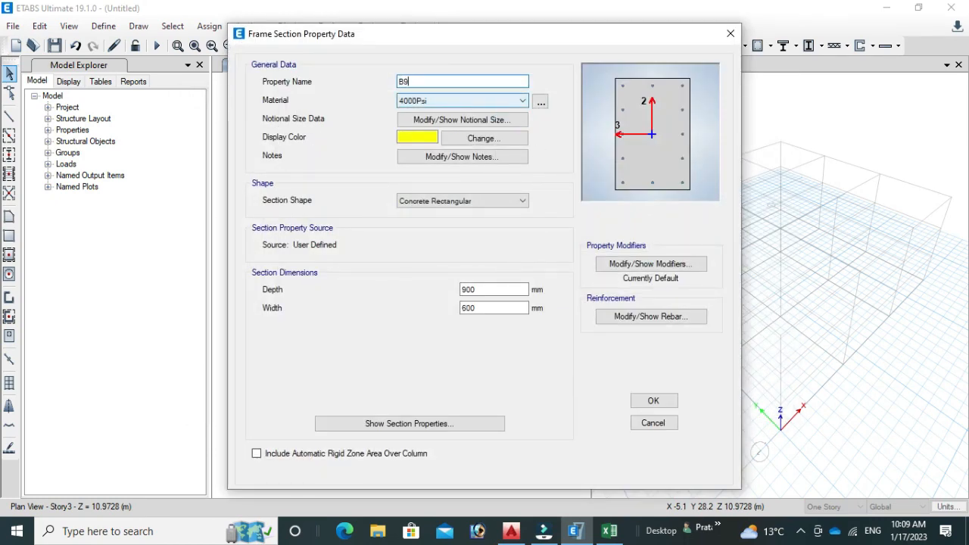
{"action": "left_click", "coordinate": [523, 101]}
{"action": "left_click", "coordinate": [465, 113]}
{"action": "left_click", "coordinate": [481, 288]}
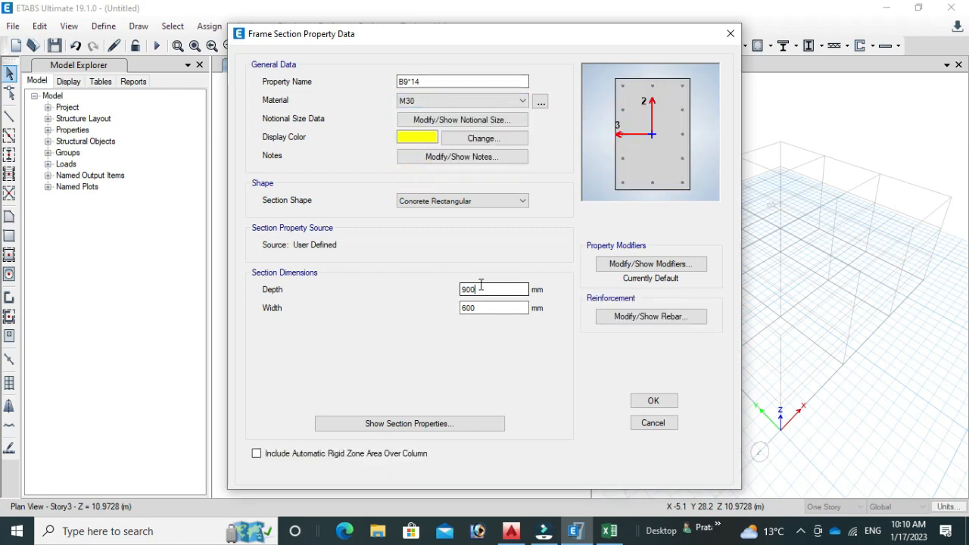
{"action": "key", "text": "Tab"}
{"action": "type", "text": "228.6"}
Step: Set the B9*14 reinforcement to M3 beam design with HYSD500 longitudinal bars and HYSD415 ties, and save the frame section
{"action": "left_click", "coordinate": [630, 317]}
{"action": "left_click", "coordinate": [296, 114]}
{"action": "left_click", "coordinate": [554, 97]}
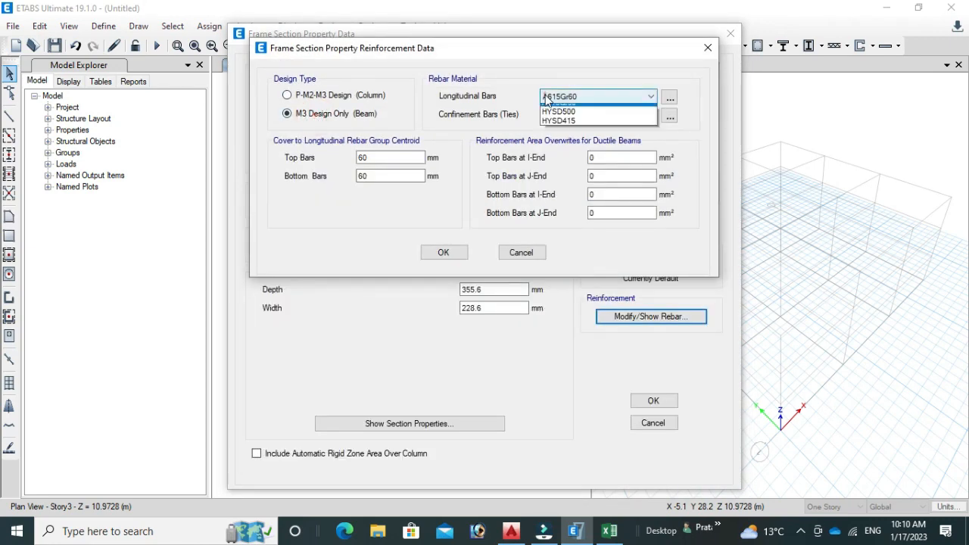
{"action": "left_click", "coordinate": [559, 128]}
{"action": "left_click", "coordinate": [554, 114]}
{"action": "left_click", "coordinate": [559, 146]}
{"action": "left_click", "coordinate": [650, 96]}
{"action": "left_click", "coordinate": [559, 118]}
{"action": "left_click", "coordinate": [382, 158]}
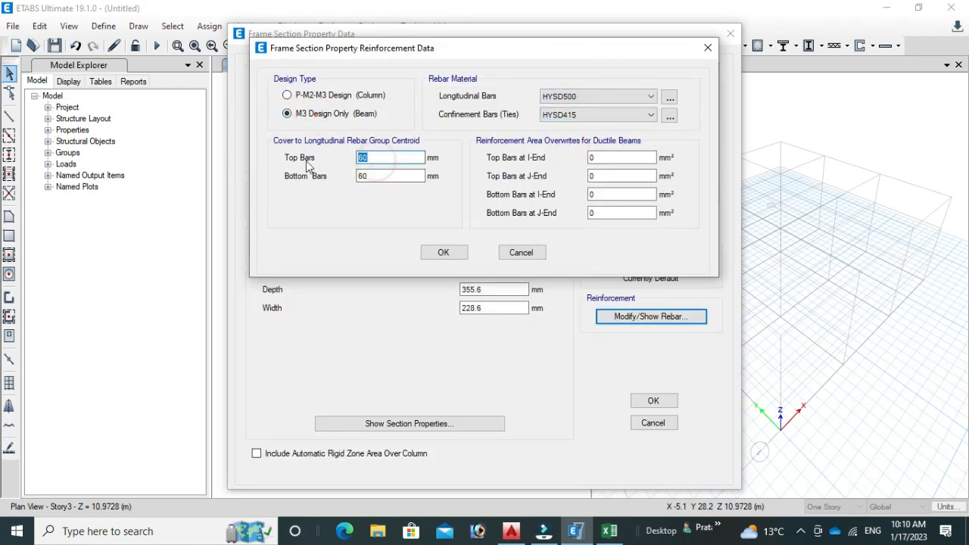
{"action": "left_click", "coordinate": [443, 252]}
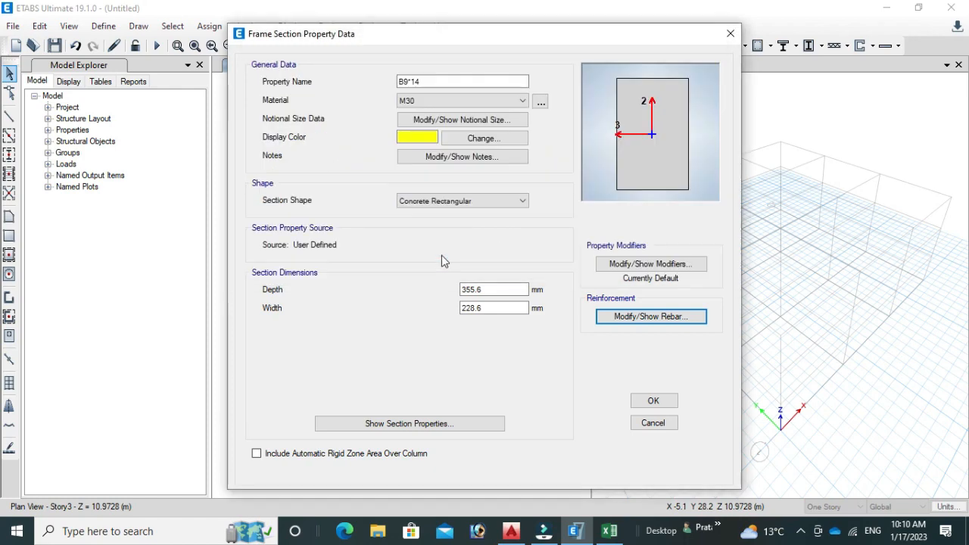
{"action": "left_click", "coordinate": [654, 400]}
{"action": "left_click", "coordinate": [556, 403]}
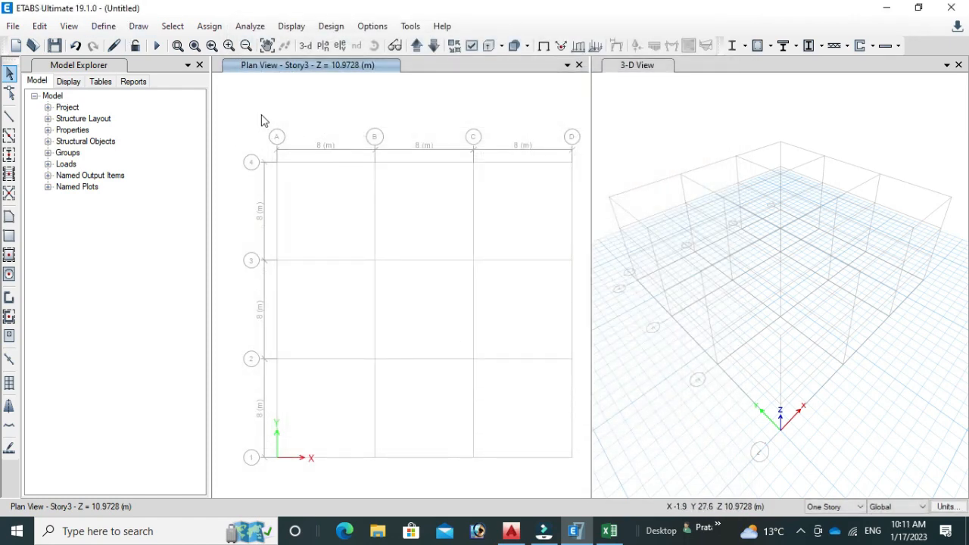
Step: Start a new grid system of the Cylindrical type, keeping R labels from A away from center and T labels from 1 clockwise
{"action": "right_click", "coordinate": [389, 100]}
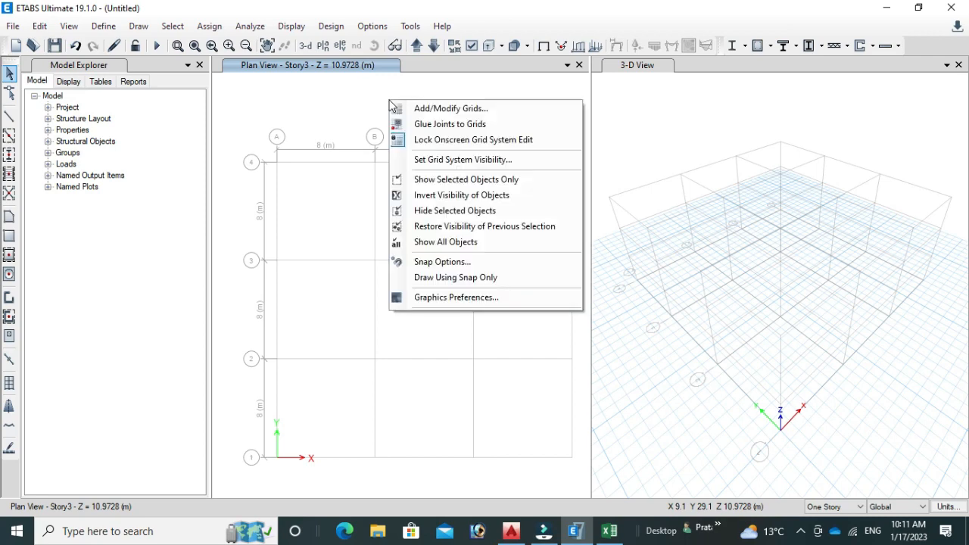
{"action": "left_click", "coordinate": [423, 112]}
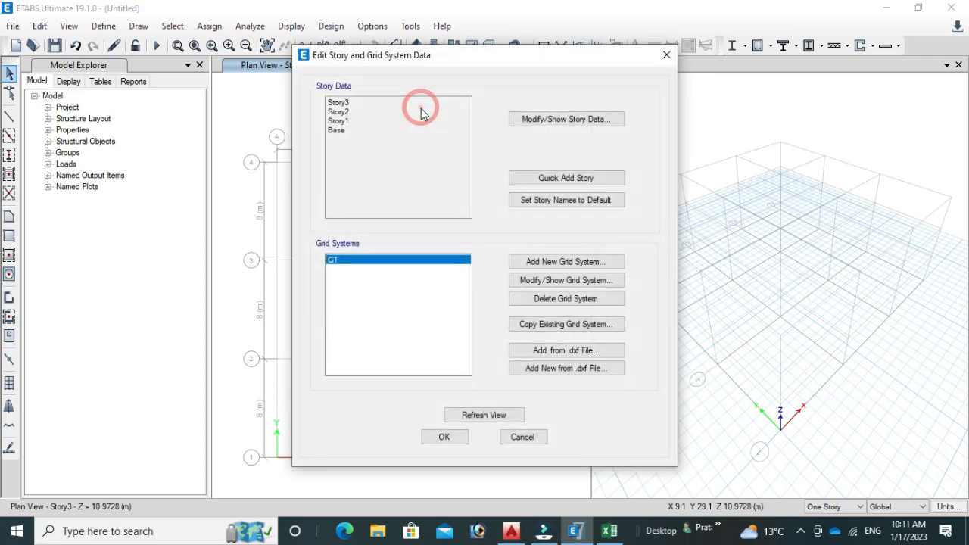
{"action": "left_click", "coordinate": [558, 262]}
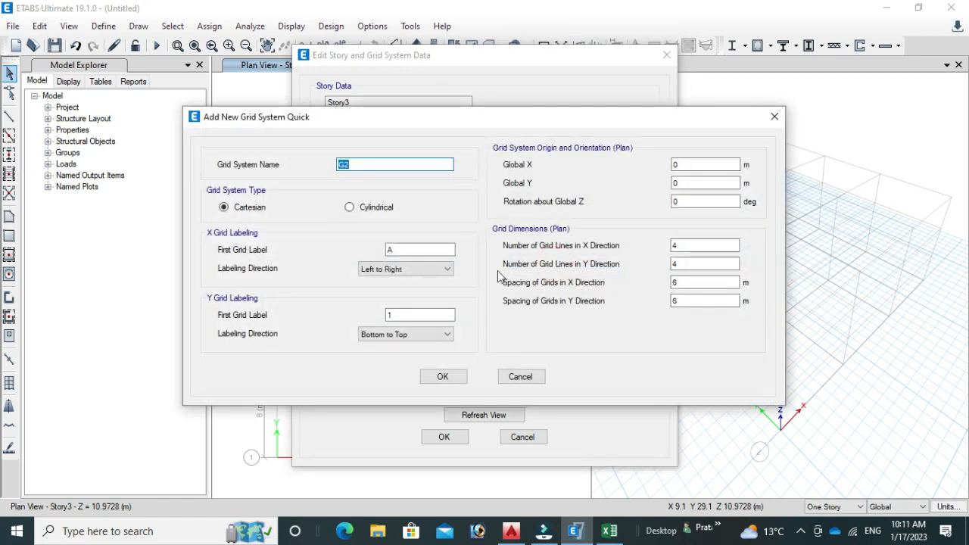
{"action": "left_click", "coordinate": [349, 207]}
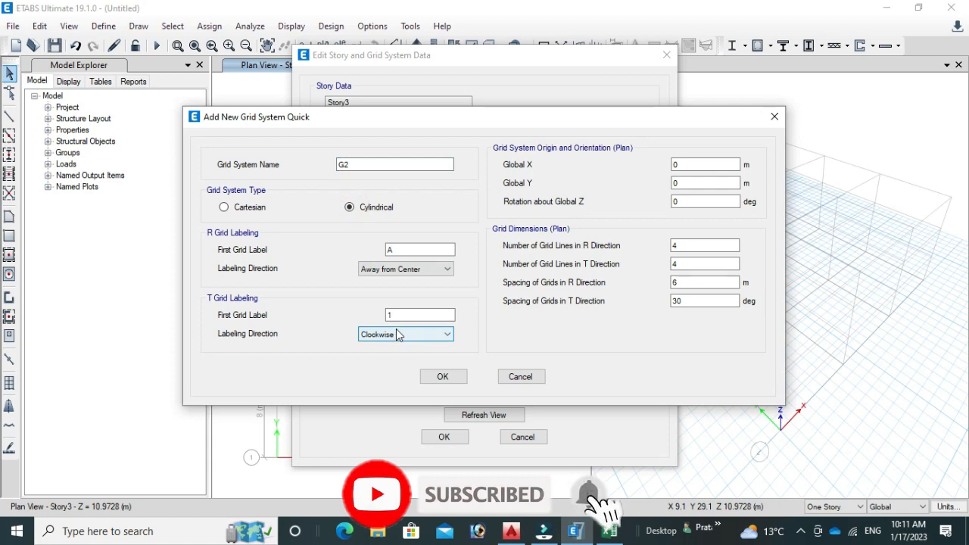
{"action": "left_click", "coordinate": [448, 270]}
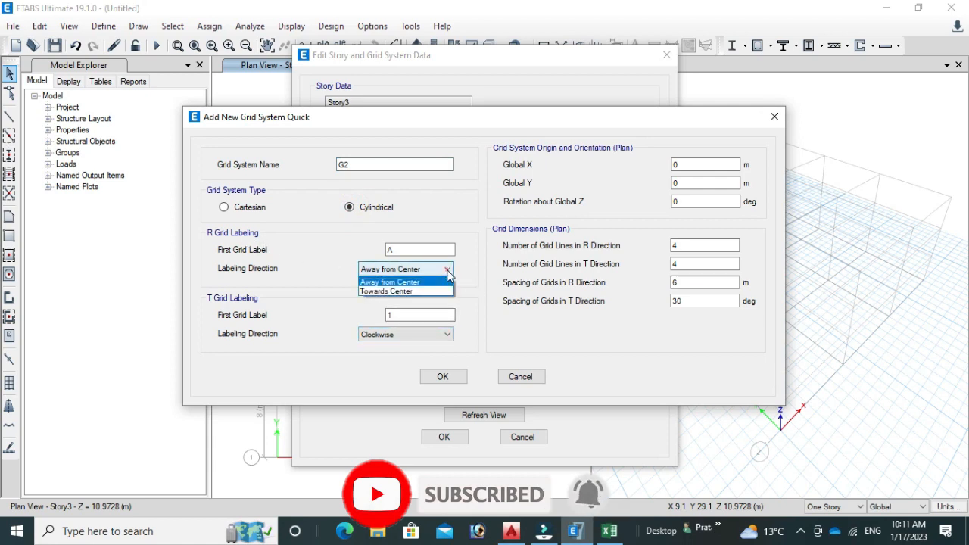
{"action": "left_click", "coordinate": [447, 274]}
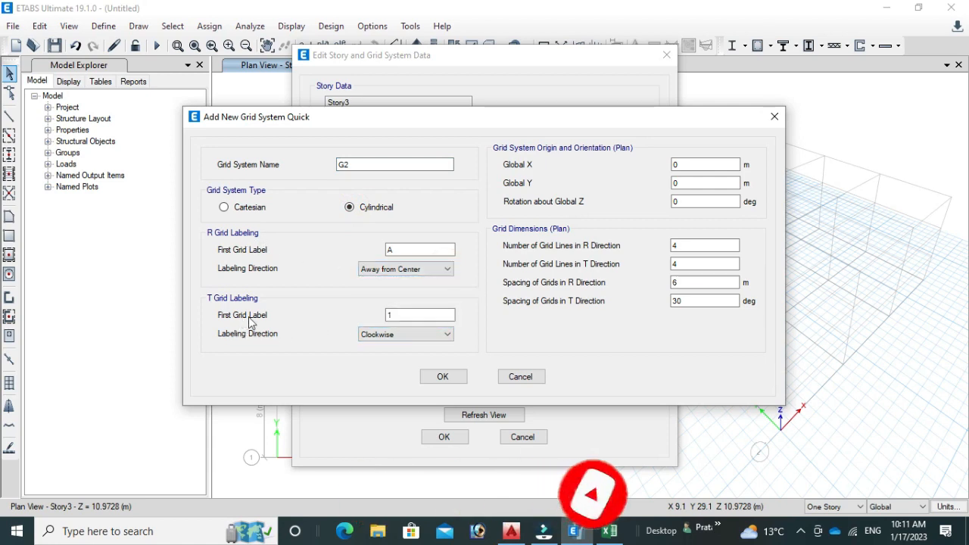
{"action": "left_click", "coordinate": [411, 317]}
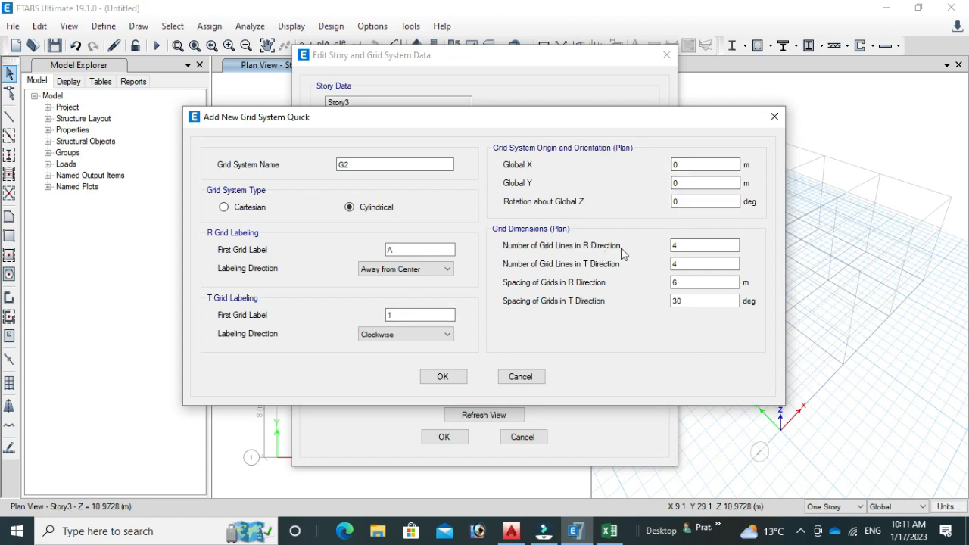
Step: Check the R-direction circle in the AutoCAD plan, and set the number of R-direction grid lines to 2 in ETABS
{"action": "left_click", "coordinate": [511, 532]}
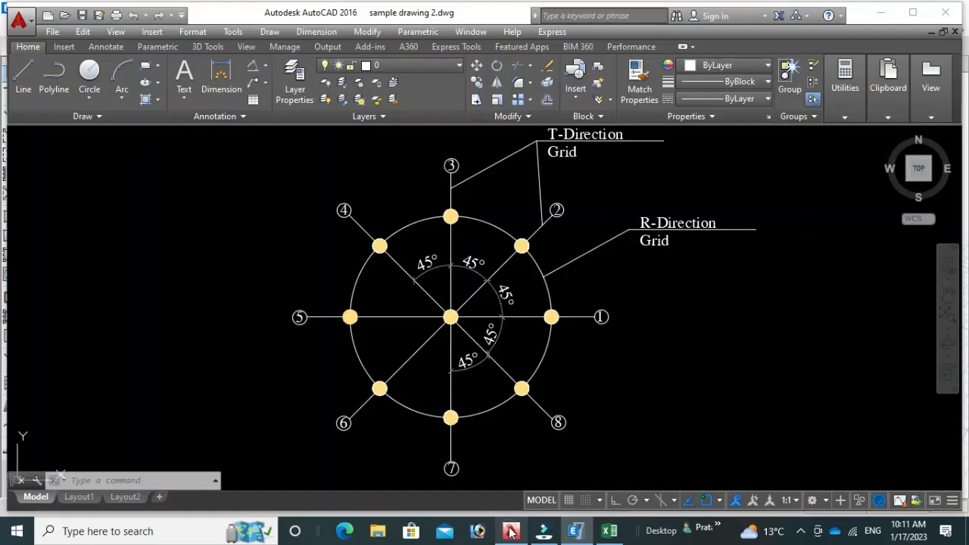
{"action": "left_click", "coordinate": [488, 224]}
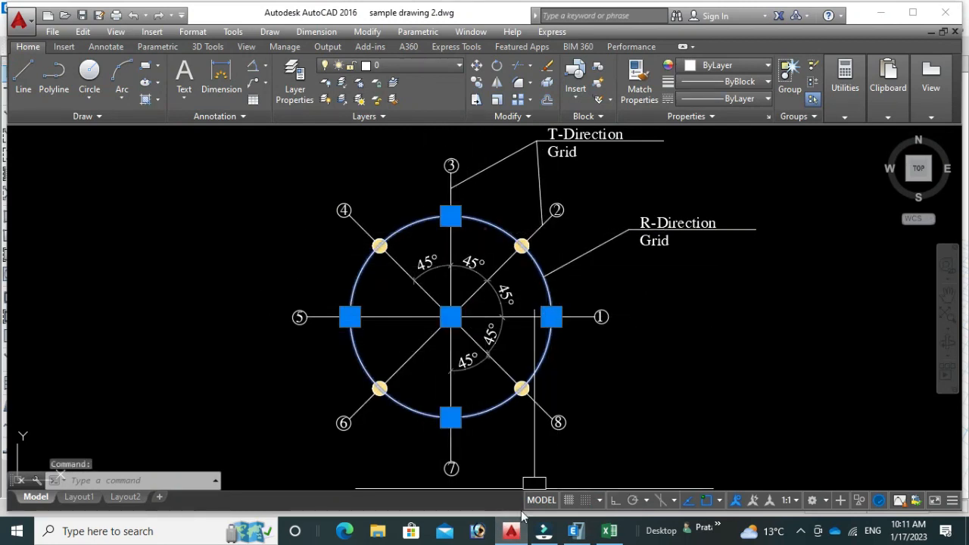
{"action": "left_click", "coordinate": [576, 531]}
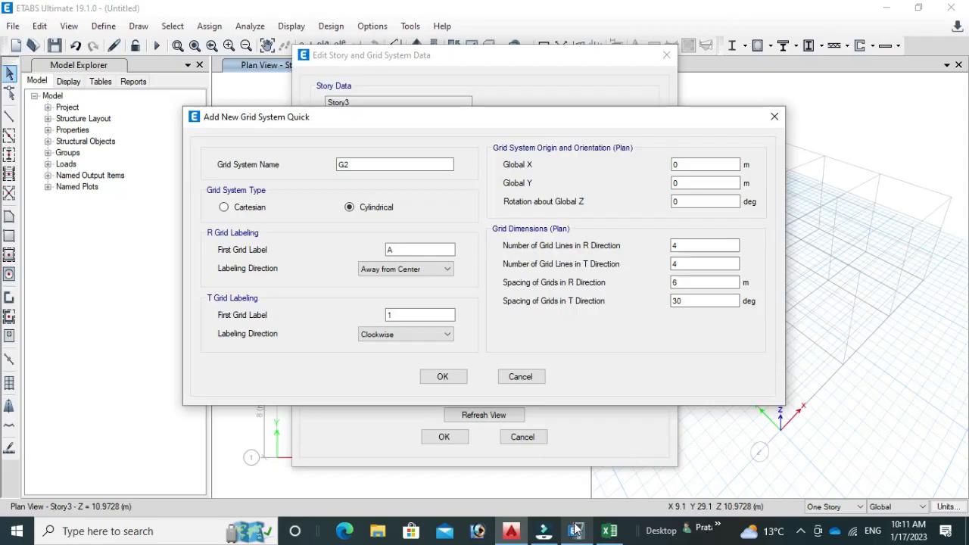
{"action": "double_click", "coordinate": [676, 247]}
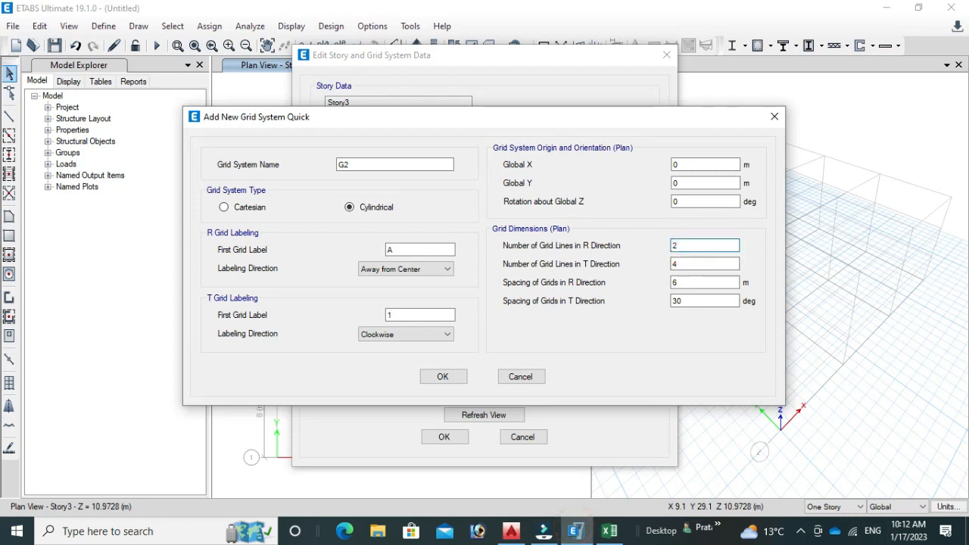
Step: Review the T-direction grids in AutoCAD and the 360/45 calculation in Excel, and set the number of T-direction grid lines to 9 in ETABS
{"action": "left_click", "coordinate": [512, 531]}
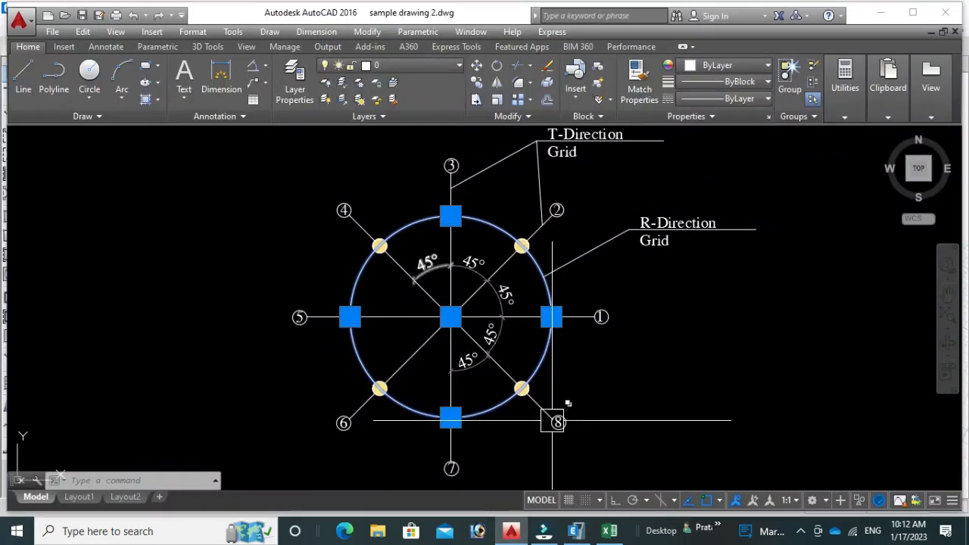
{"action": "left_click", "coordinate": [608, 531]}
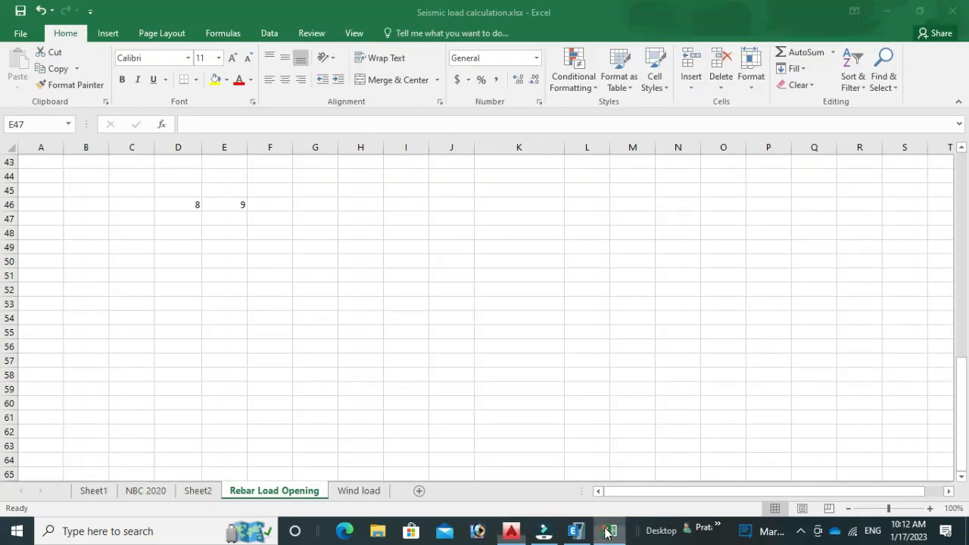
{"action": "left_click", "coordinate": [194, 206]}
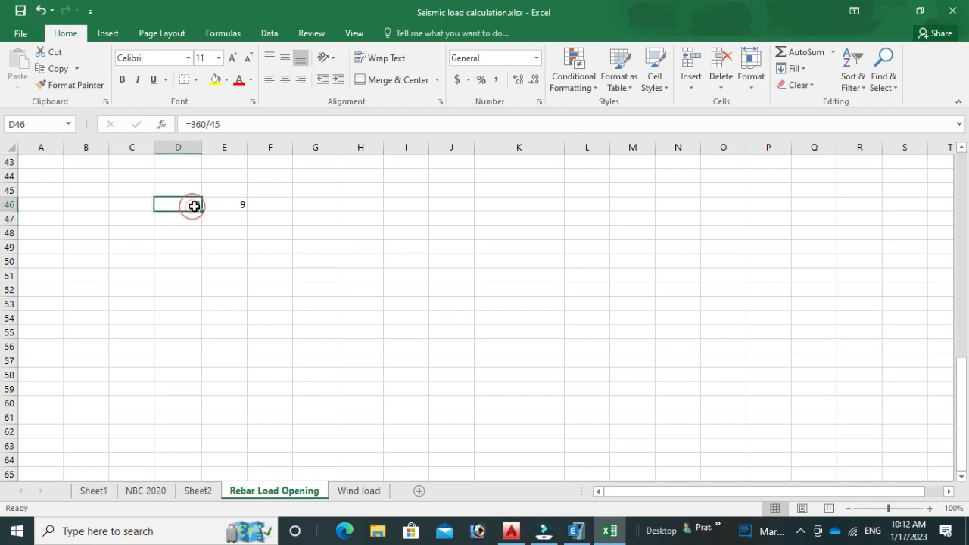
{"action": "left_click", "coordinate": [225, 126]}
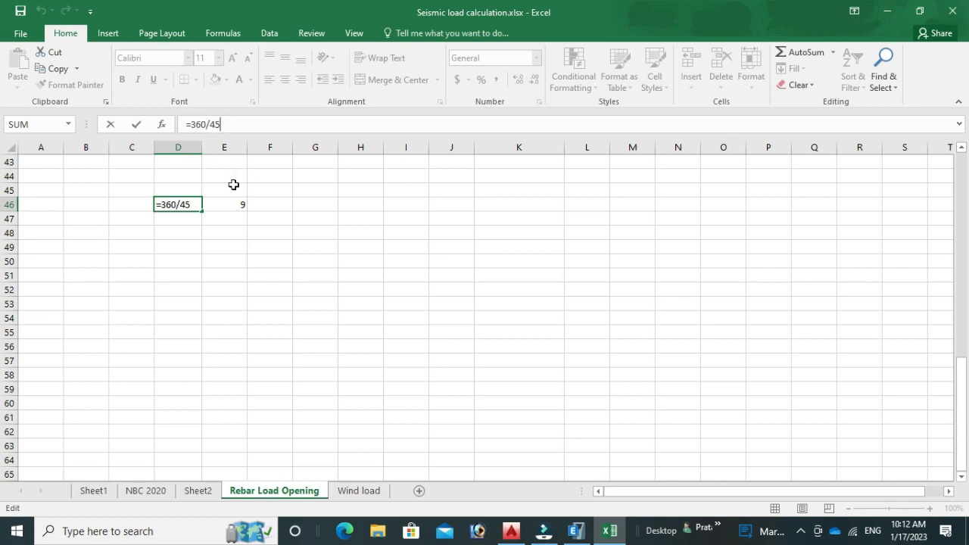
{"action": "left_click", "coordinate": [220, 244]}
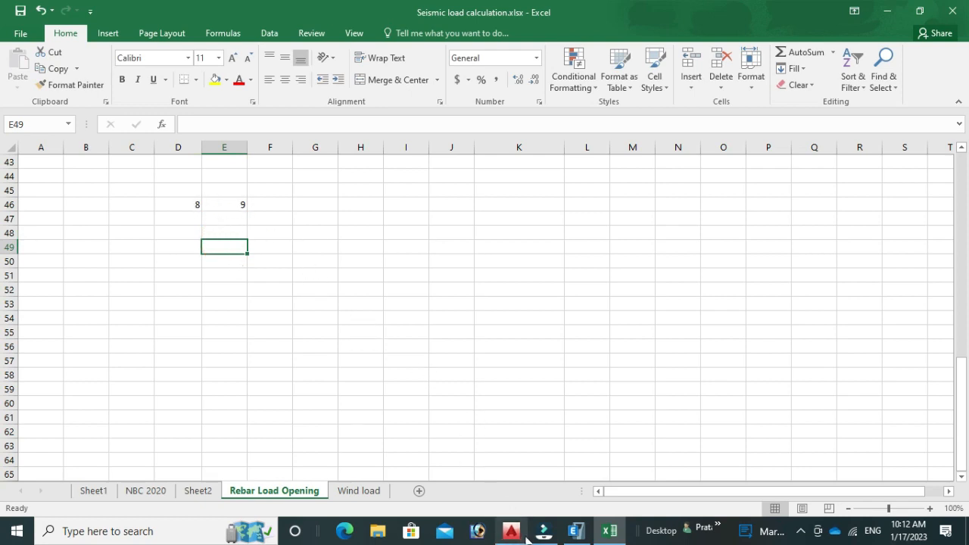
{"action": "left_click", "coordinate": [576, 534]}
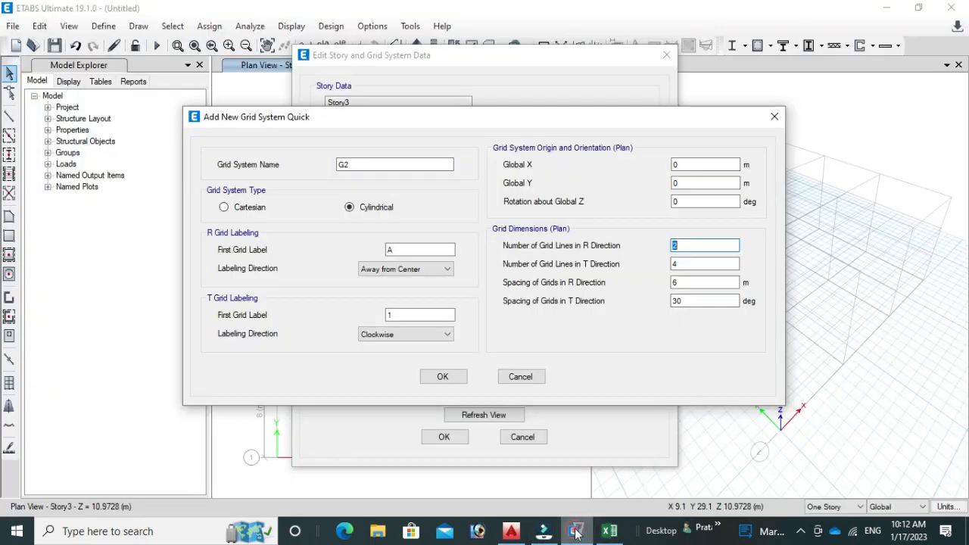
{"action": "left_click", "coordinate": [683, 265]}
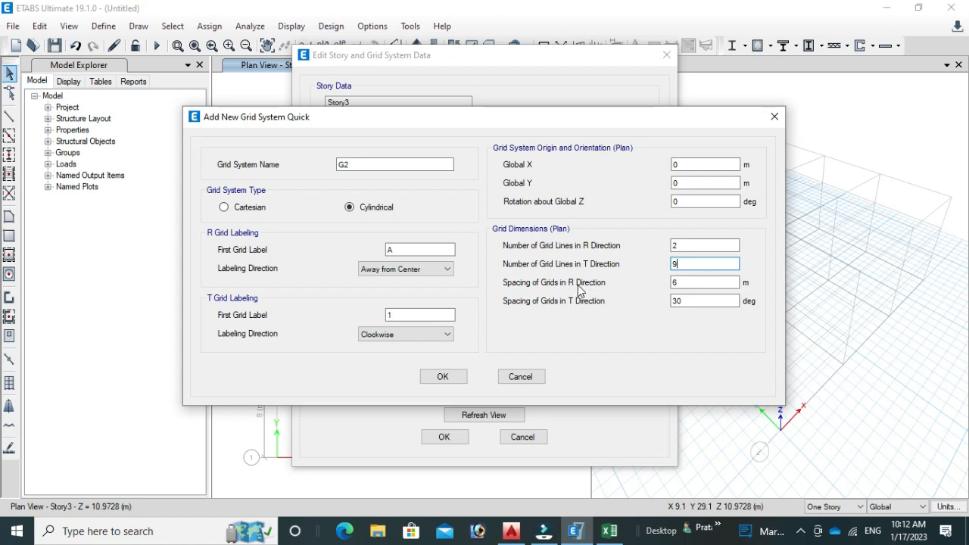
Step: Switch to AutoCAD and offset the R-direction grid circle inward by 5'
{"action": "left_click", "coordinate": [511, 530]}
{"action": "key", "text": "Escape"}
{"action": "key", "text": "Escape"}
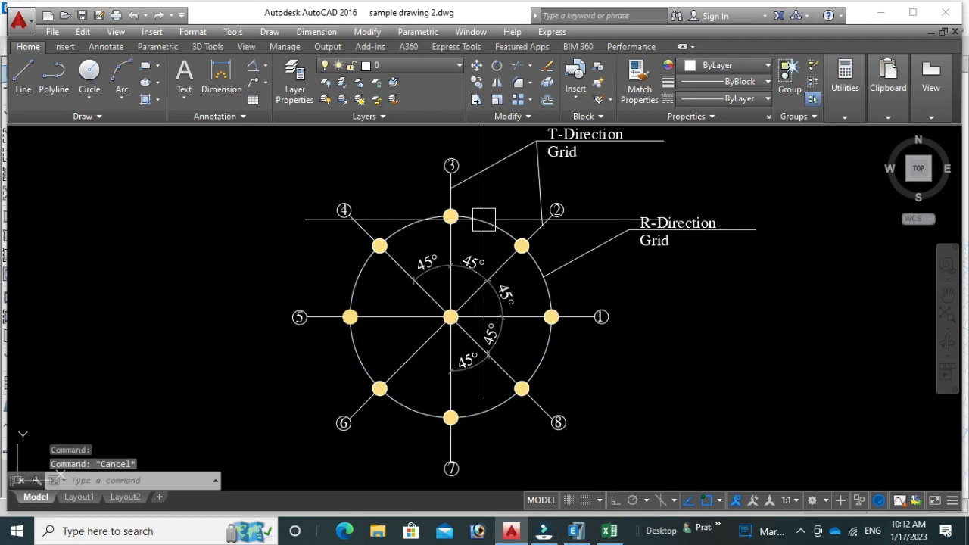
{"action": "type", "text": "o"}
{"action": "key", "text": "Return"}
{"action": "type", "text": "5"}
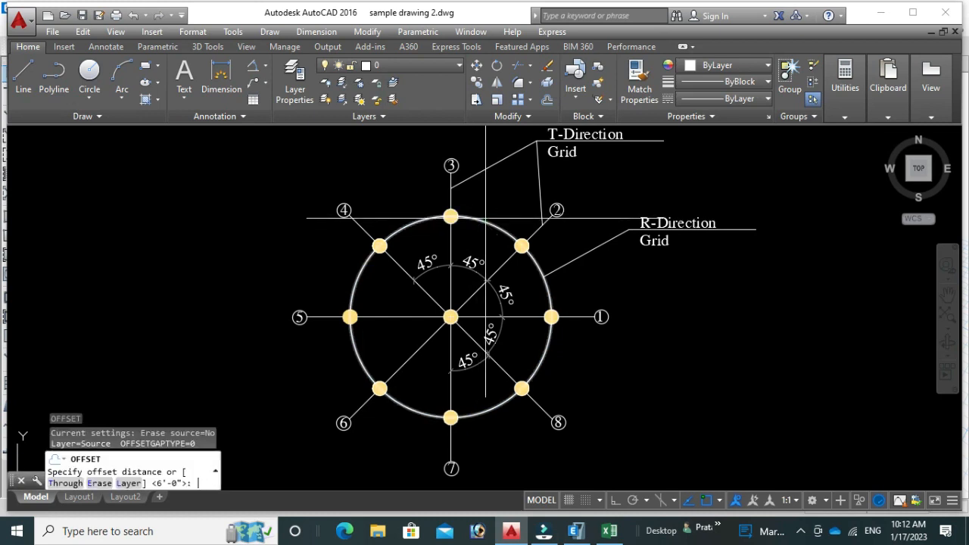
{"action": "key", "text": "Return"}
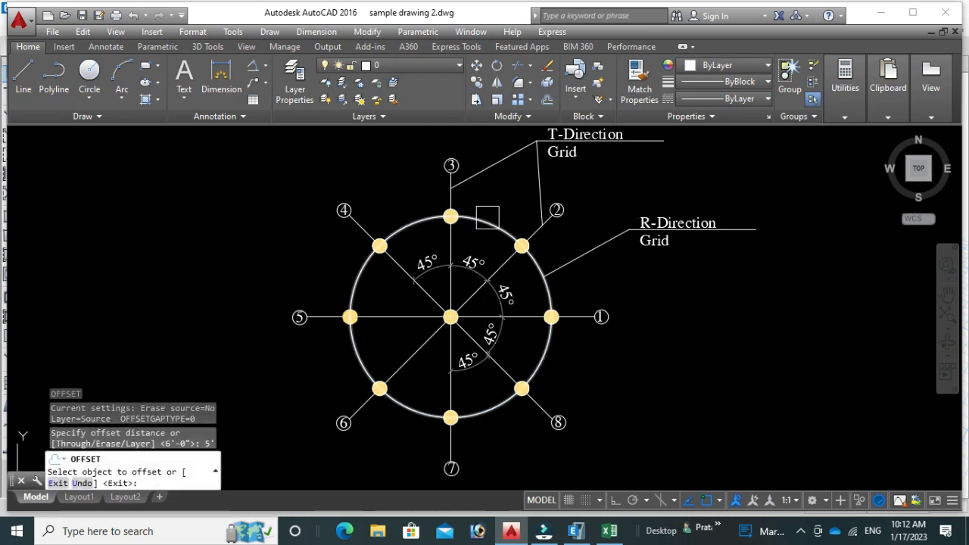
{"action": "left_click", "coordinate": [488, 217]}
{"action": "left_click", "coordinate": [478, 270]}
{"action": "left_click", "coordinate": [477, 272]}
{"action": "scroll", "coordinate": [478, 287], "scroll_direction": "up", "scroll_amount": 4}
{"action": "key", "text": "Escape"}
{"action": "scroll", "coordinate": [473, 299], "scroll_direction": "down", "scroll_amount": 4}
{"action": "key", "text": "Escape"}
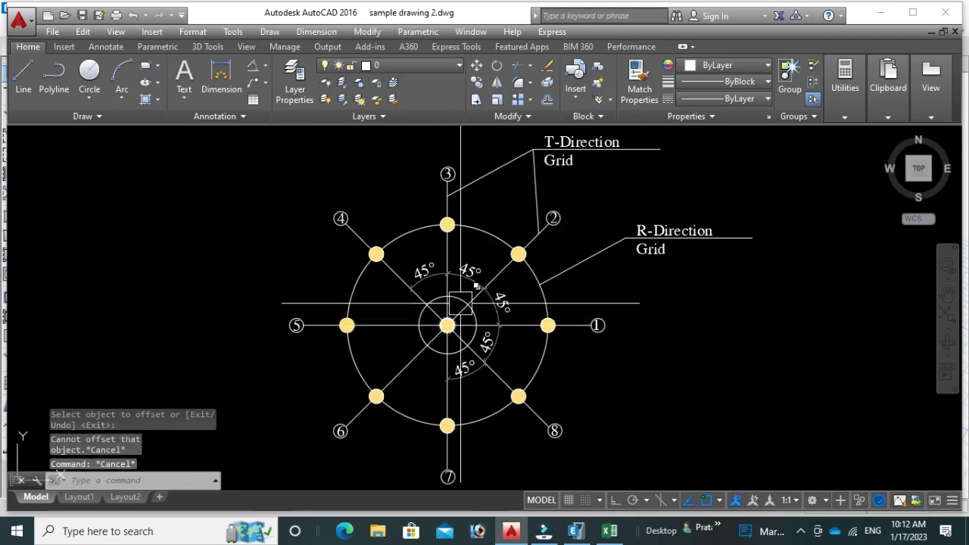
Step: Erase the inner offset circle around the central column from the AutoCAD plan
{"action": "scroll", "coordinate": [460, 303], "scroll_direction": "up", "scroll_amount": 4}
{"action": "left_click", "coordinate": [460, 303]}
{"action": "scroll", "coordinate": [469, 299], "scroll_direction": "down", "scroll_amount": 2}
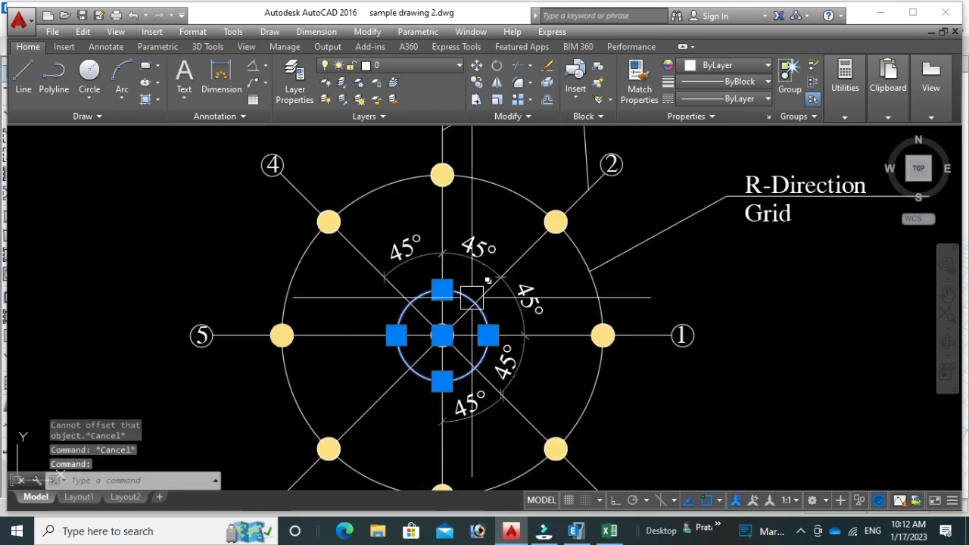
{"action": "scroll", "coordinate": [485, 303], "scroll_direction": "up", "scroll_amount": 2}
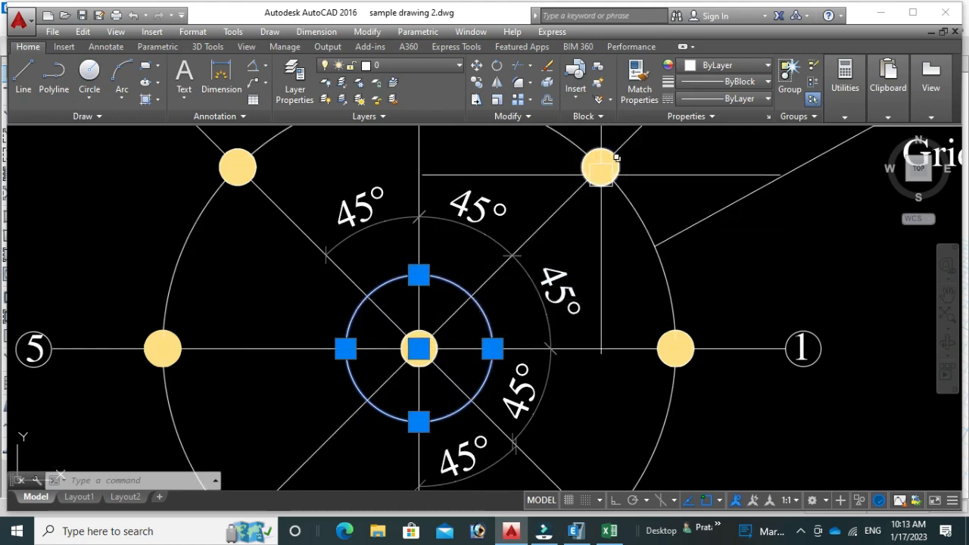
{"action": "scroll", "coordinate": [595, 173], "scroll_direction": "down", "scroll_amount": 4}
{"action": "scroll", "coordinate": [561, 227], "scroll_direction": "up", "scroll_amount": 4}
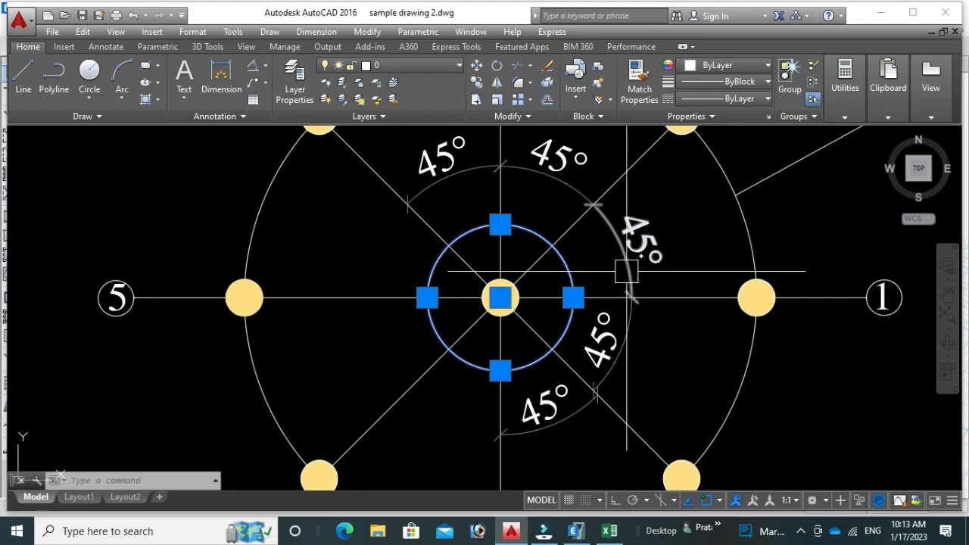
{"action": "key", "text": "e"}
{"action": "key", "text": "Return"}
{"action": "scroll", "coordinate": [598, 268], "scroll_direction": "down", "scroll_amount": 4}
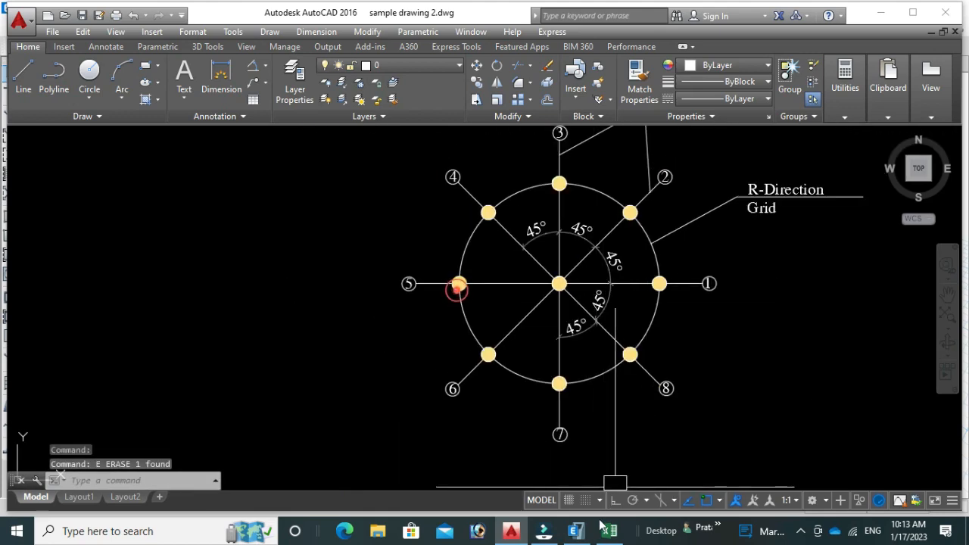
Step: Return to ETABS and set the spacing of grids in the R direction to 2.5 m
{"action": "left_click", "coordinate": [577, 531]}
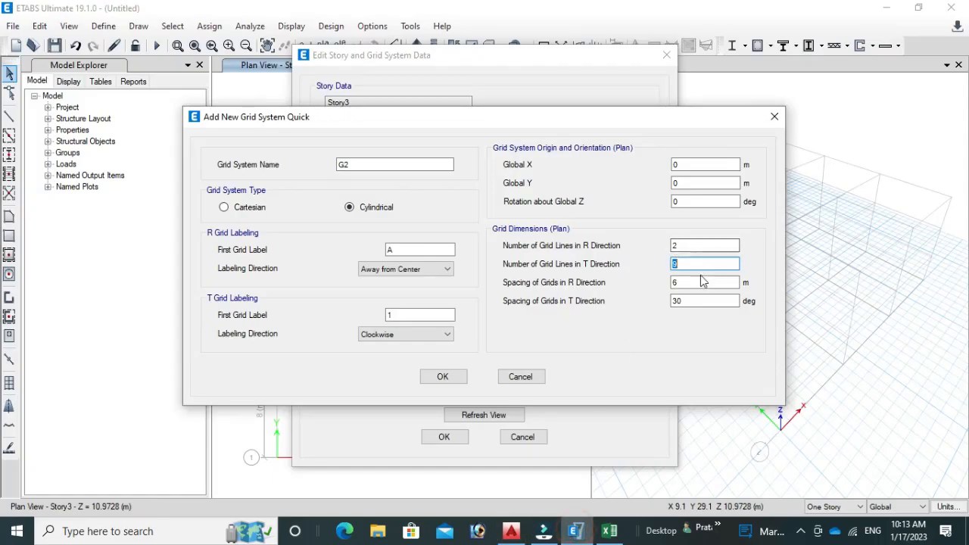
{"action": "left_click", "coordinate": [694, 281]}
{"action": "type", "text": "2.5"}
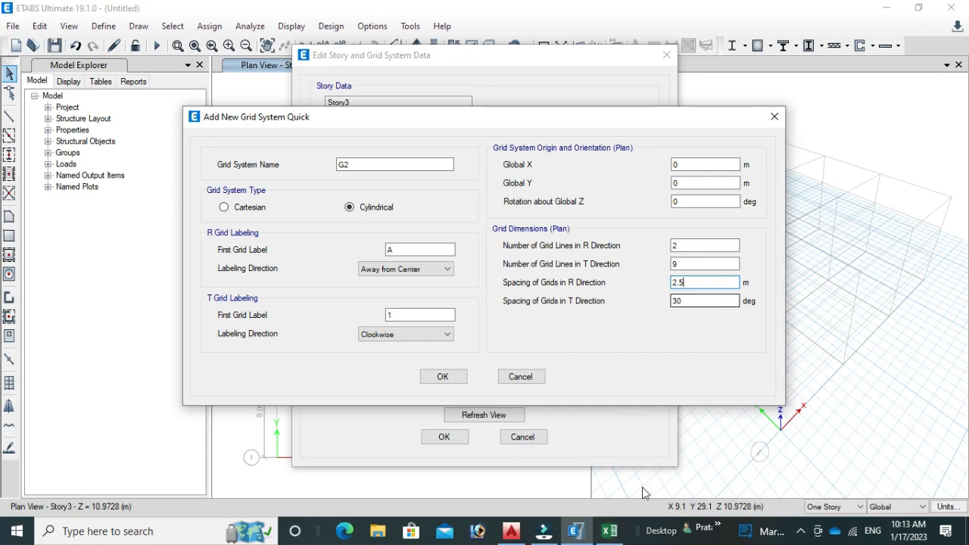
Step: Check the 45° grid angles in AutoCAD, set the T-direction grid spacing to 45 deg in ETABS, and accept the new cylindrical grid system
{"action": "left_click", "coordinate": [512, 531]}
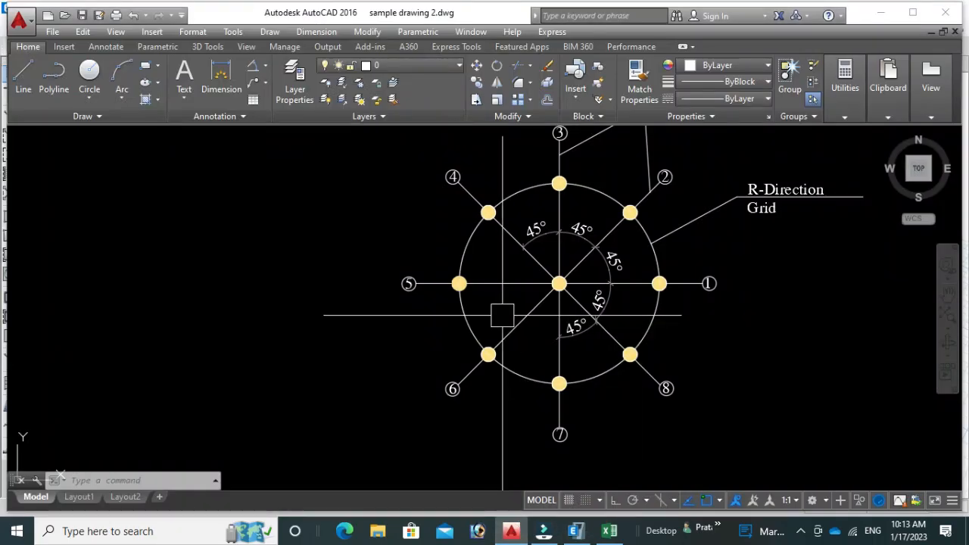
{"action": "left_click", "coordinate": [575, 531]}
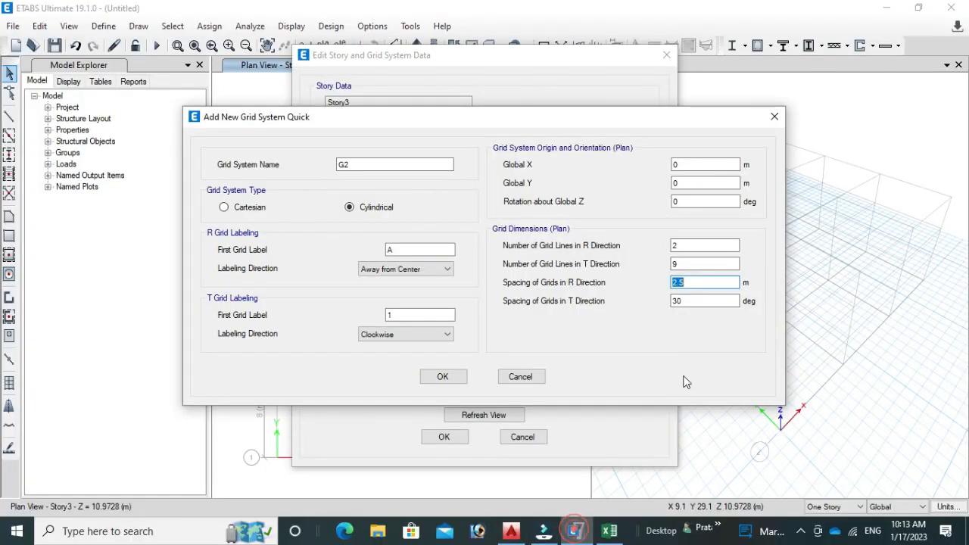
{"action": "left_click", "coordinate": [696, 301]}
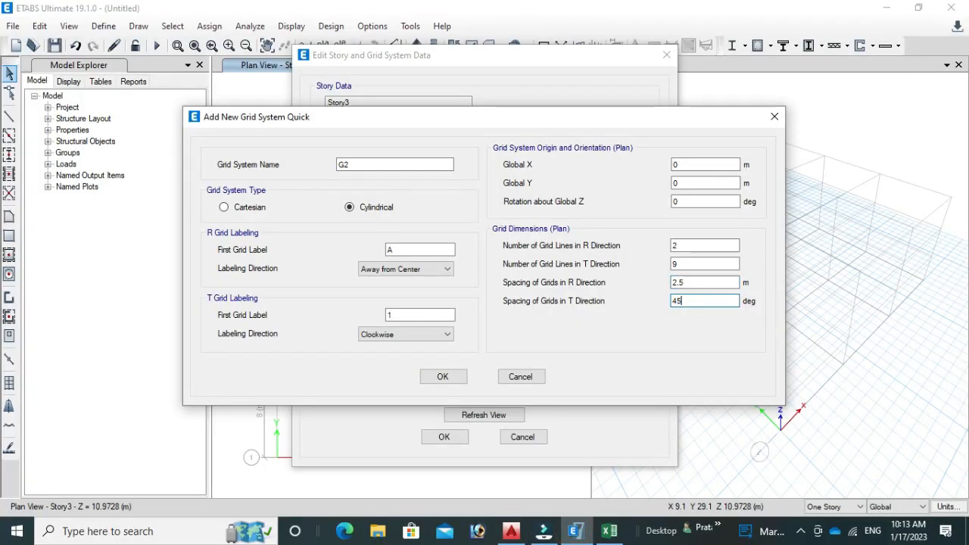
{"action": "left_click", "coordinate": [443, 376]}
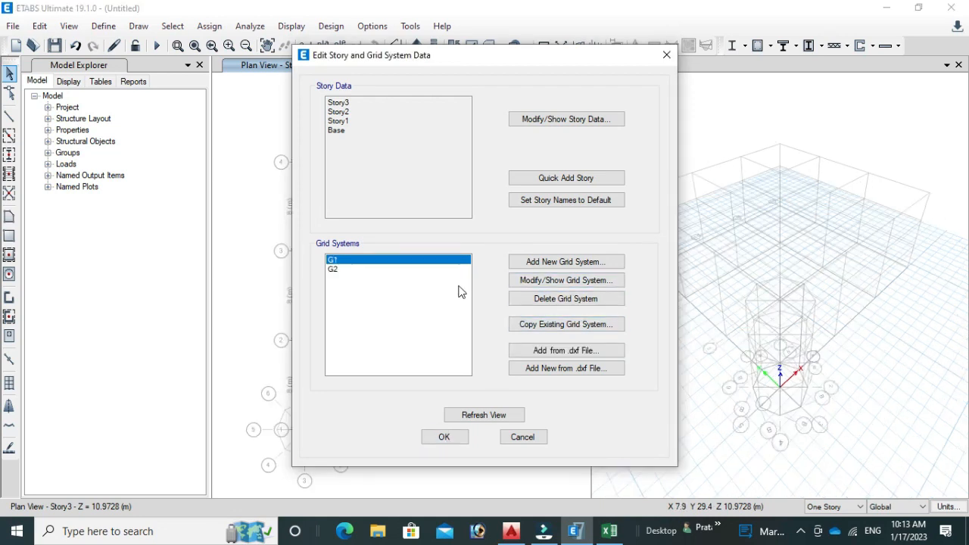
Step: Delete the original grid system G1 and apply the changes, keeping only the cylindrical grid system G2
{"action": "left_click", "coordinate": [564, 300]}
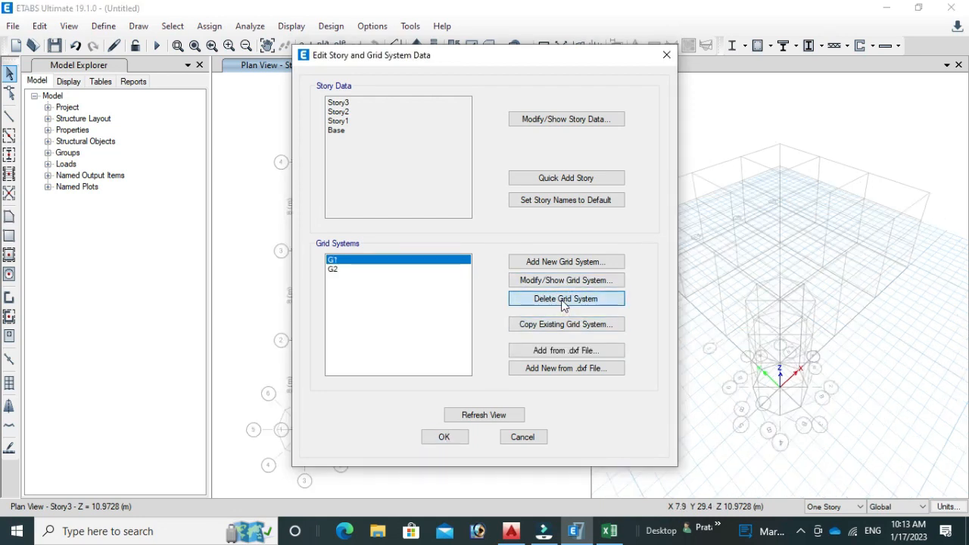
{"action": "left_click", "coordinate": [496, 316]}
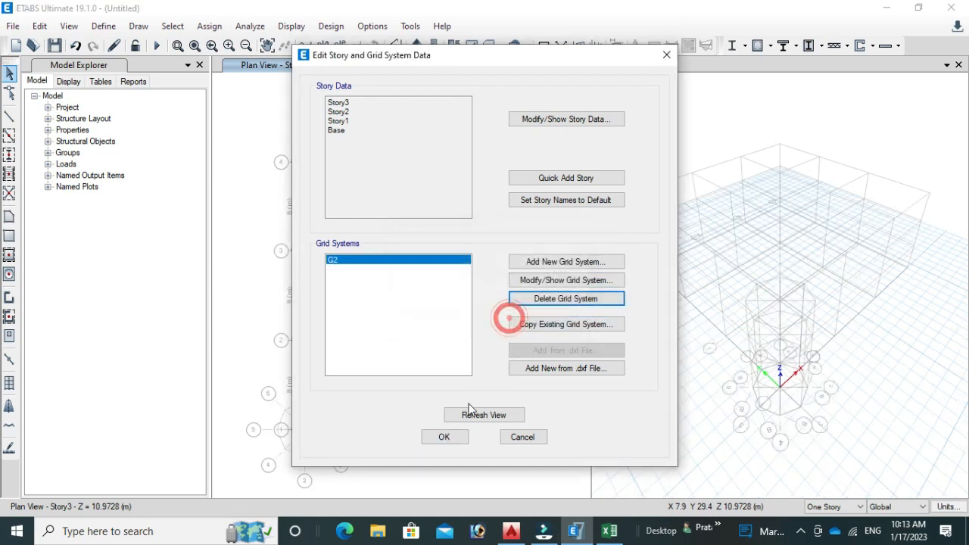
{"action": "left_click", "coordinate": [444, 437]}
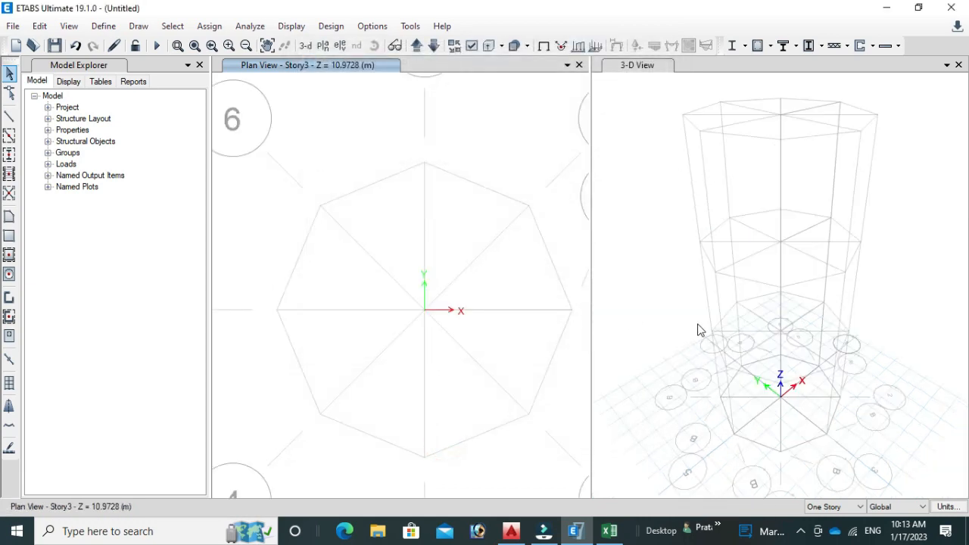
Step: Reduce the bubble size of the cylindrical grid system
{"action": "scroll", "coordinate": [727, 348], "scroll_direction": "down", "scroll_amount": 3}
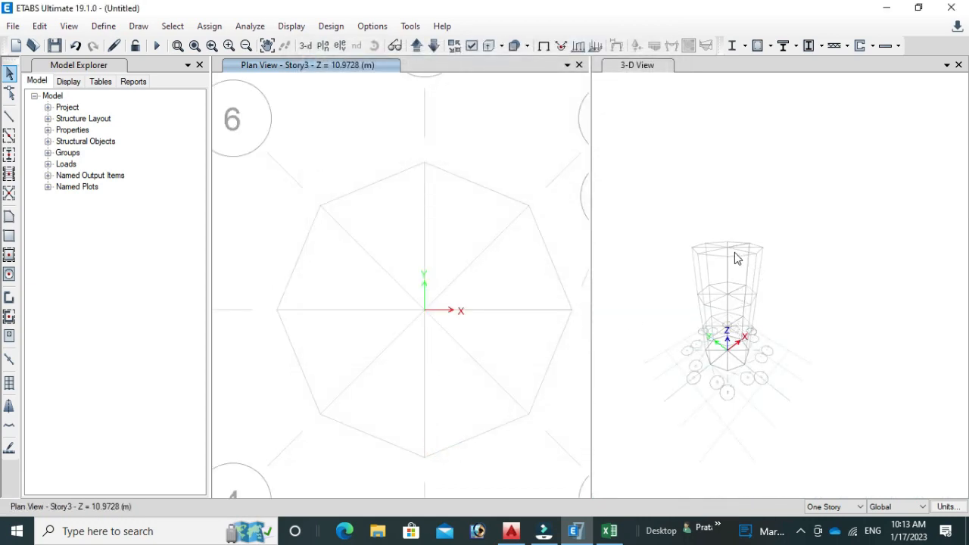
{"action": "scroll", "coordinate": [407, 273], "scroll_direction": "down", "scroll_amount": 3}
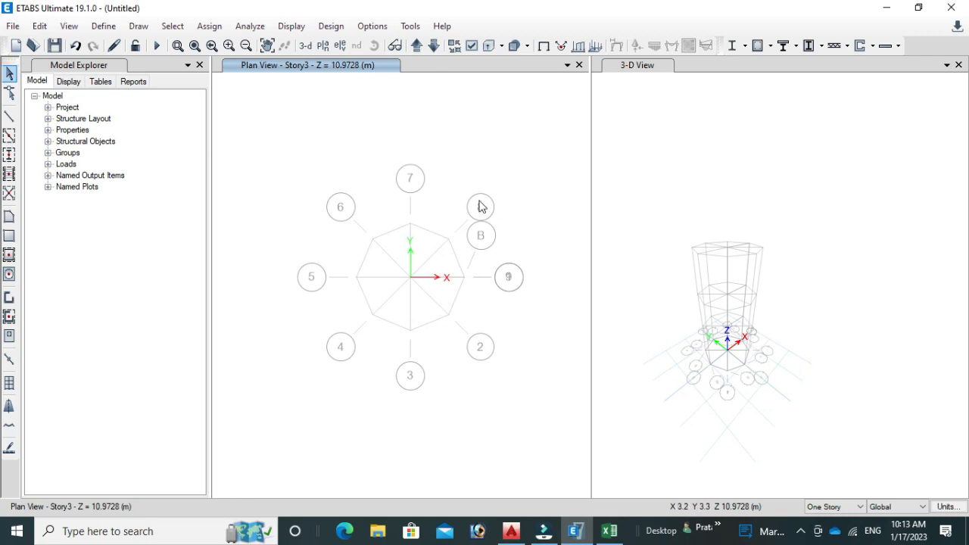
{"action": "right_click", "coordinate": [425, 126]}
{"action": "left_click", "coordinate": [462, 129]}
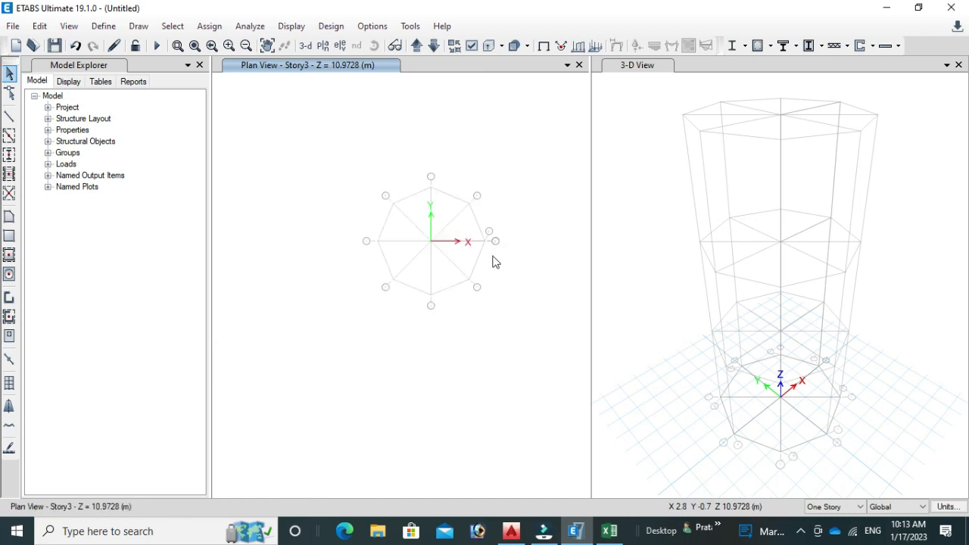
{"action": "scroll", "coordinate": [493, 250], "scroll_direction": "up", "scroll_amount": 3}
{"action": "scroll", "coordinate": [486, 253], "scroll_direction": "down", "scroll_amount": 3}
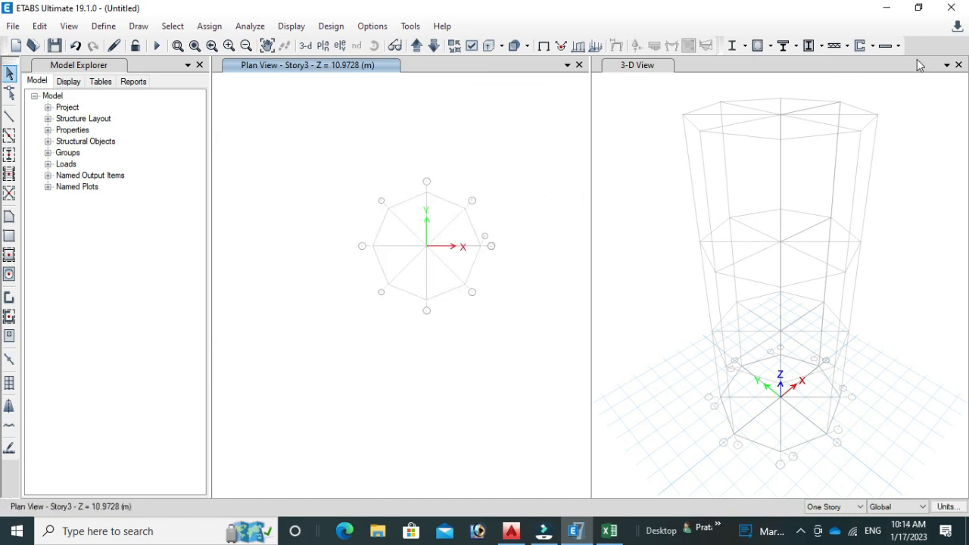
Step: Close the 3-D view so the Story3 plan view fills the drawing area
{"action": "left_click", "coordinate": [959, 65]}
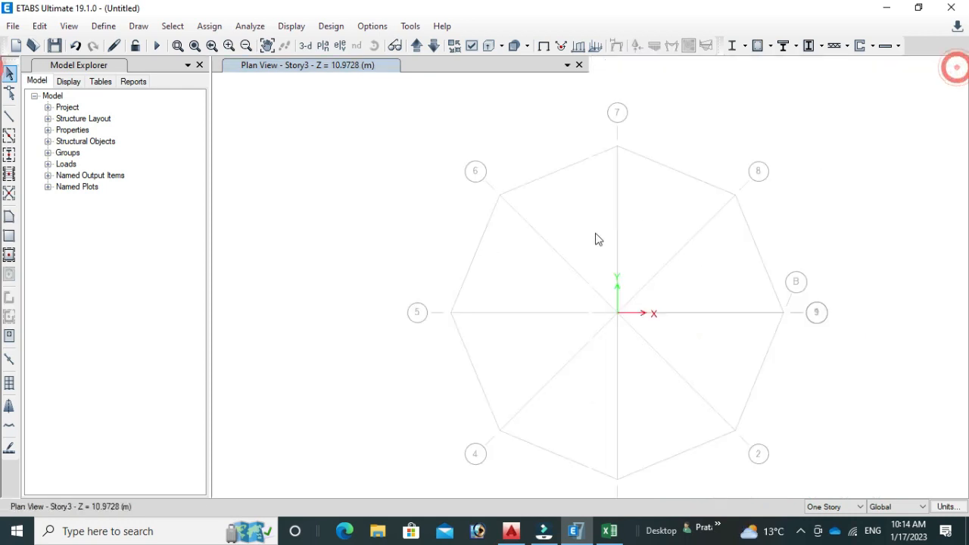
{"action": "scroll", "coordinate": [621, 245], "scroll_direction": "up", "scroll_amount": 2}
{"action": "middle_click_drag", "start_coordinate": [621, 245], "coordinate": [596, 227]}
{"action": "scroll", "coordinate": [587, 224], "scroll_direction": "down", "scroll_amount": 3}
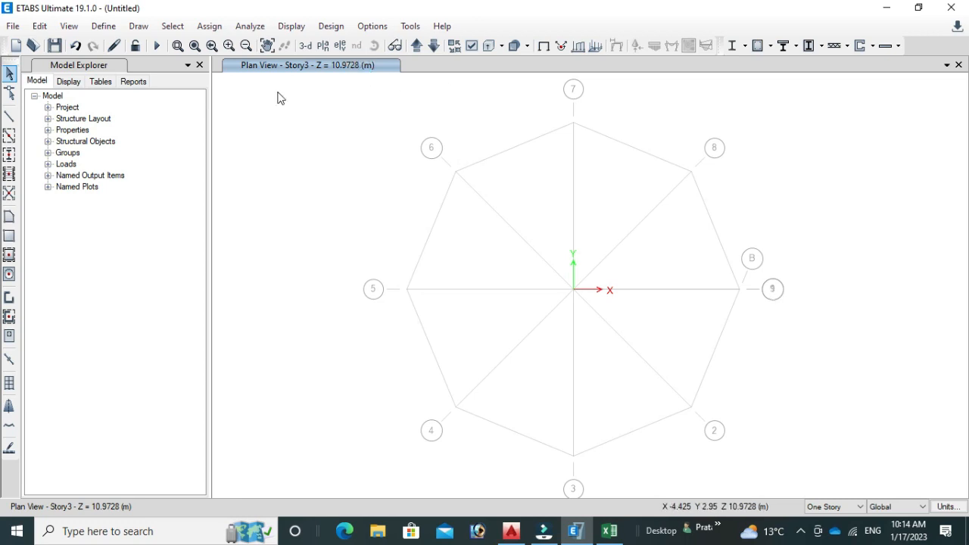
Step: Try to place C 14" columns at all grid intersections on the Story3 plan, and undo the placement
{"action": "left_click", "coordinate": [9, 154]}
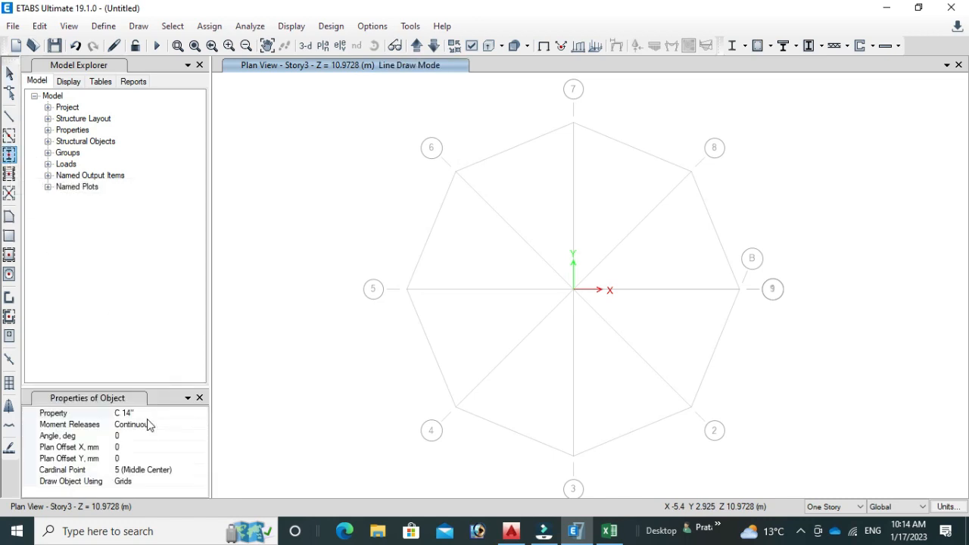
{"action": "scroll", "coordinate": [333, 229], "scroll_direction": "down", "scroll_amount": 3}
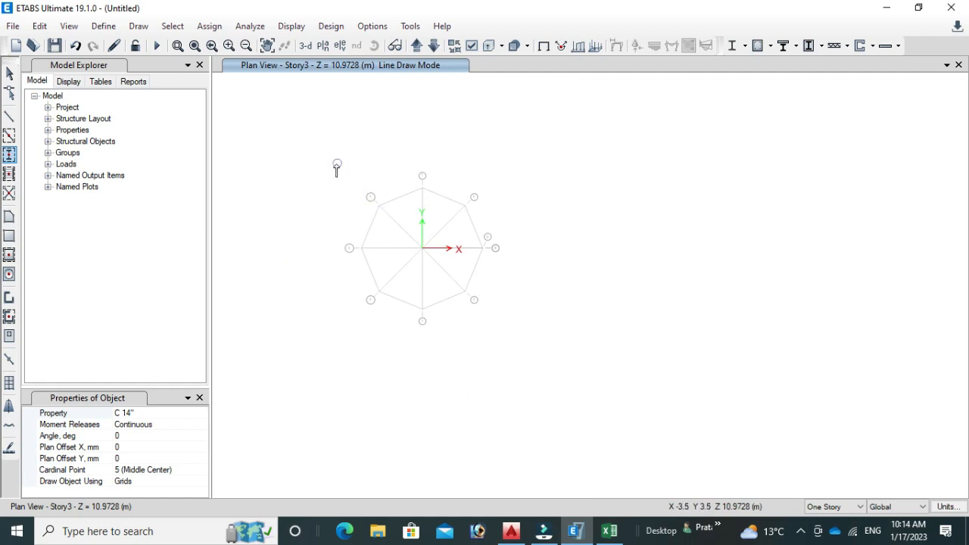
{"action": "left_click_drag", "start_coordinate": [337, 163], "coordinate": [505, 327]}
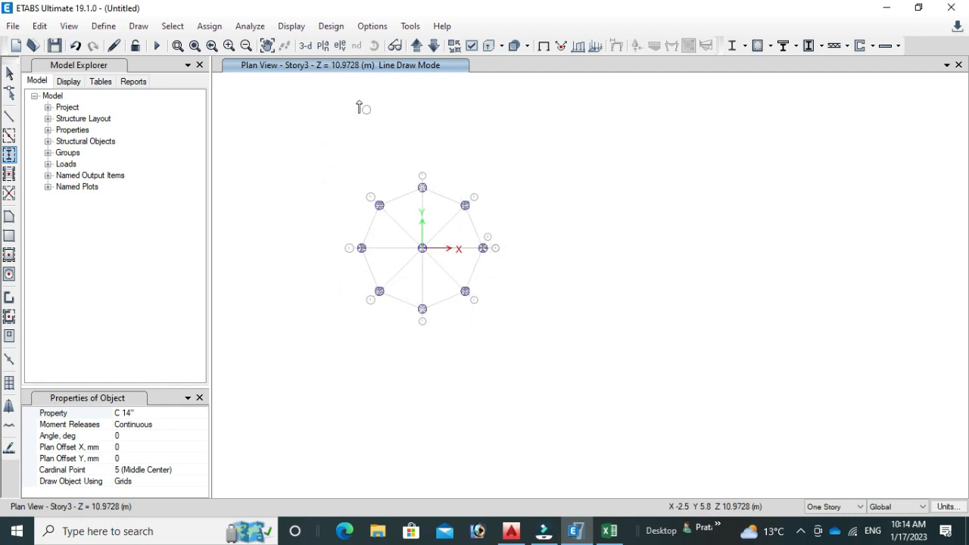
{"action": "key", "text": "ctrl+z"}
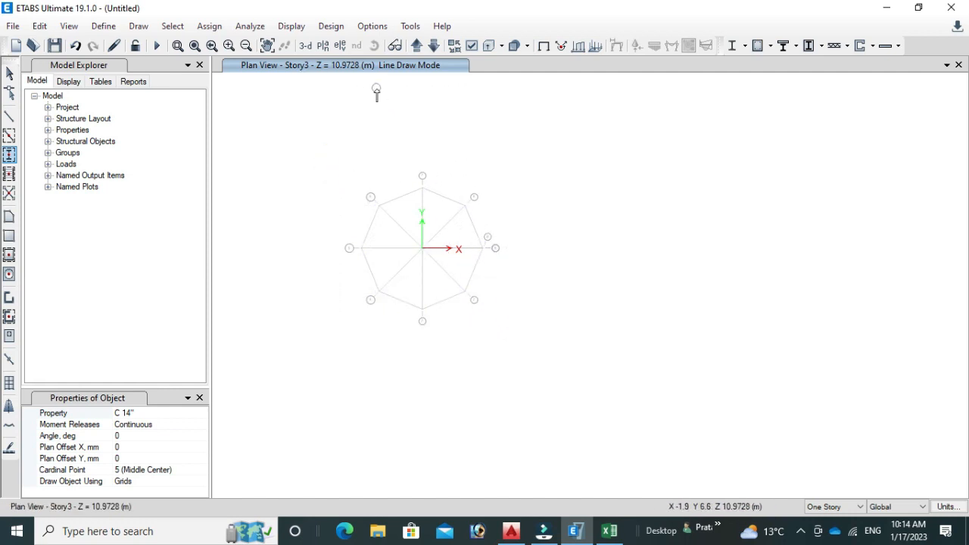
Step: Place C 14" columns at all grid intersections on the Story1 plan and add a new window showing the 3-D view
{"action": "left_click", "coordinate": [433, 45]}
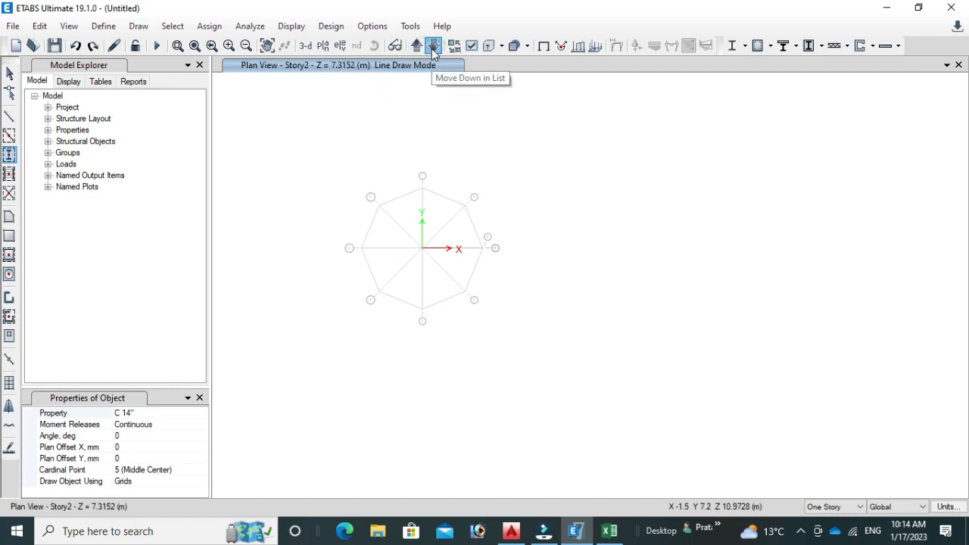
{"action": "left_click", "coordinate": [434, 46]}
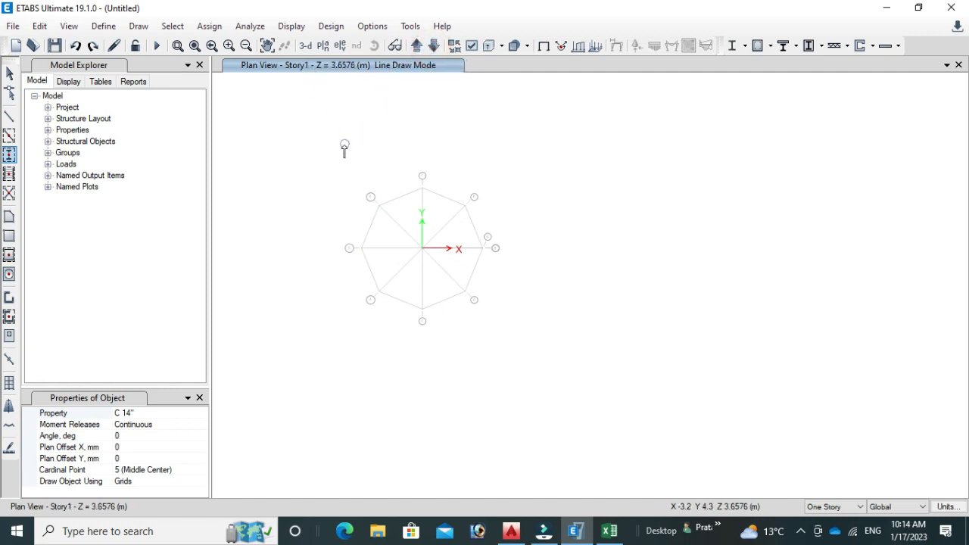
{"action": "left_click_drag", "start_coordinate": [330, 147], "coordinate": [504, 364]}
{"action": "left_click", "coordinate": [947, 65]}
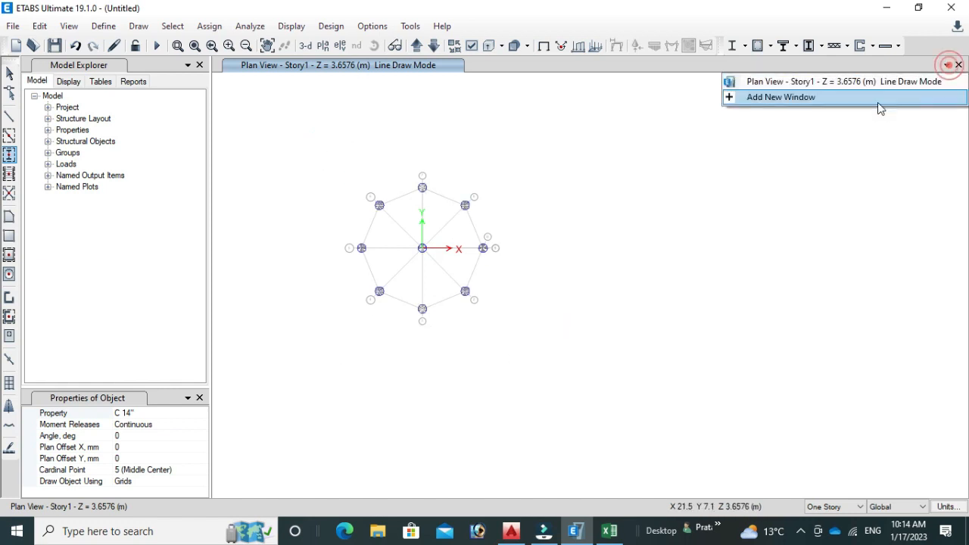
{"action": "left_click", "coordinate": [862, 98]}
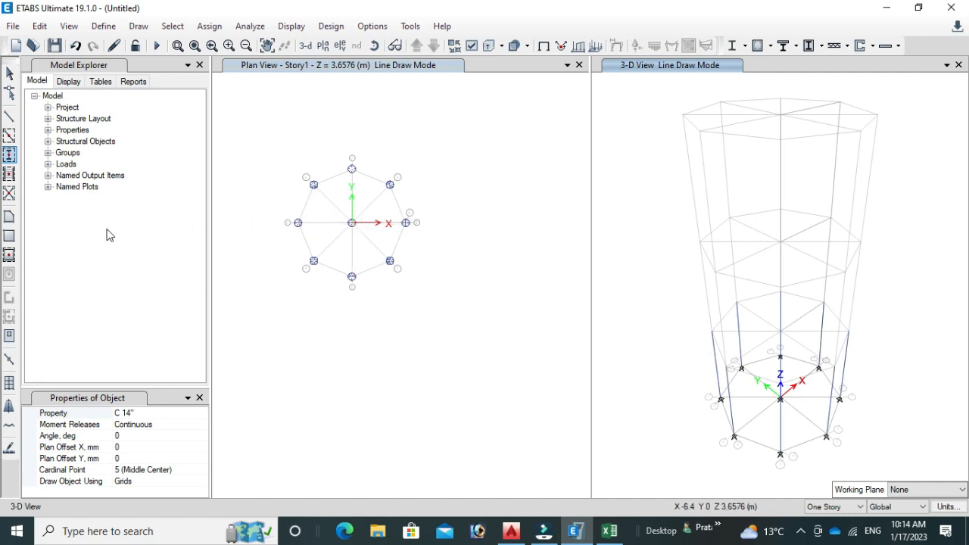
Step: Draw B9*14 frame beams along all eight perimeter grid segments between the outer columns on the Story1 plan
{"action": "left_click", "coordinate": [10, 137]}
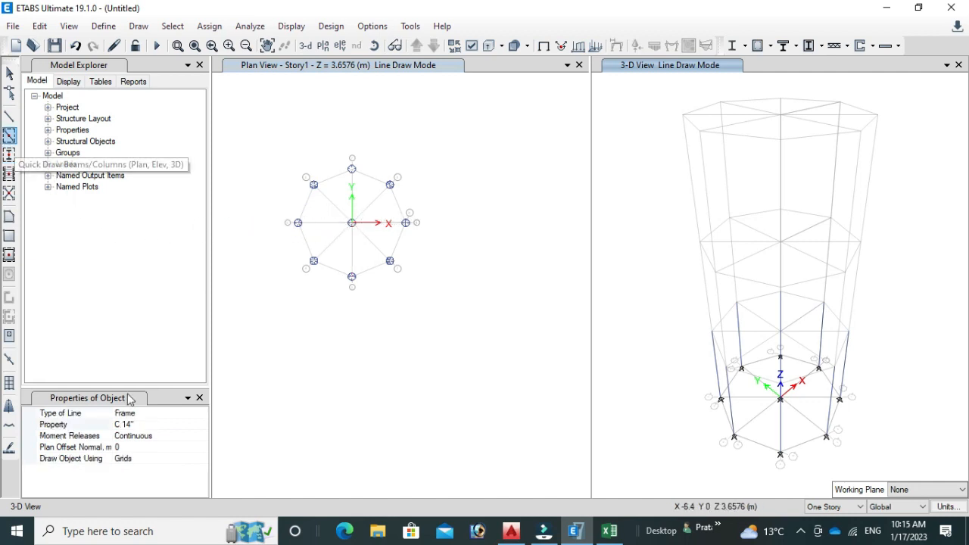
{"action": "left_click", "coordinate": [146, 423]}
{"action": "left_click", "coordinate": [201, 425]}
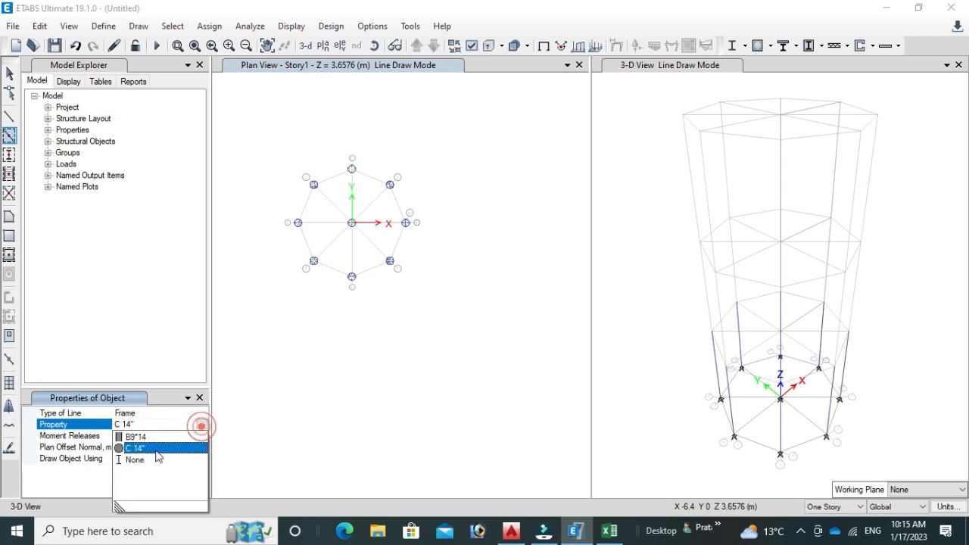
{"action": "left_click", "coordinate": [136, 437]}
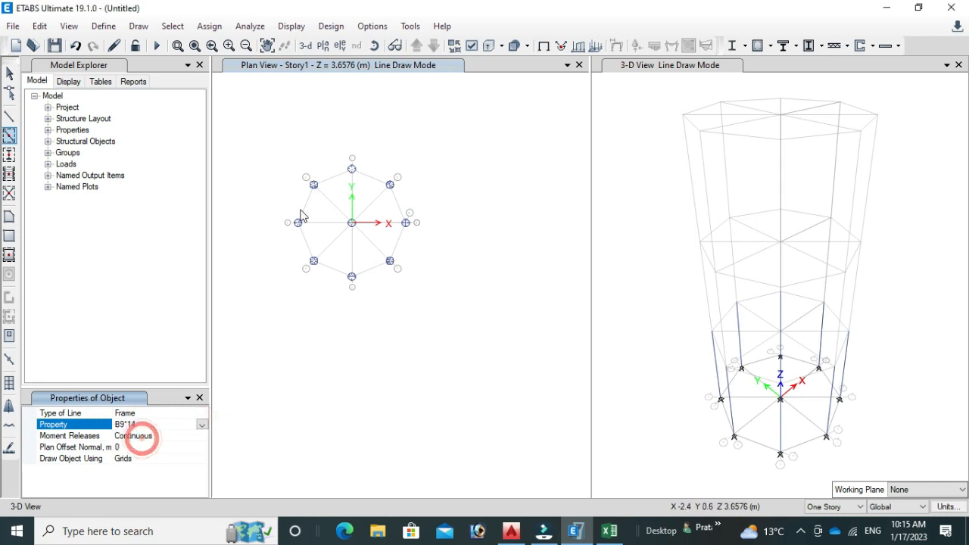
{"action": "left_click", "coordinate": [364, 68]}
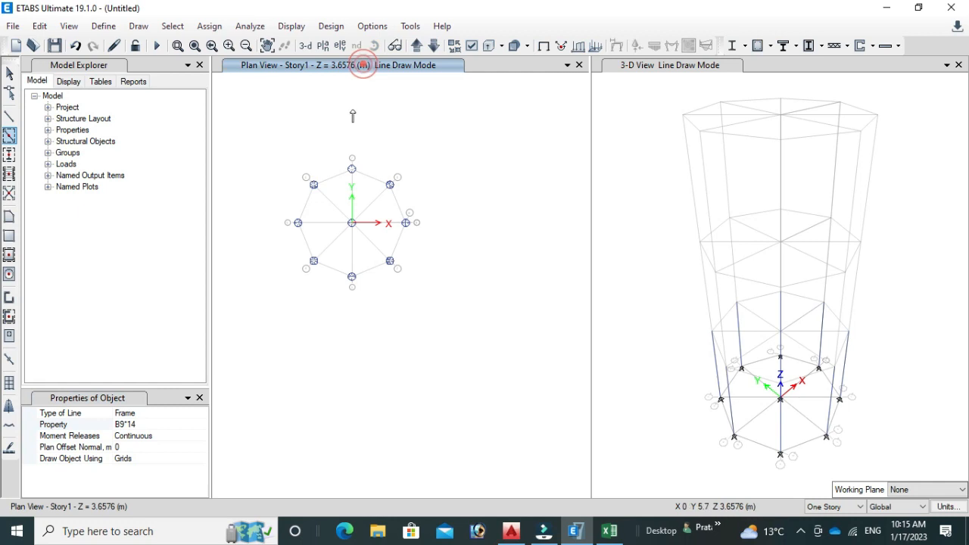
{"action": "left_click", "coordinate": [307, 203]}
{"action": "left_click", "coordinate": [352, 170]}
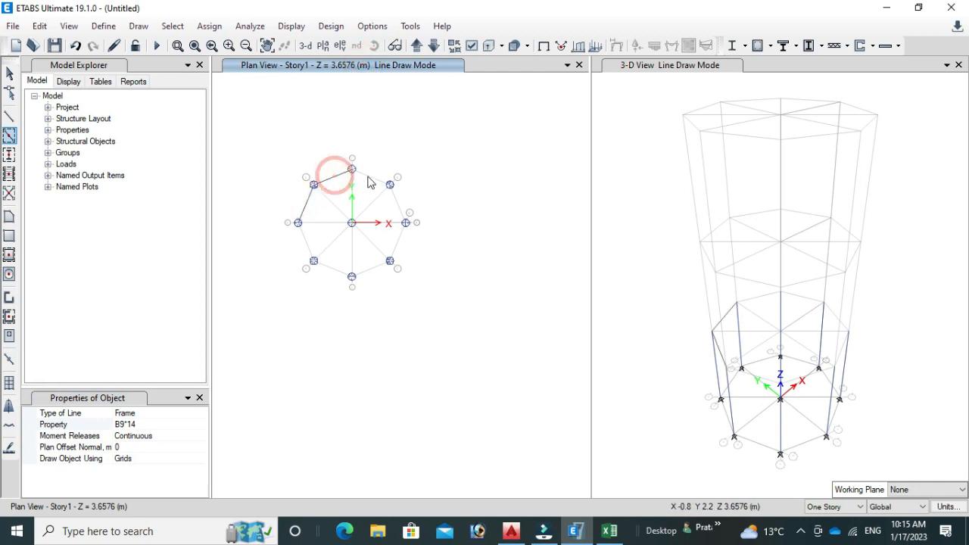
{"action": "left_click", "coordinate": [389, 186]}
{"action": "left_click", "coordinate": [406, 223]}
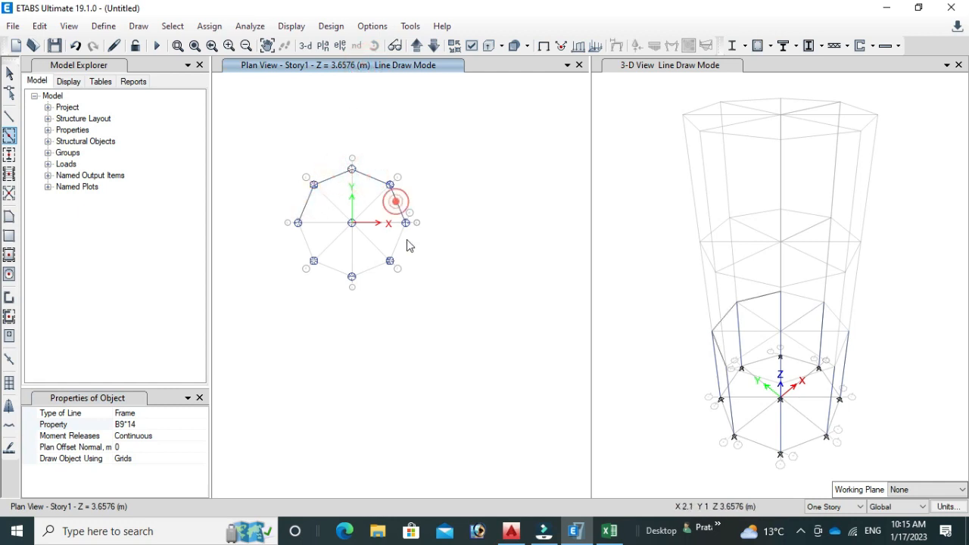
{"action": "left_click", "coordinate": [389, 261]}
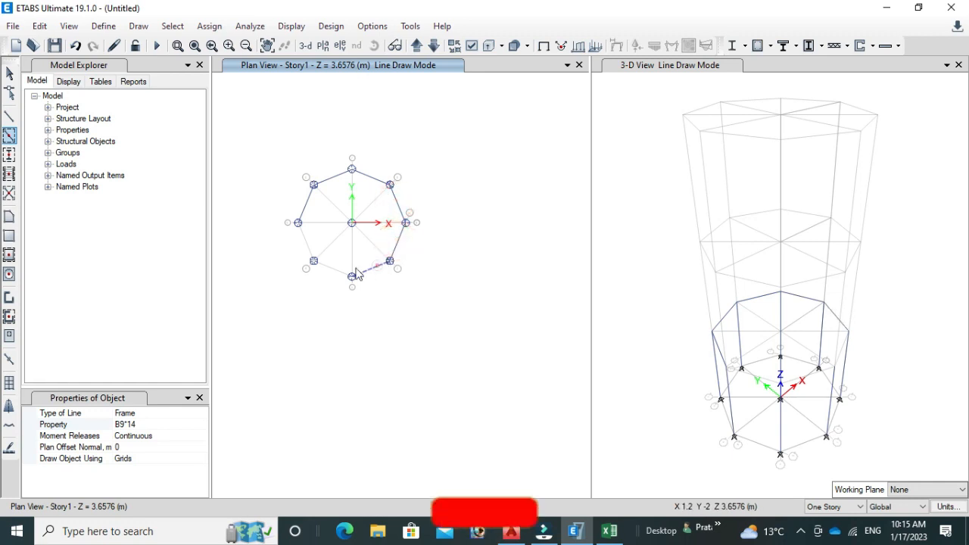
{"action": "left_click", "coordinate": [352, 276]}
{"action": "left_click", "coordinate": [332, 271]}
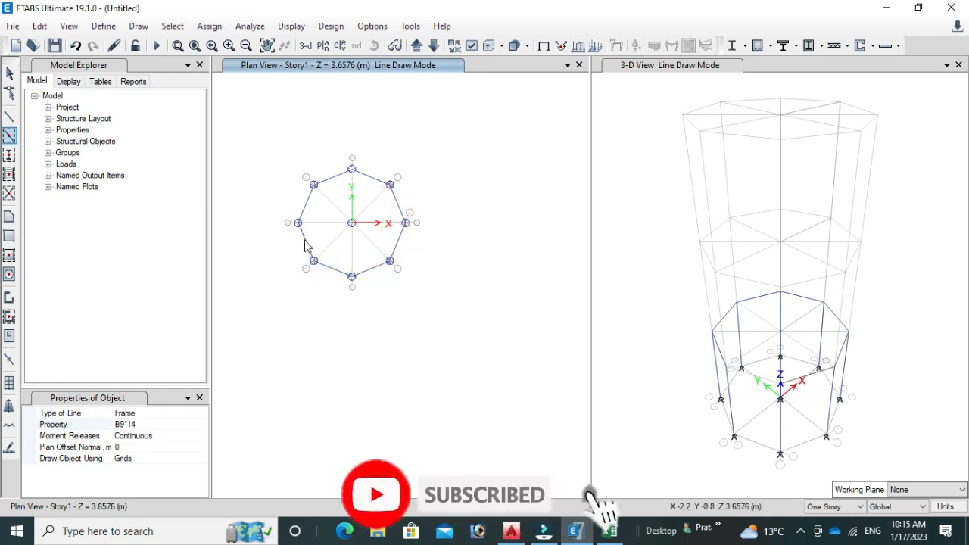
{"action": "left_click", "coordinate": [305, 241]}
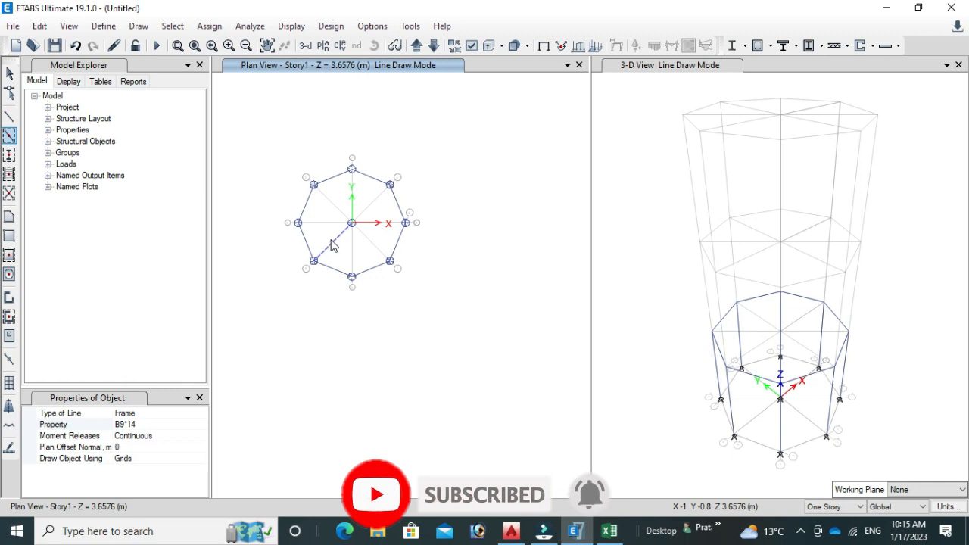
Step: Draw B9*14 beams along the diagonal radial grids 2, 4, 6 and 8 to the central column on Story1, and end drawing
{"action": "left_click", "coordinate": [369, 204]}
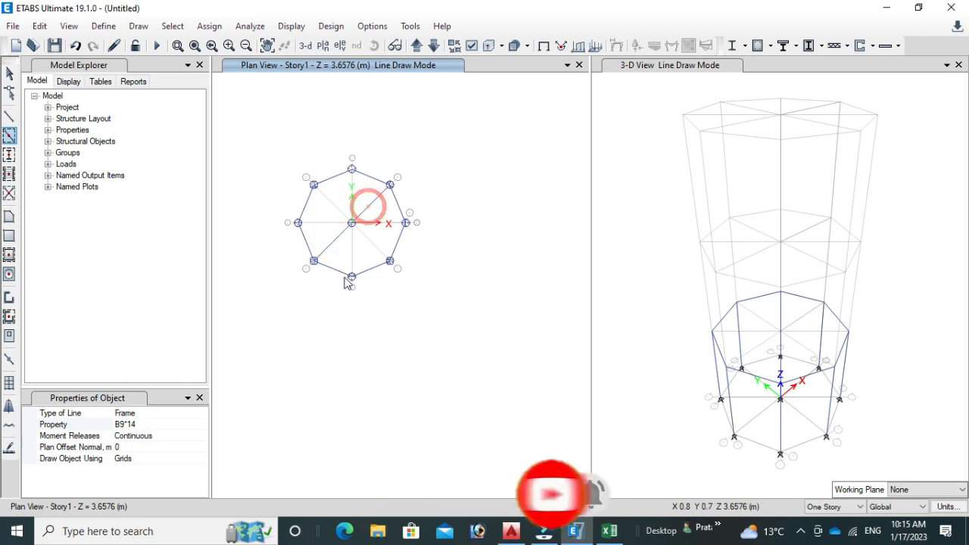
{"action": "left_click", "coordinate": [335, 206]}
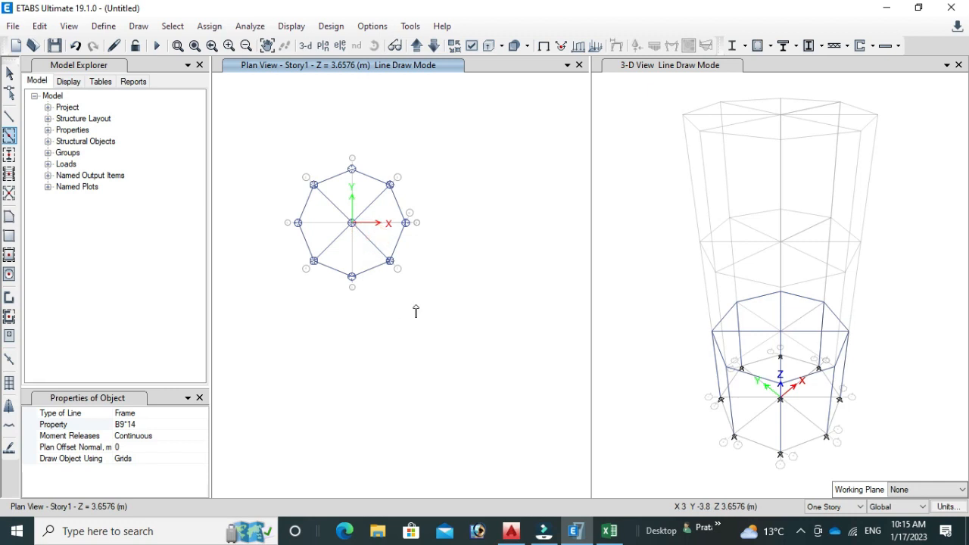
{"action": "key", "text": "Escape"}
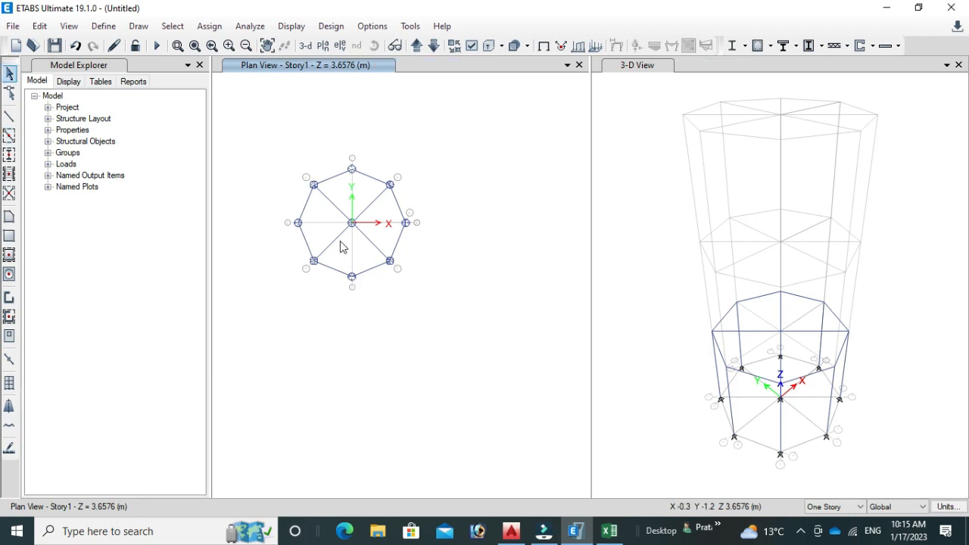
{"action": "scroll", "coordinate": [307, 190], "scroll_direction": "up", "scroll_amount": 3}
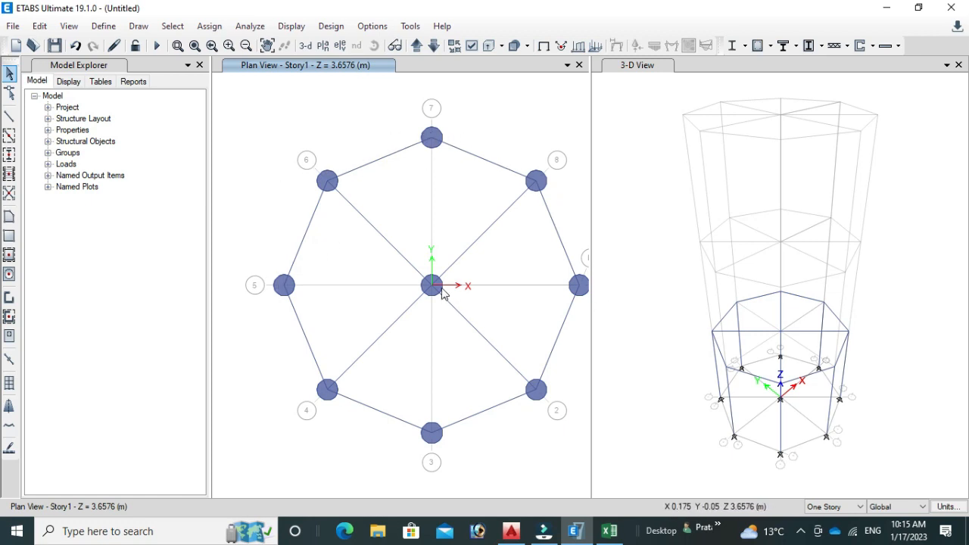
{"action": "scroll", "coordinate": [443, 294], "scroll_direction": "down", "scroll_amount": 3}
{"action": "scroll", "coordinate": [368, 290], "scroll_direction": "up", "scroll_amount": 5}
{"action": "scroll", "coordinate": [424, 296], "scroll_direction": "down", "scroll_amount": 2}
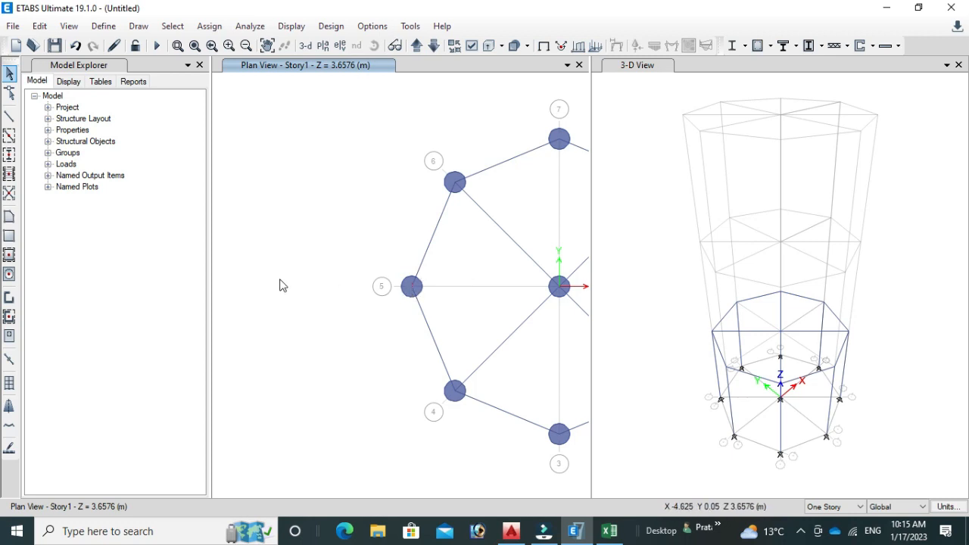
Step: Draw a short frame line with property None and a 600 mm plan offset from grid point B5 on Story1, and end drawing
{"action": "left_click", "coordinate": [13, 118]}
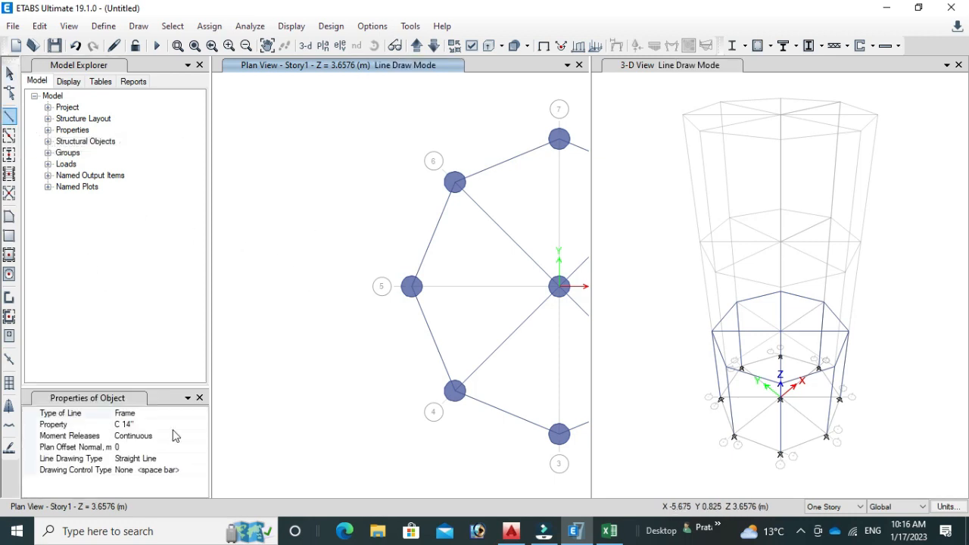
{"action": "left_click", "coordinate": [173, 425]}
{"action": "left_click", "coordinate": [201, 425]}
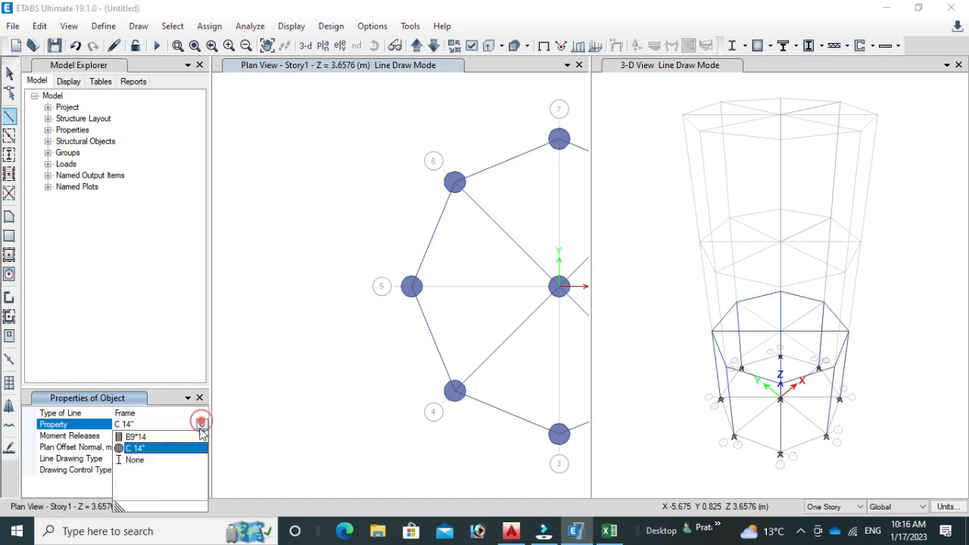
{"action": "left_click", "coordinate": [152, 460]}
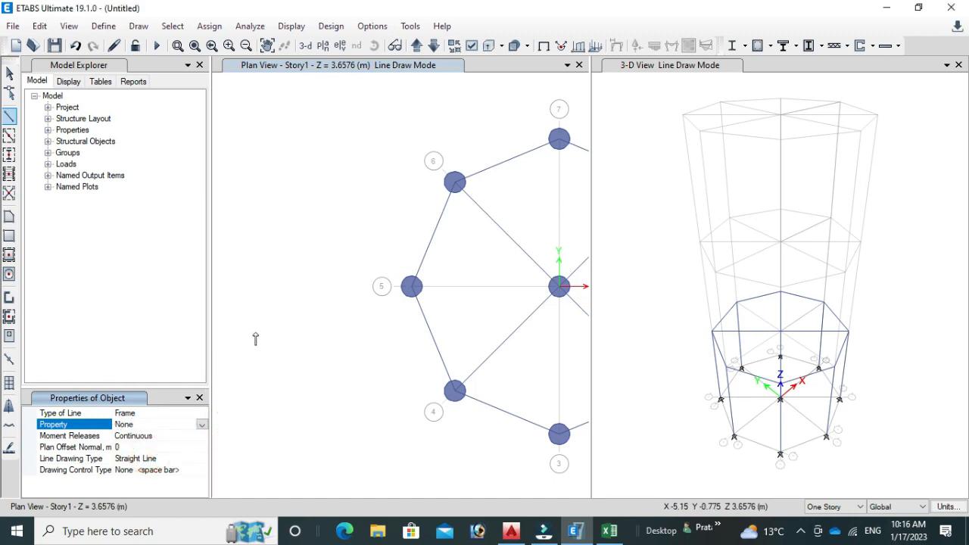
{"action": "left_click", "coordinate": [149, 448]}
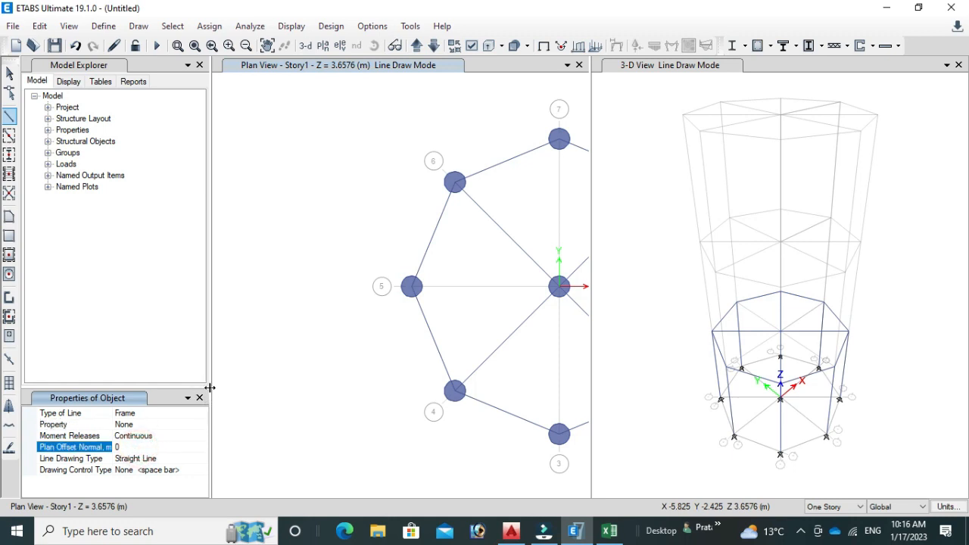
{"action": "double_click", "coordinate": [136, 448]}
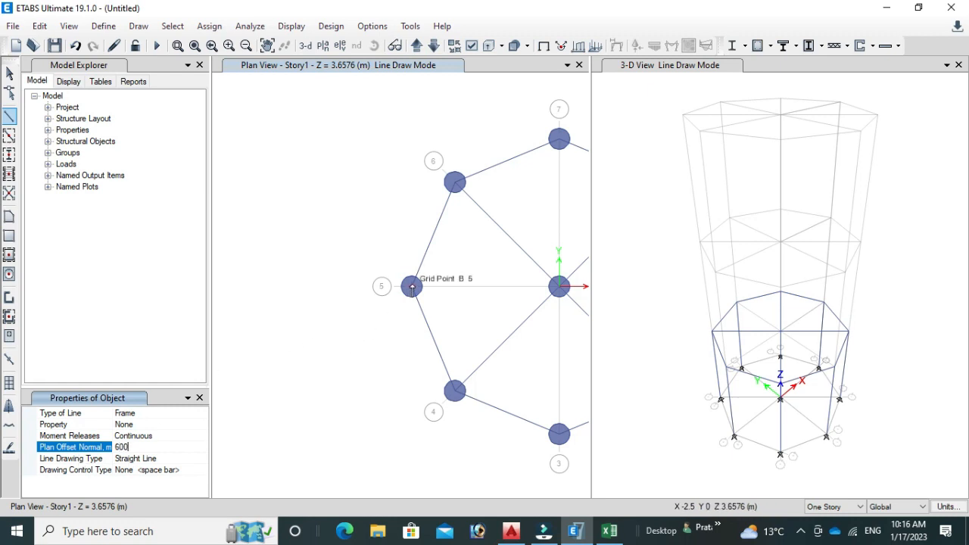
{"action": "left_click", "coordinate": [411, 288]}
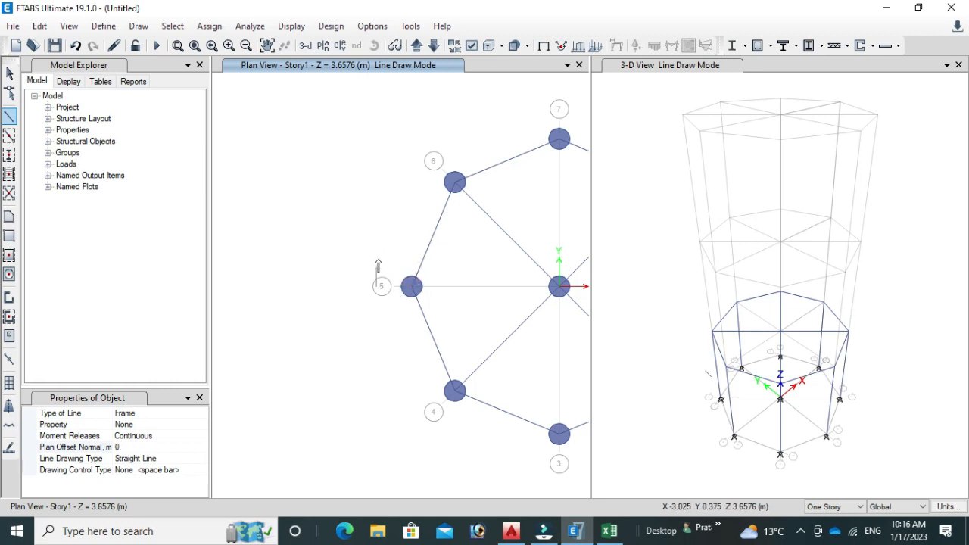
{"action": "scroll", "coordinate": [377, 287], "scroll_direction": "up", "scroll_amount": 5}
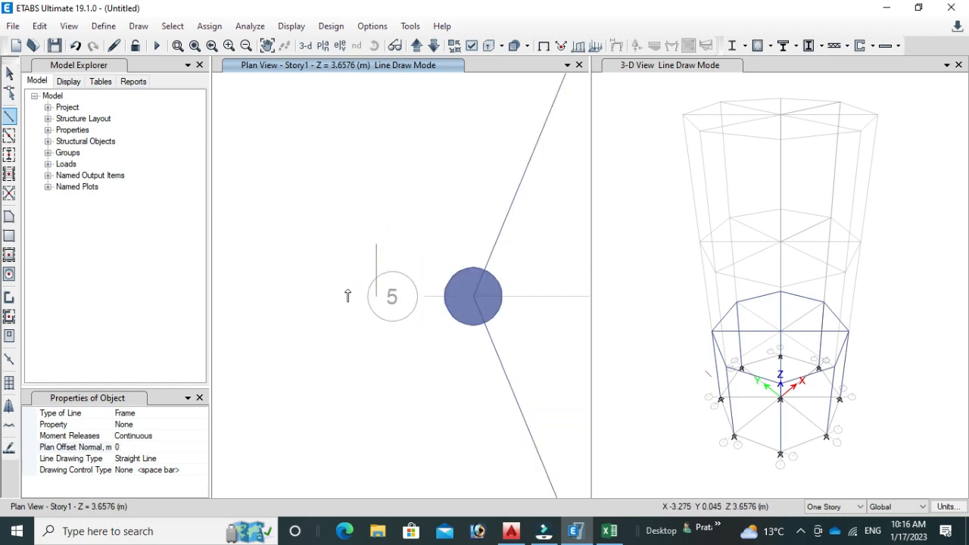
{"action": "key", "text": "Escape"}
Step: Select the joint at the lower end of the offset line near grid 5 and open the radial extrusion of joints to frames
{"action": "scroll", "coordinate": [348, 296], "scroll_direction": "down", "scroll_amount": 5}
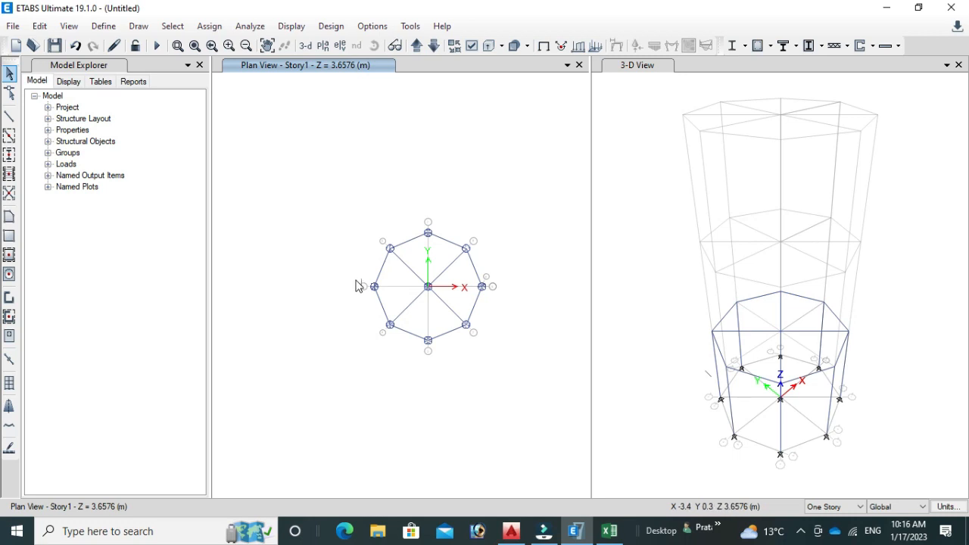
{"action": "scroll", "coordinate": [364, 283], "scroll_direction": "up", "scroll_amount": 6}
{"action": "scroll", "coordinate": [359, 301], "scroll_direction": "down", "scroll_amount": 3}
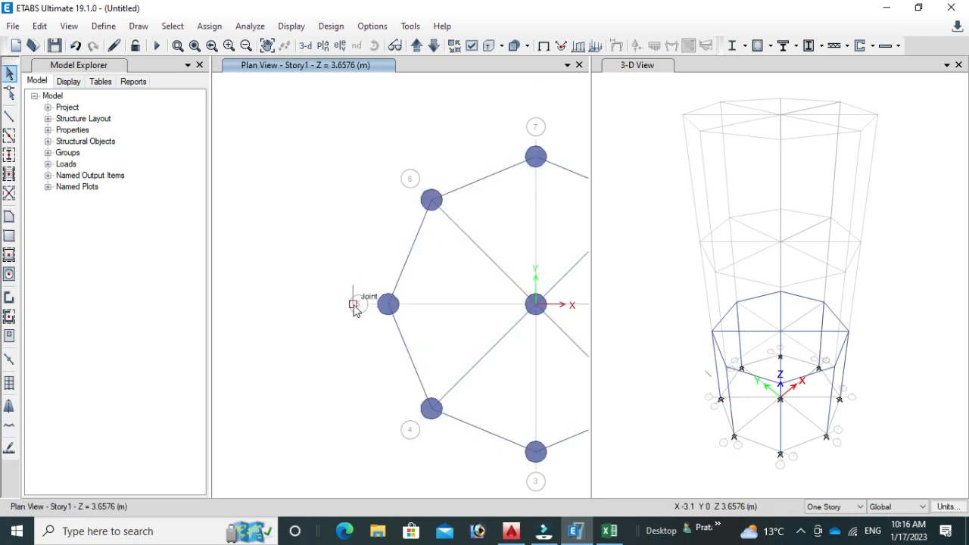
{"action": "left_click", "coordinate": [354, 306]}
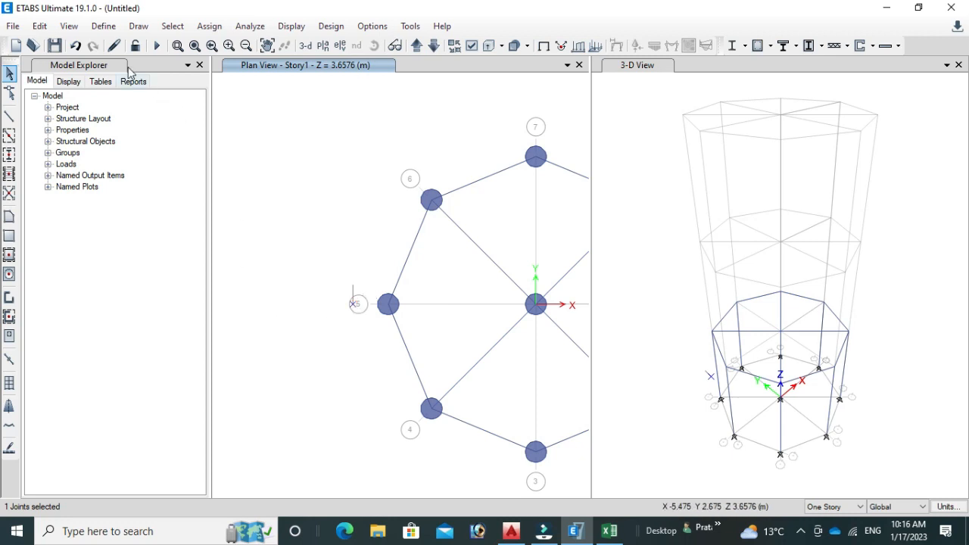
{"action": "left_click", "coordinate": [39, 26]}
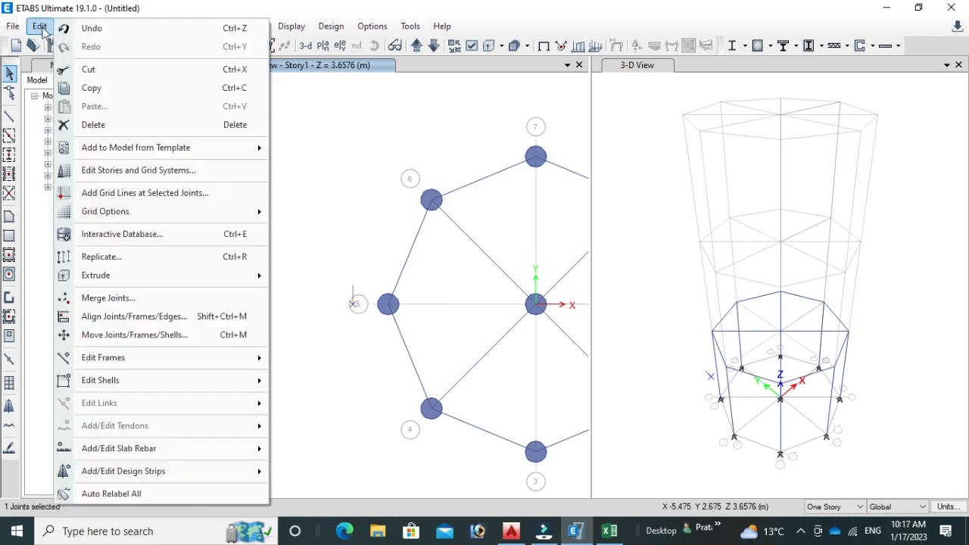
{"action": "mouse_move", "coordinate": [119, 284]}
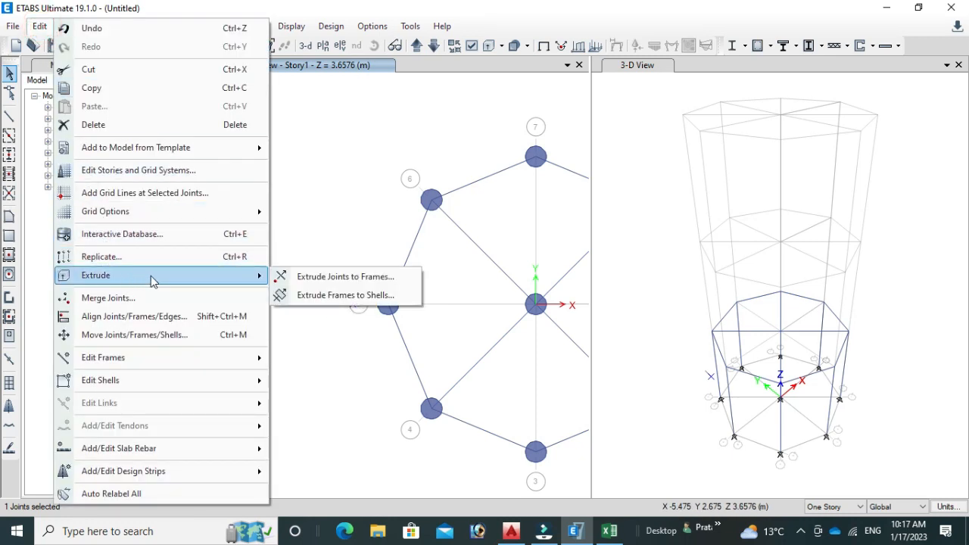
{"action": "left_click", "coordinate": [316, 281]}
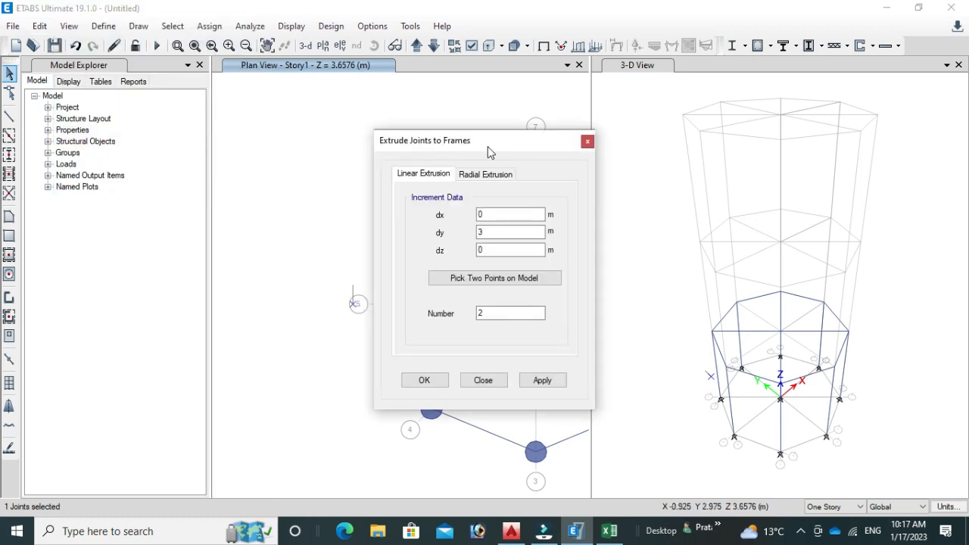
{"action": "left_click_drag", "start_coordinate": [489, 148], "coordinate": [180, 126]}
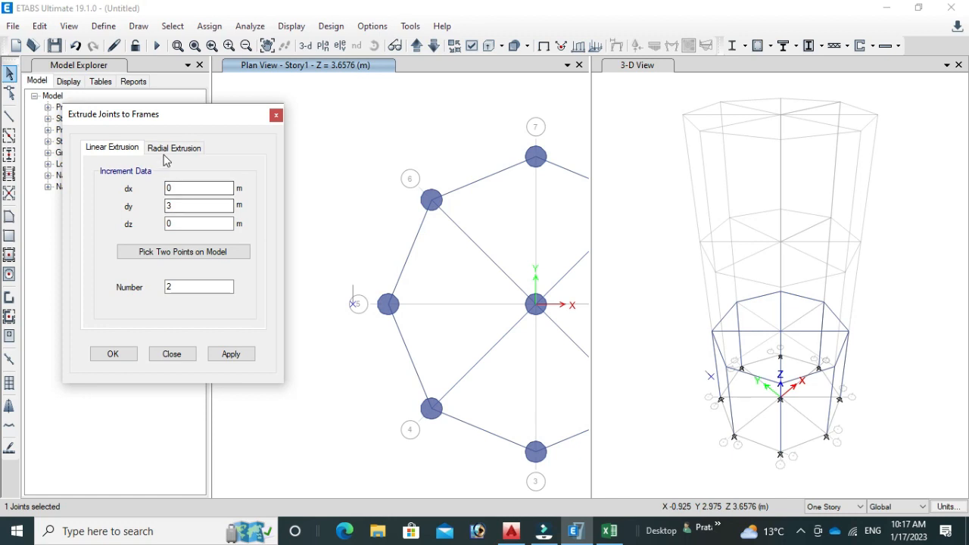
{"action": "left_click", "coordinate": [181, 150]}
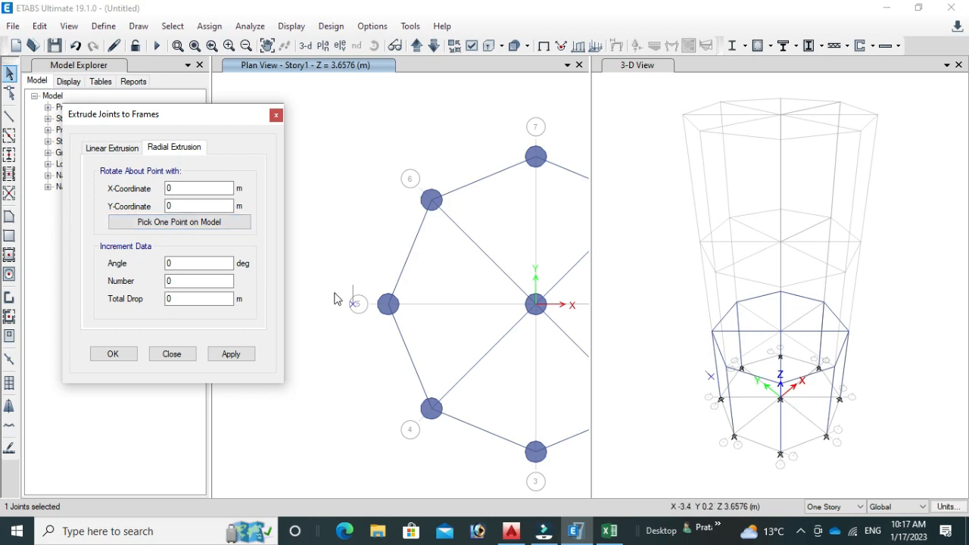
Step: Radially extrude the selected joint about the central column point, with an angle of 3 degrees and a number of 120
{"action": "scroll", "coordinate": [371, 262], "scroll_direction": "down", "scroll_amount": 3}
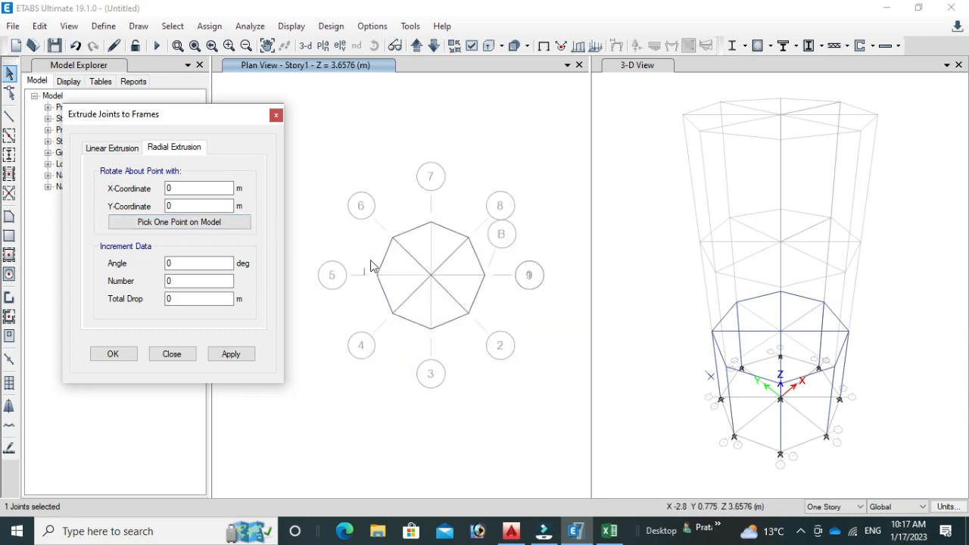
{"action": "scroll", "coordinate": [421, 280], "scroll_direction": "up", "scroll_amount": 3}
{"action": "left_click", "coordinate": [148, 221]}
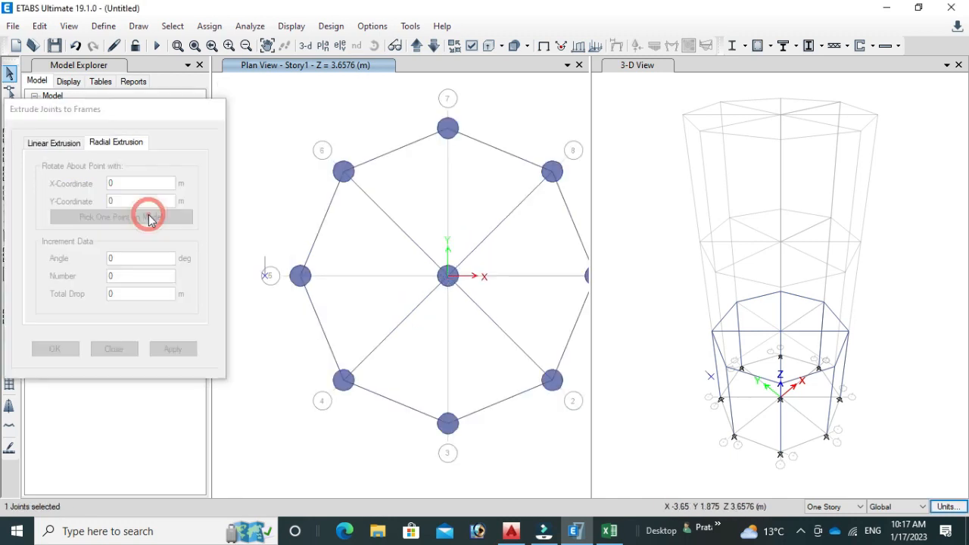
{"action": "left_click", "coordinate": [448, 275]}
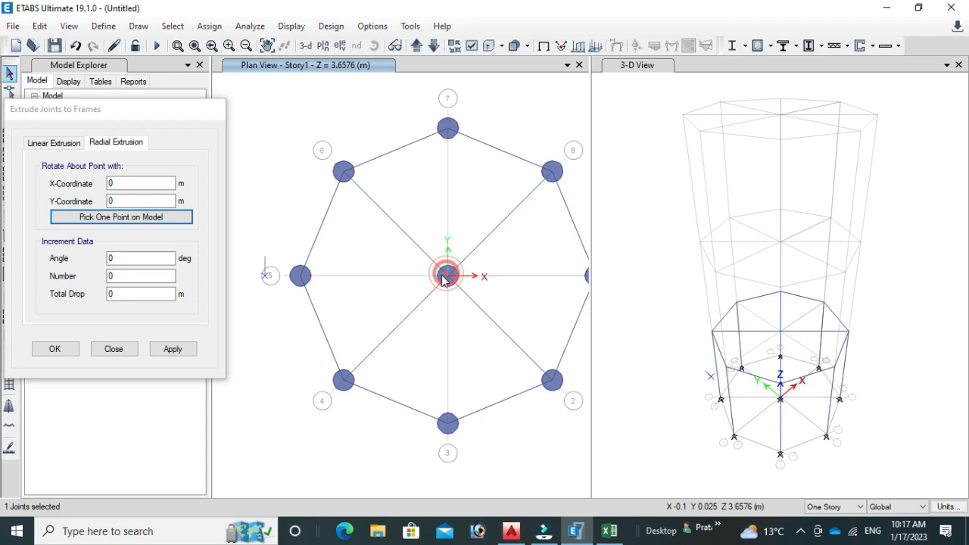
{"action": "double_click", "coordinate": [126, 259]}
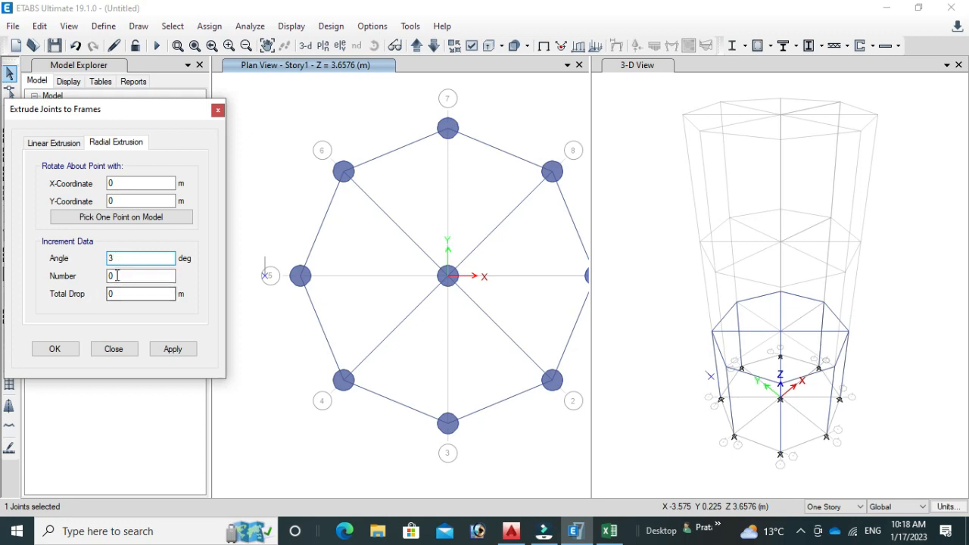
{"action": "left_click_drag", "start_coordinate": [123, 278], "coordinate": [87, 278]}
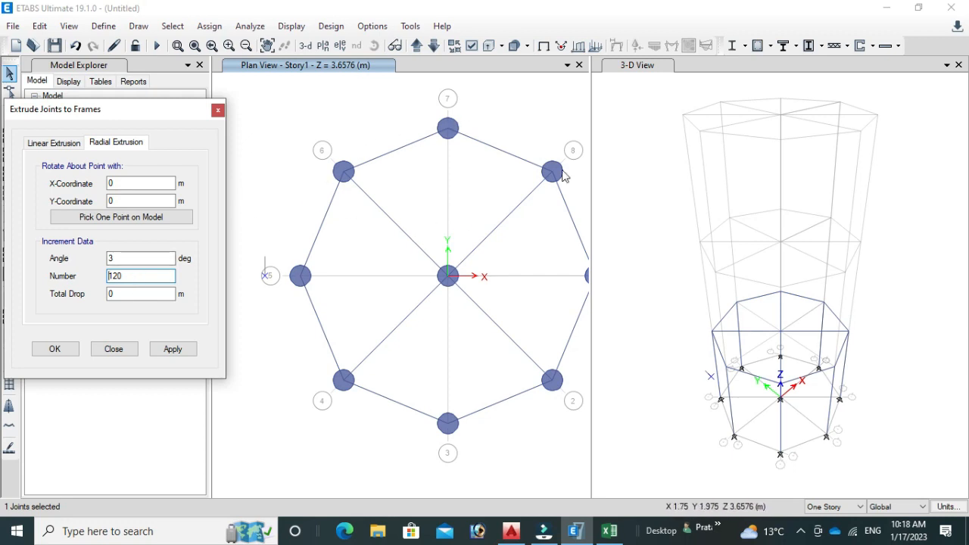
{"action": "left_click", "coordinate": [173, 353]}
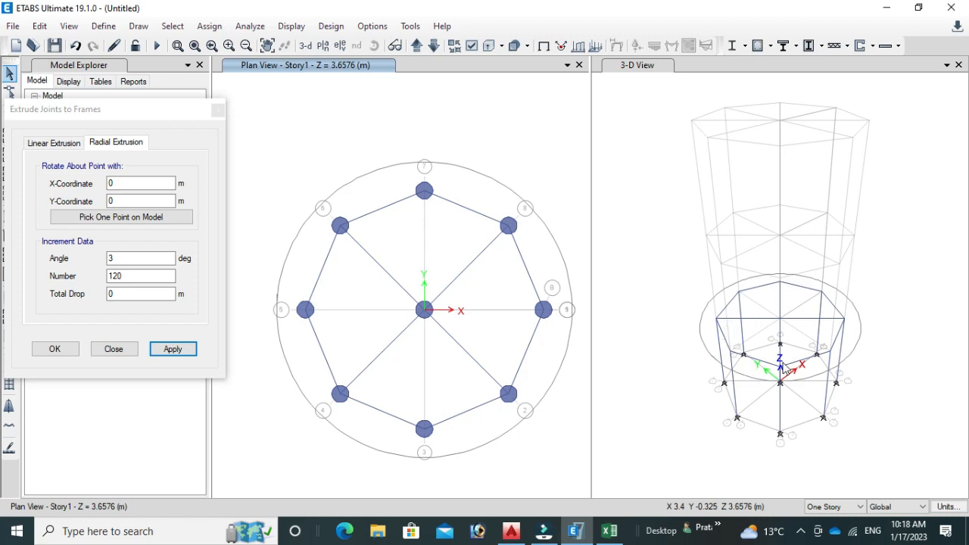
Step: Select all frames with the B9*14 and C 14" properties and hide them in the Story1 plan view
{"action": "scroll", "coordinate": [418, 154], "scroll_direction": "down", "scroll_amount": 5}
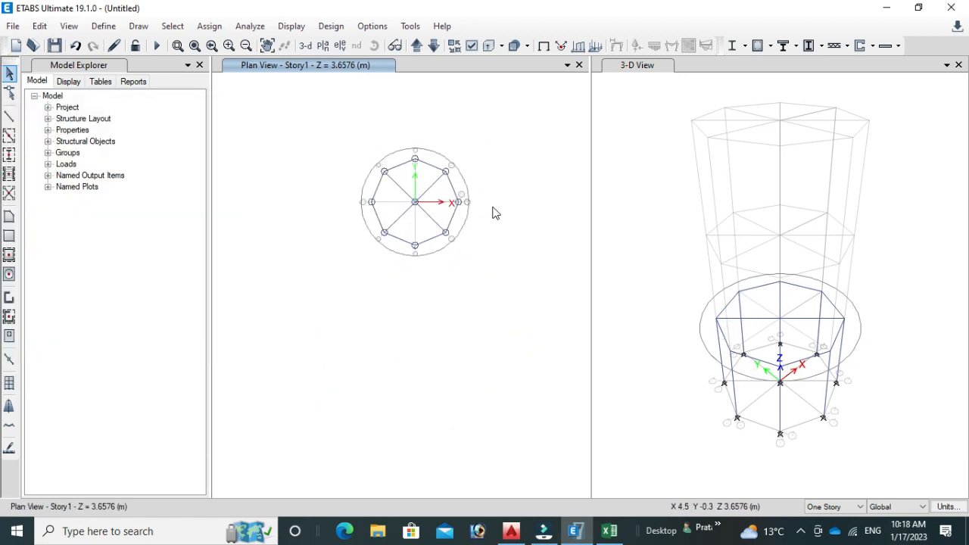
{"action": "scroll", "coordinate": [477, 203], "scroll_direction": "up", "scroll_amount": 3}
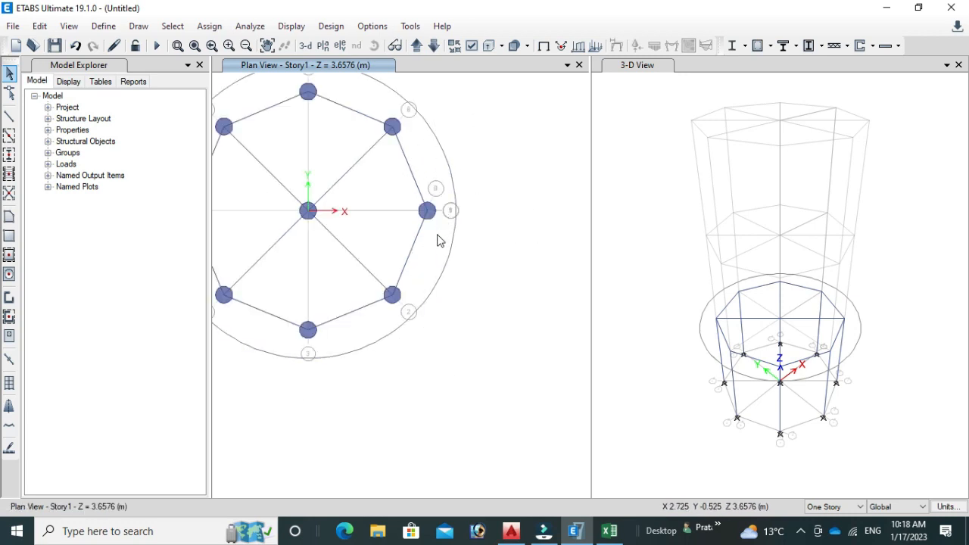
{"action": "scroll", "coordinate": [437, 239], "scroll_direction": "down", "scroll_amount": 3}
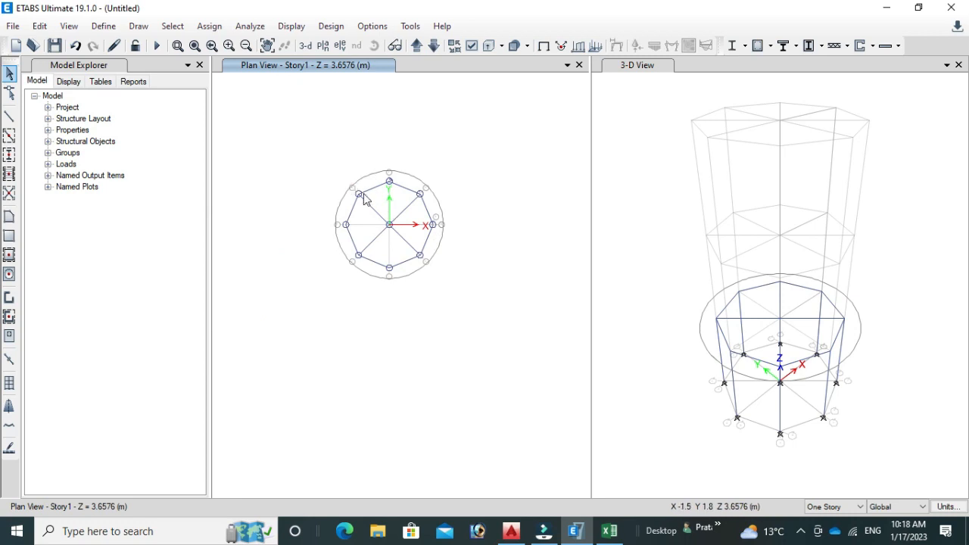
{"action": "left_click", "coordinate": [173, 26]}
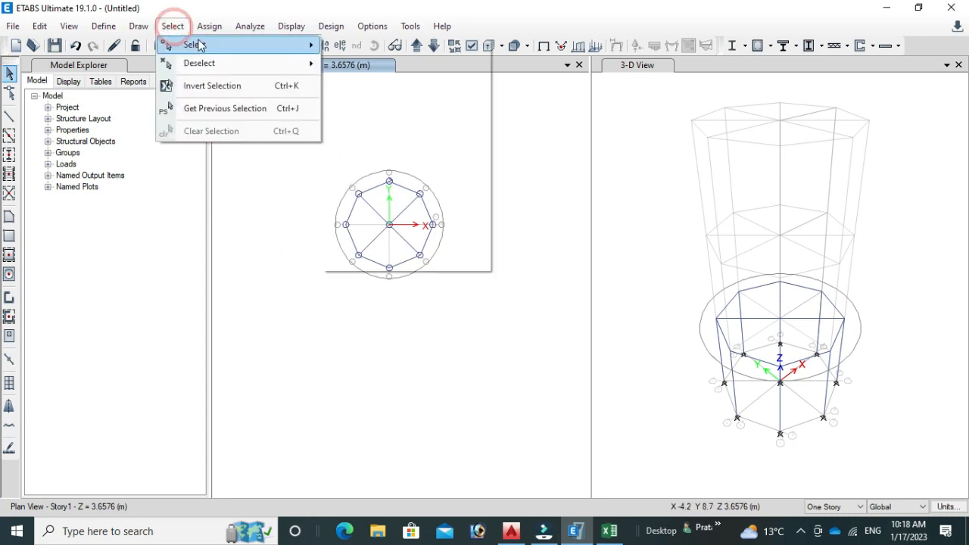
{"action": "left_click", "coordinate": [198, 42]}
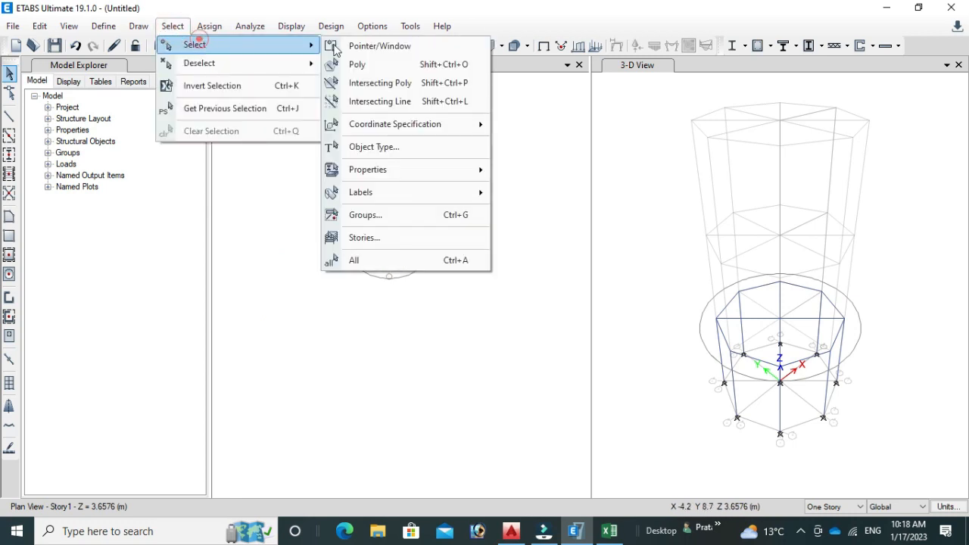
{"action": "left_click", "coordinate": [406, 171]}
{"action": "left_click", "coordinate": [539, 194]}
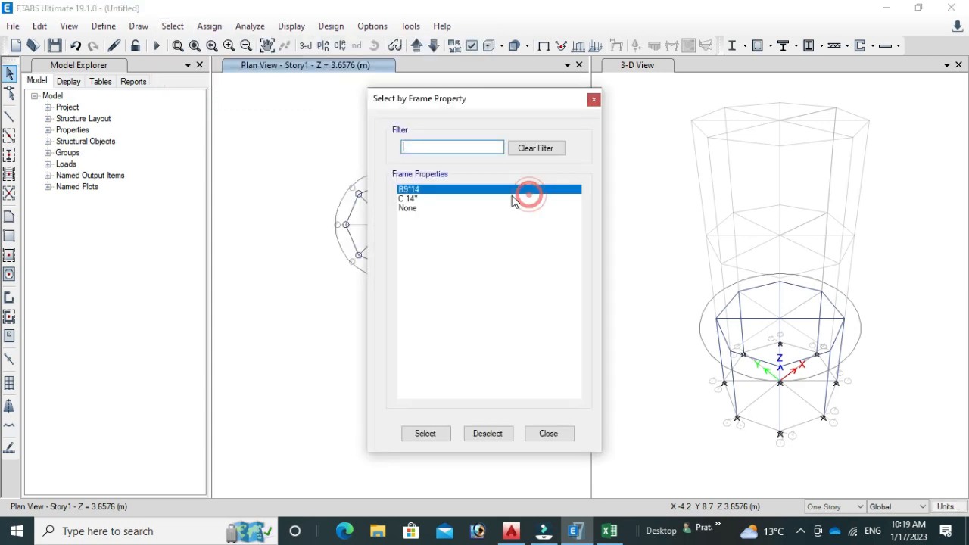
{"action": "left_click", "coordinate": [432, 433]}
{"action": "left_click", "coordinate": [411, 200]}
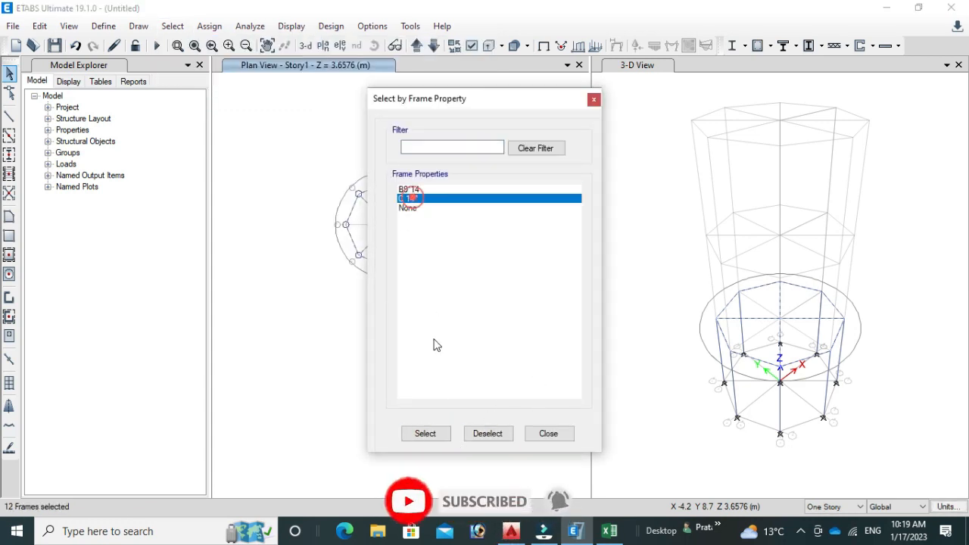
{"action": "left_click", "coordinate": [430, 434]}
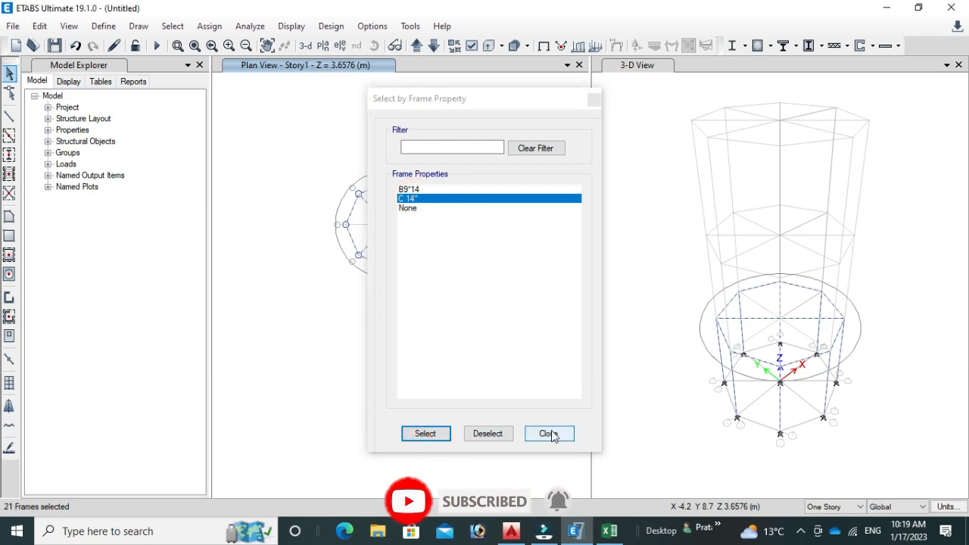
{"action": "left_click", "coordinate": [550, 433]}
{"action": "right_click", "coordinate": [475, 152]}
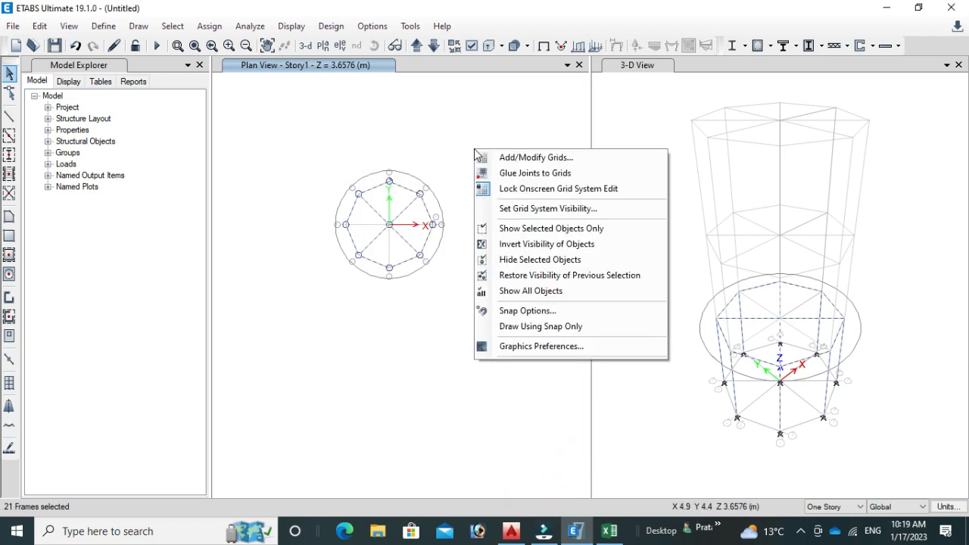
{"action": "left_click", "coordinate": [547, 260]}
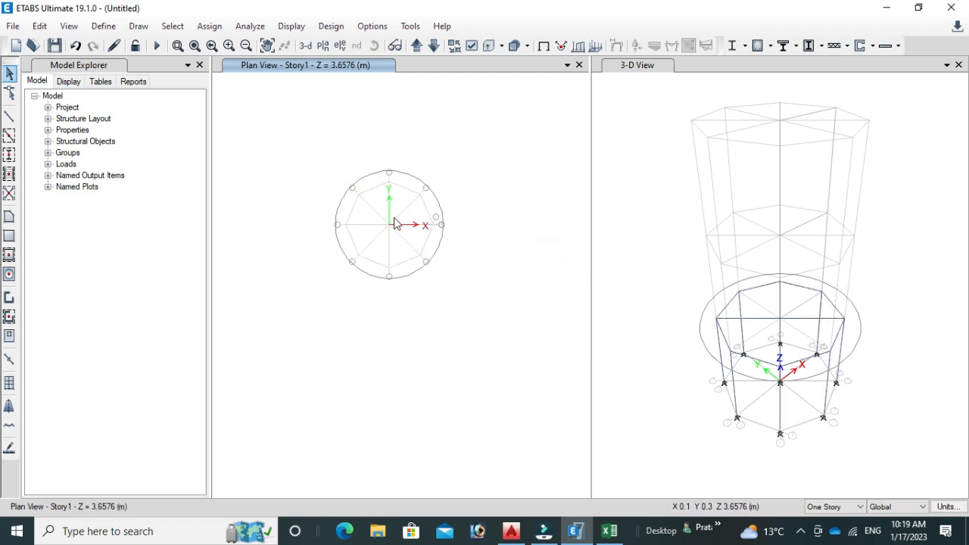
Step: Draw a rectangular Slab1 area on the Story1 plan that fully encloses the circle
{"action": "left_click", "coordinate": [10, 237]}
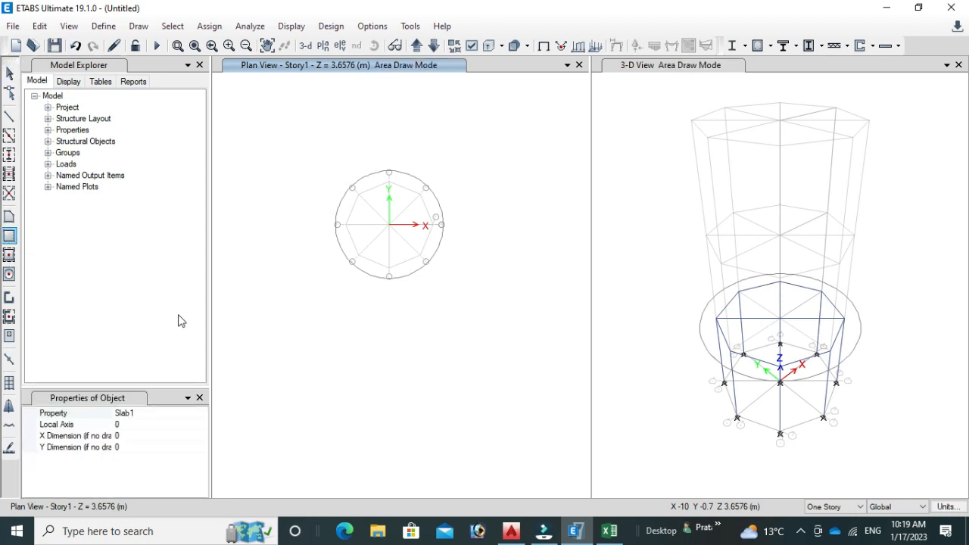
{"action": "left_click", "coordinate": [250, 121]}
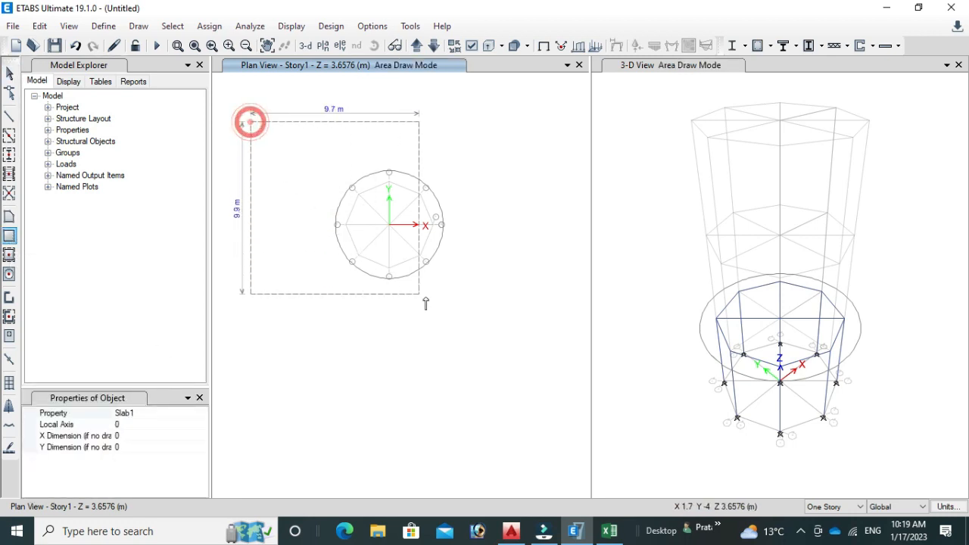
{"action": "left_click", "coordinate": [531, 361]}
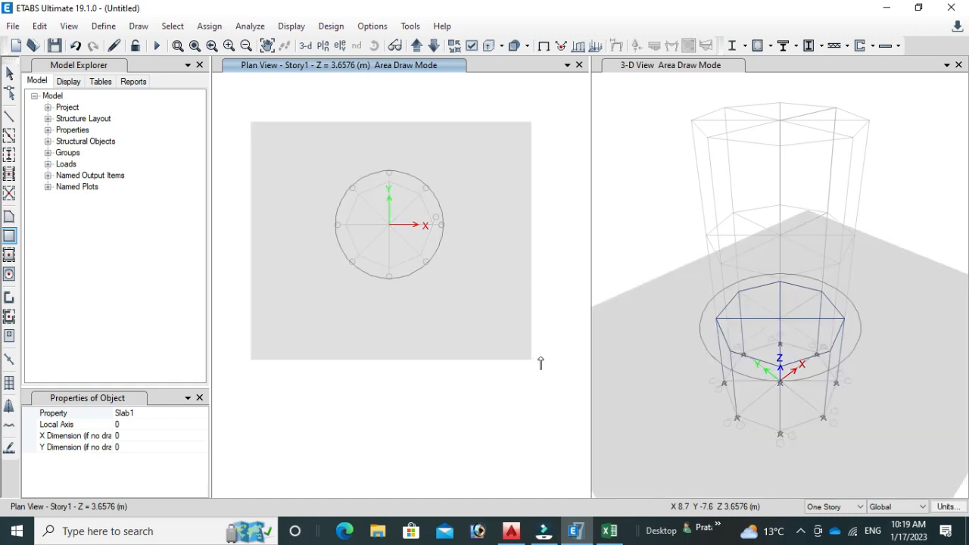
Step: Save the model under the file name "Circular grid and slab"
{"action": "left_click", "coordinate": [13, 26]}
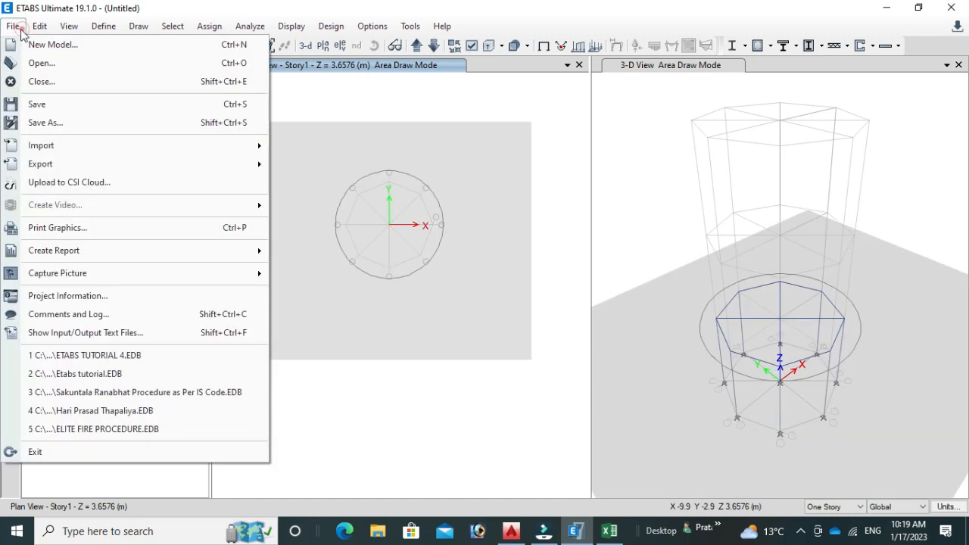
{"action": "left_click", "coordinate": [56, 126]}
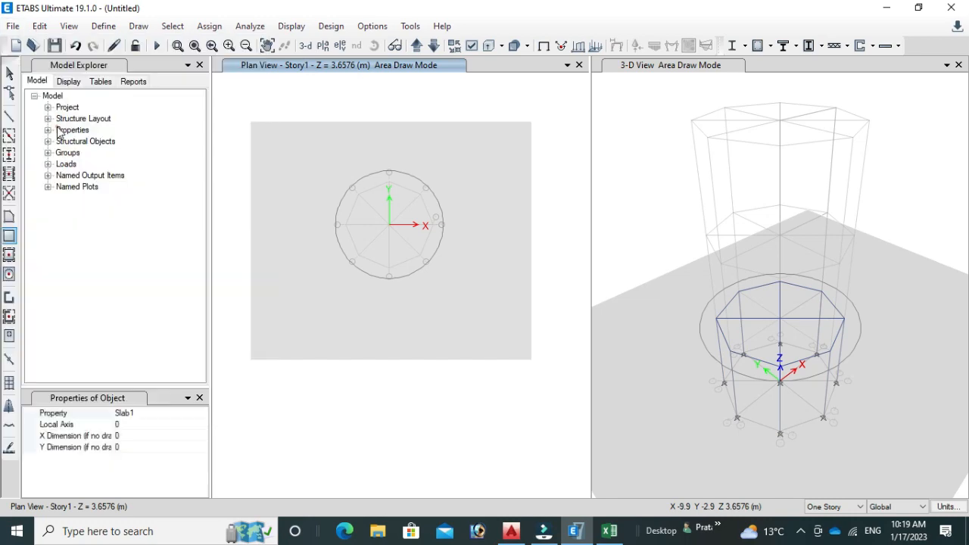
{"action": "type", "text": "Circular grid and slab"}
{"action": "left_click", "coordinate": [357, 334]}
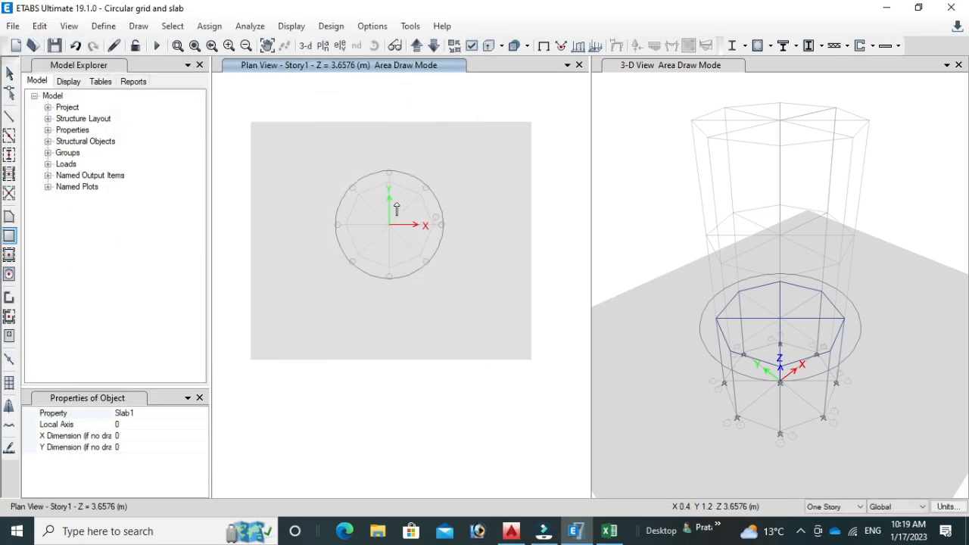
Step: Divide the rectangular slab by cookie-cutting it at the selected circle of frames, with frames extended to the shell edges
{"action": "left_click", "coordinate": [9, 73]}
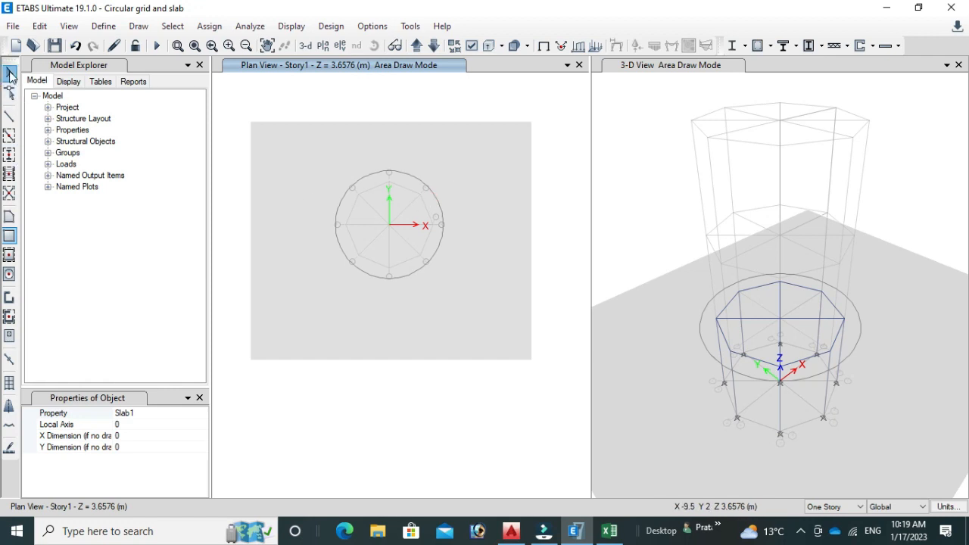
{"action": "left_click", "coordinate": [477, 205]}
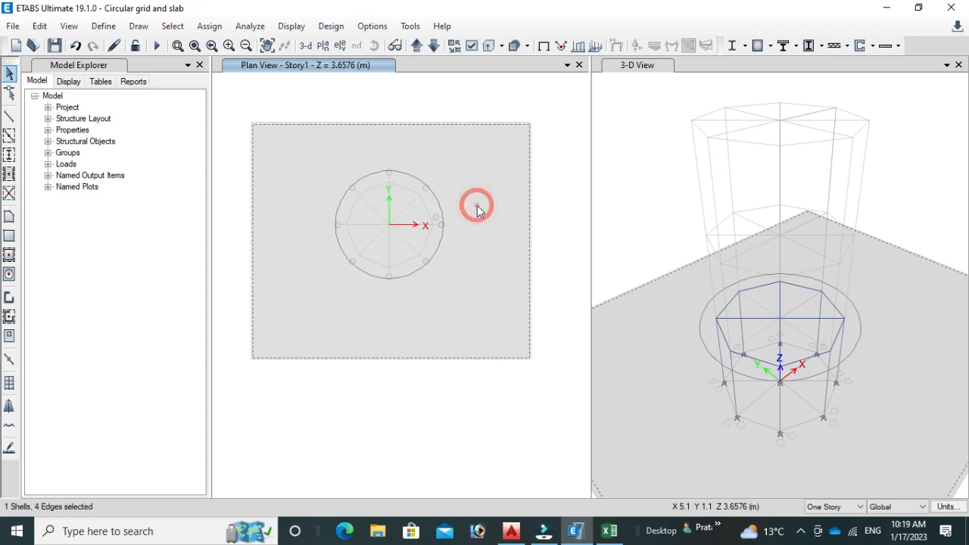
{"action": "left_click_drag", "start_coordinate": [309, 163], "coordinate": [474, 306]}
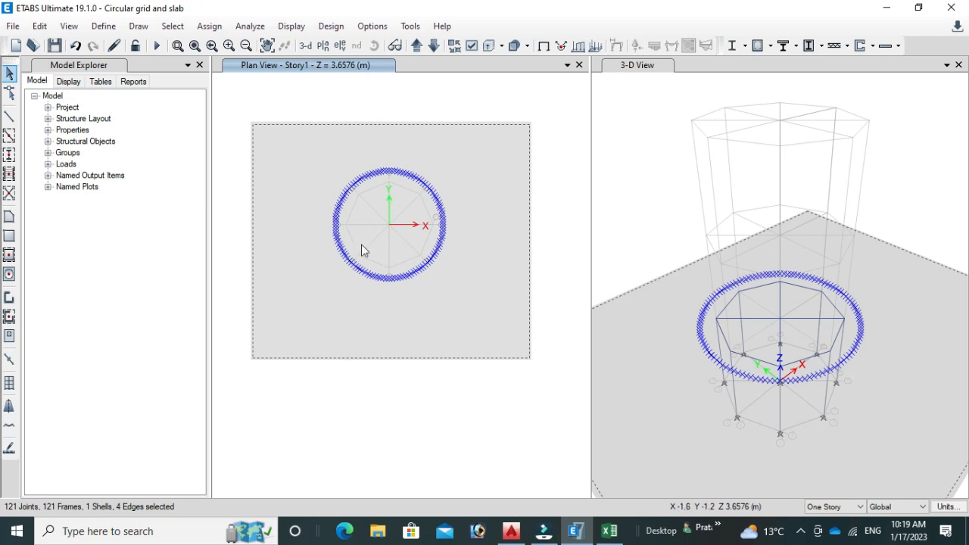
{"action": "left_click", "coordinate": [50, 30]}
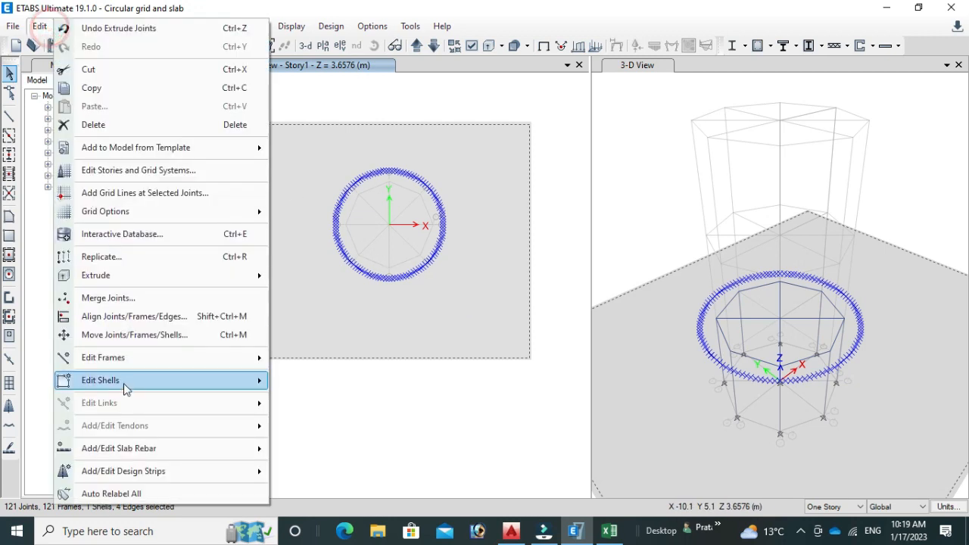
{"action": "mouse_move", "coordinate": [129, 381]}
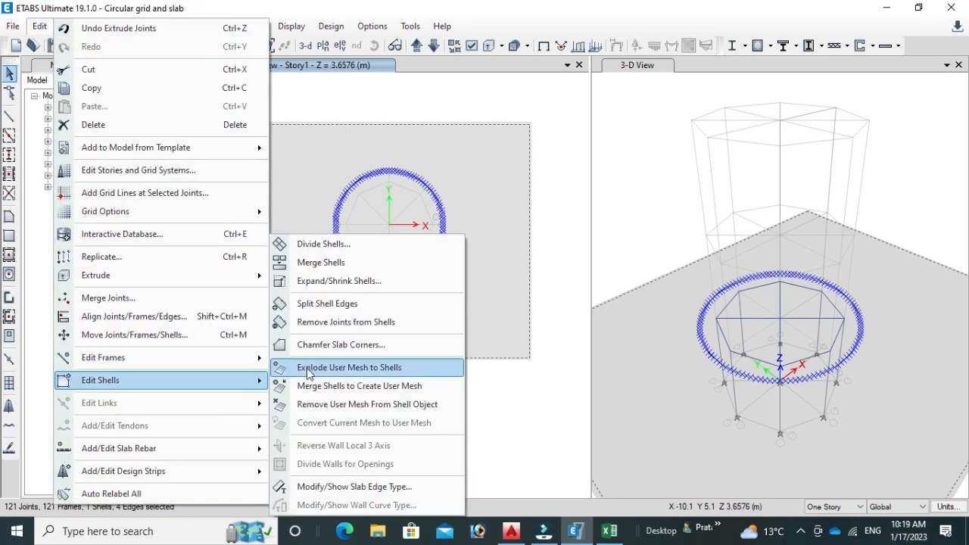
{"action": "left_click", "coordinate": [318, 244]}
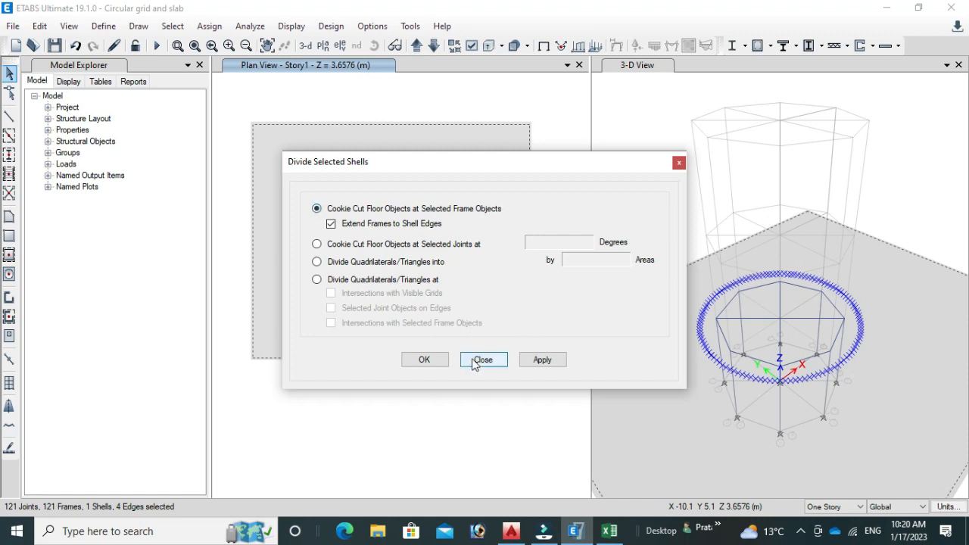
{"action": "left_click", "coordinate": [541, 361]}
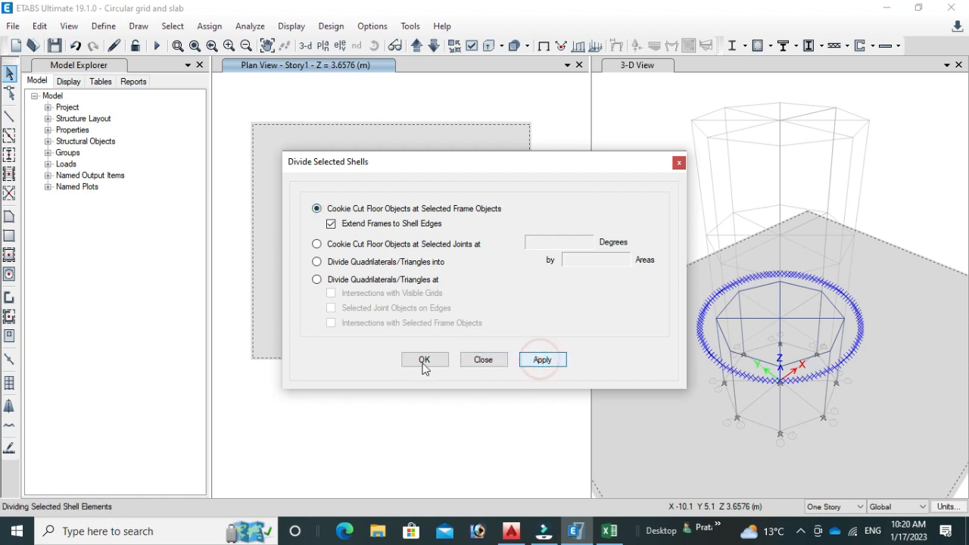
{"action": "left_click", "coordinate": [425, 361]}
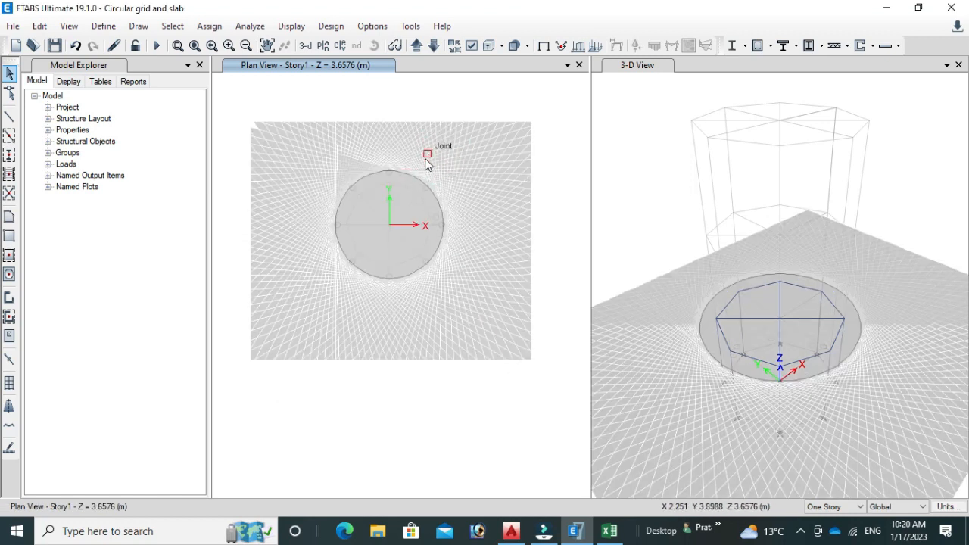
Step: Select the circular slab piece inside the ring and hide it in the Story1 plan view
{"action": "left_click", "coordinate": [395, 220]}
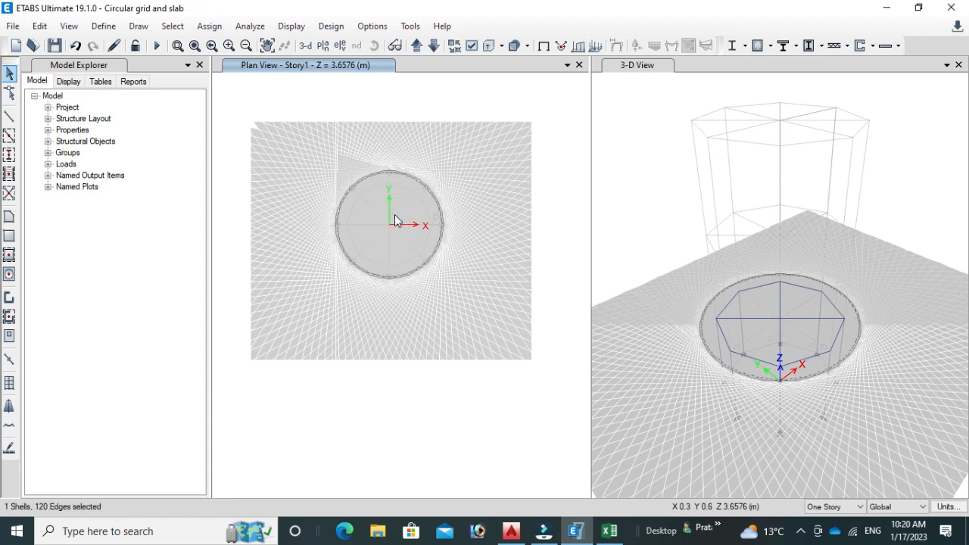
{"action": "right_click", "coordinate": [416, 98]}
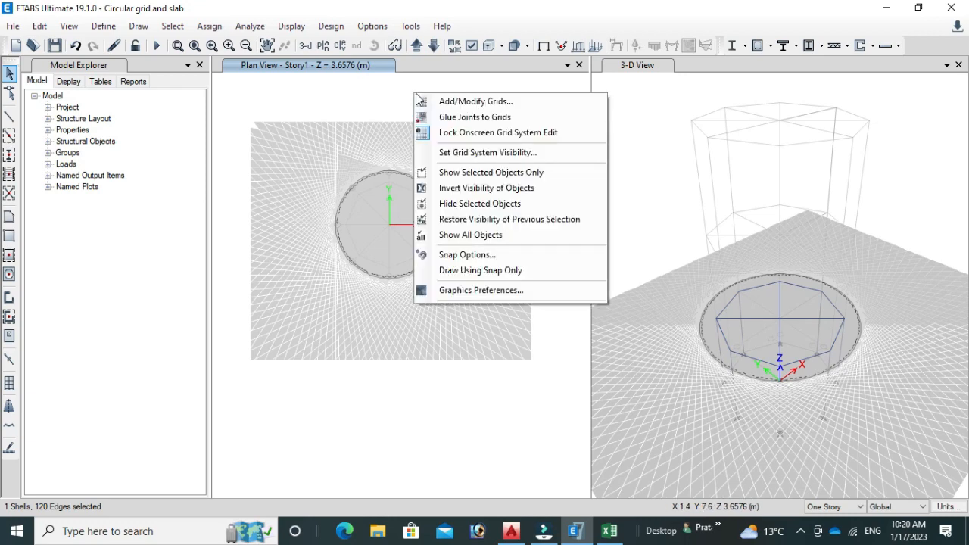
{"action": "left_click", "coordinate": [476, 204]}
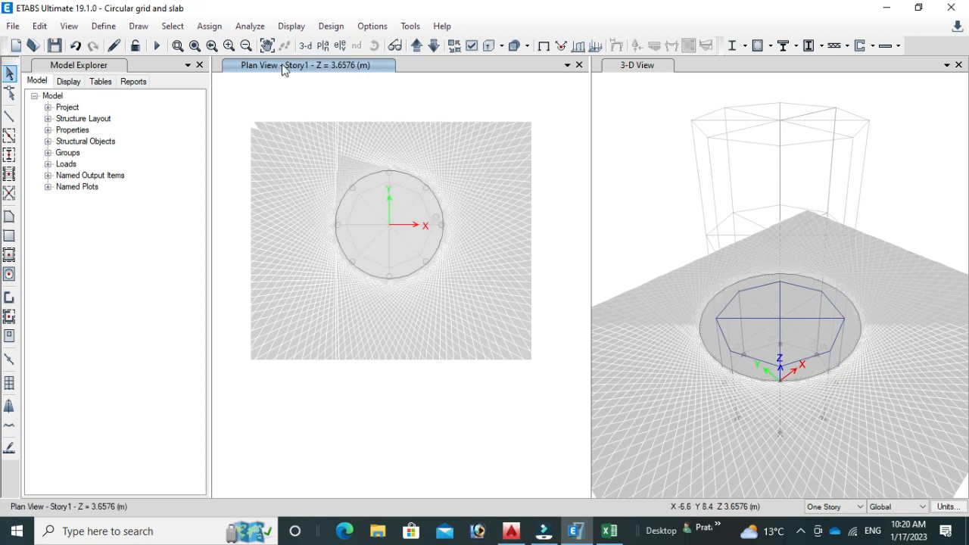
Step: Select all frames with the property None and hide them in the Story1 plan view
{"action": "left_click", "coordinate": [172, 26]}
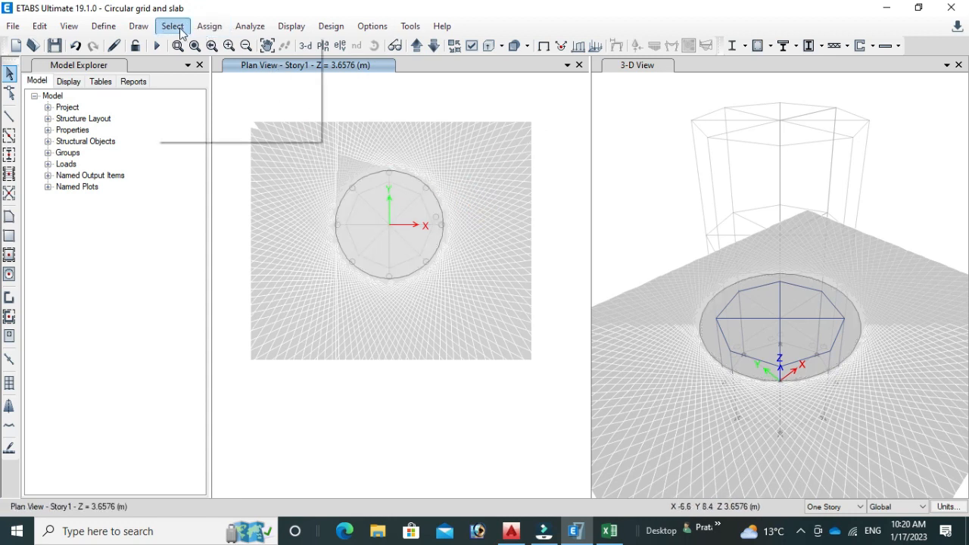
{"action": "left_click", "coordinate": [195, 44]}
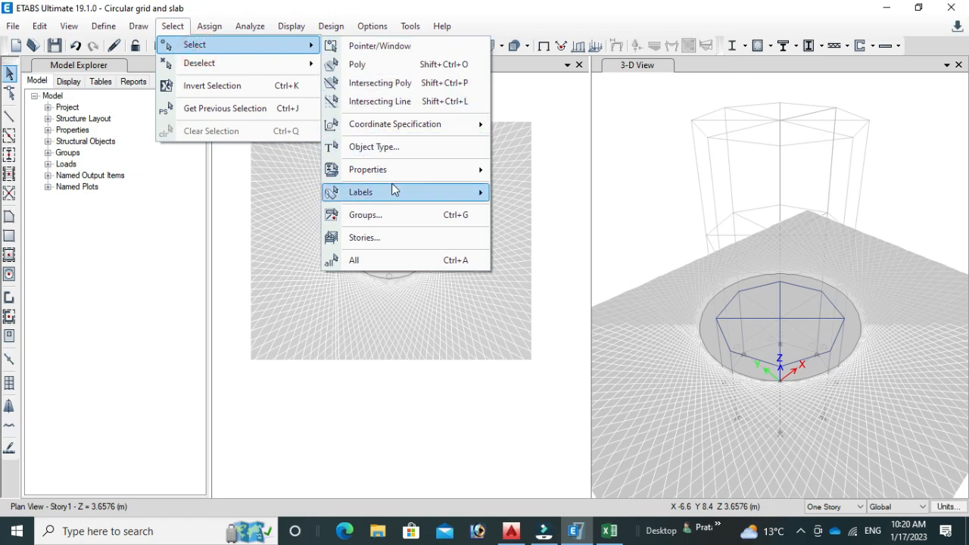
{"action": "left_click", "coordinate": [349, 170]}
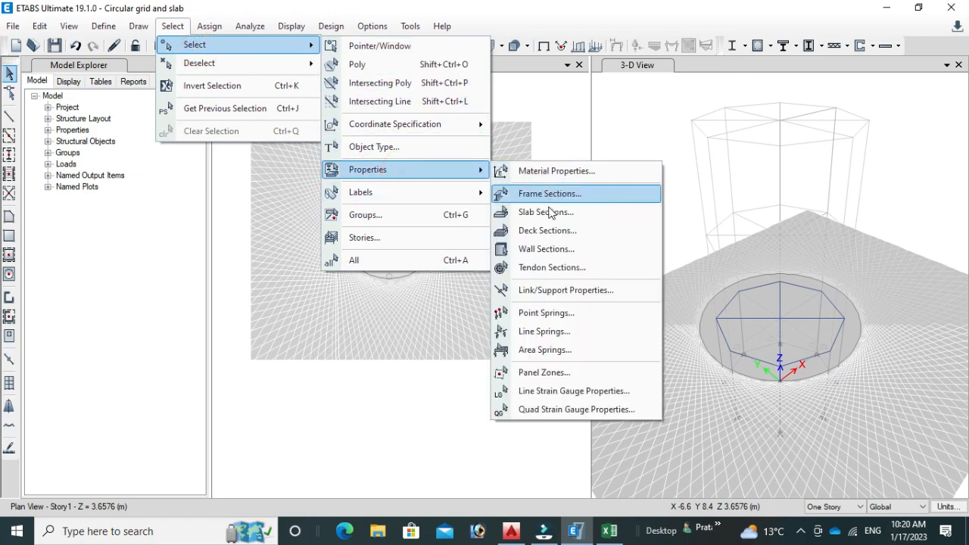
{"action": "left_click", "coordinate": [550, 199]}
{"action": "left_click", "coordinate": [415, 208]}
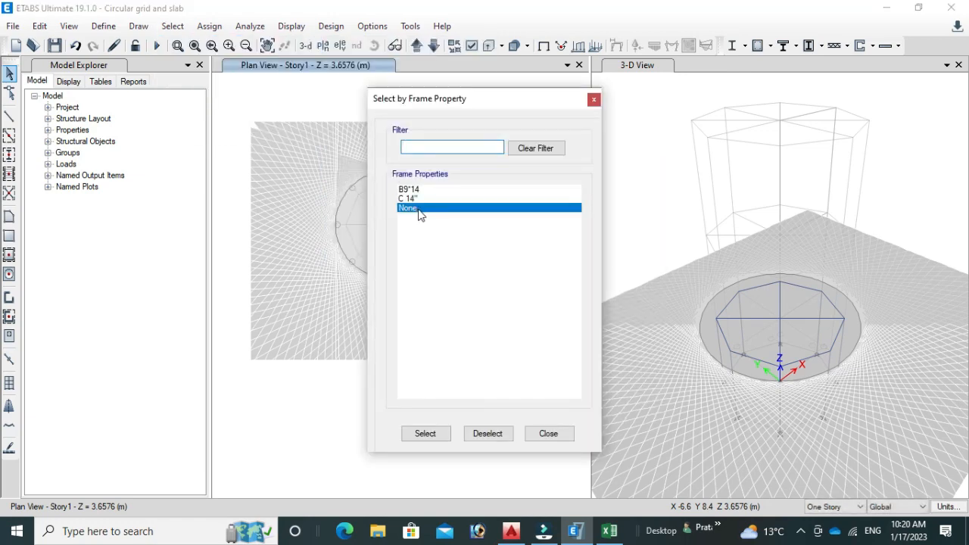
{"action": "left_click", "coordinate": [428, 433]}
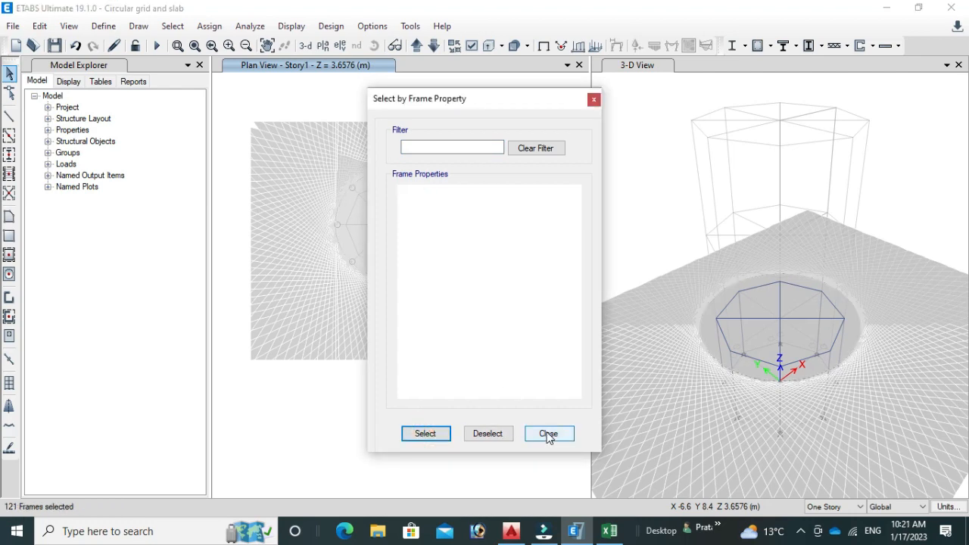
{"action": "left_click", "coordinate": [548, 433]}
{"action": "right_click", "coordinate": [451, 98]}
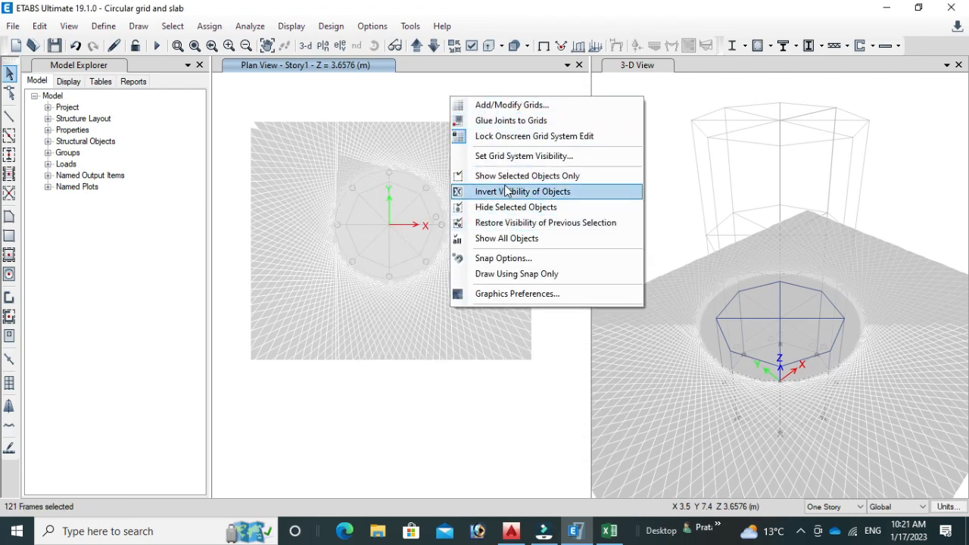
{"action": "left_click", "coordinate": [500, 209]}
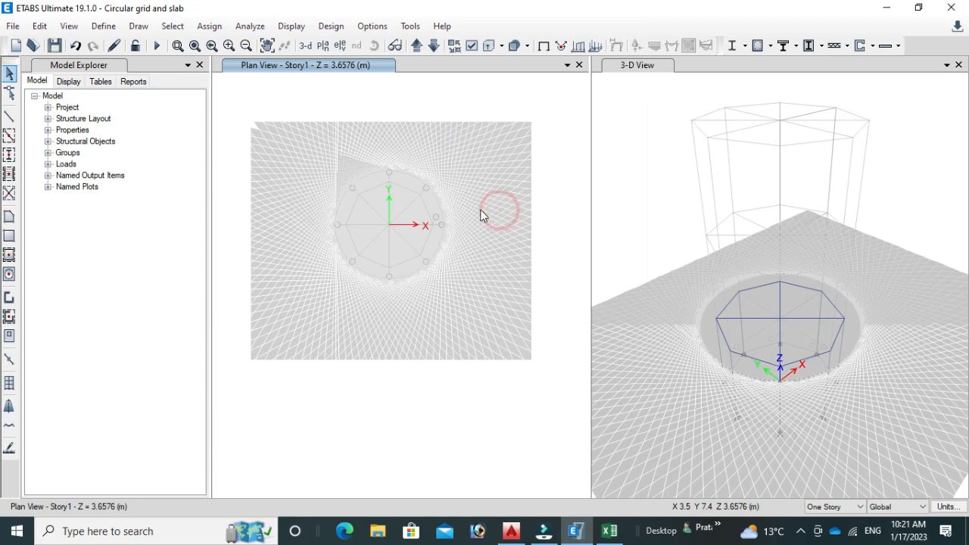
Step: Select all the cut slab pieces outside the circle in the plan view and delete them
{"action": "left_click", "coordinate": [402, 210]}
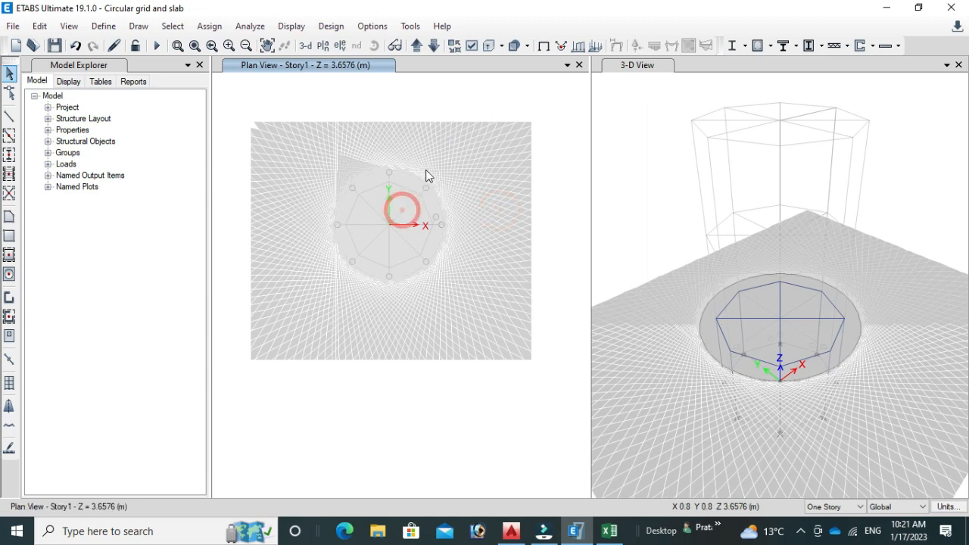
{"action": "left_click", "coordinate": [465, 186]}
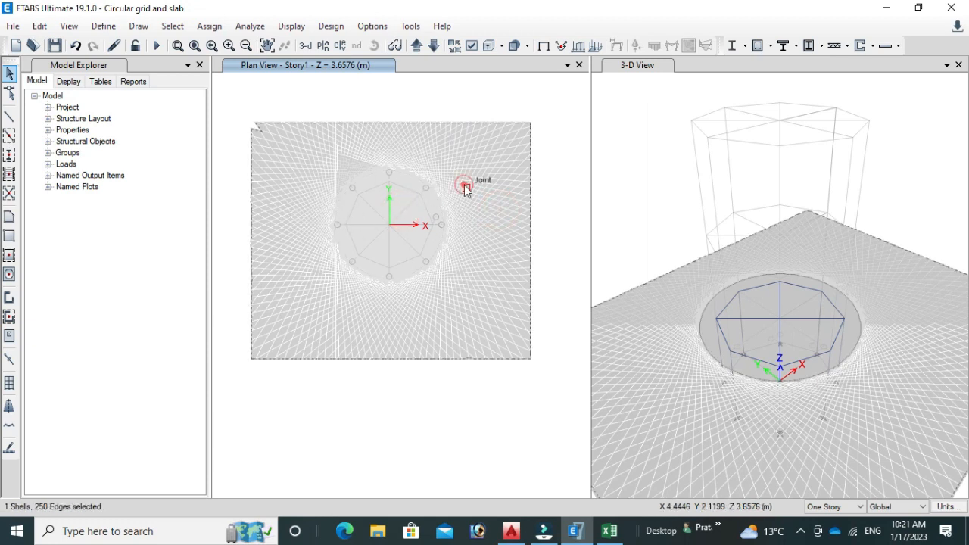
{"action": "left_click", "coordinate": [547, 154]}
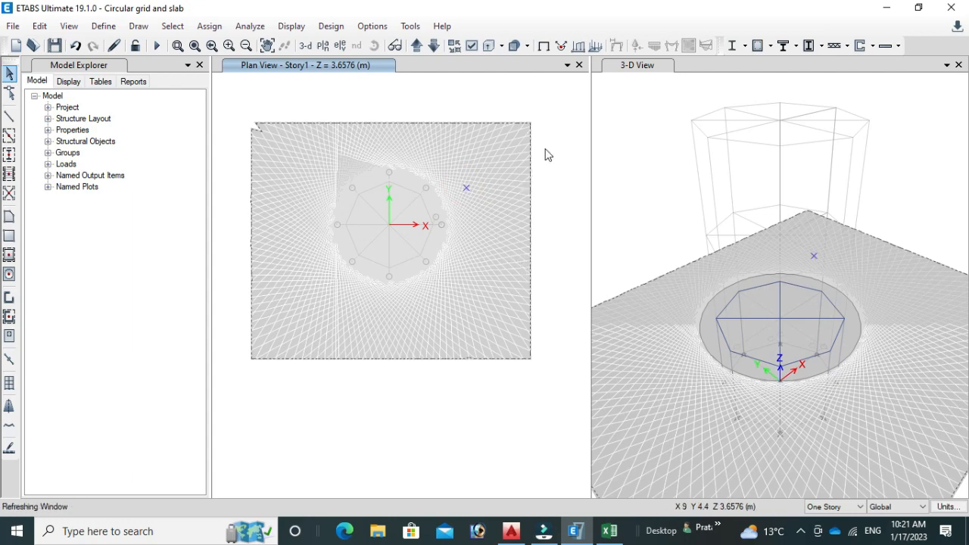
{"action": "left_click_drag", "start_coordinate": [544, 114], "coordinate": [234, 420]}
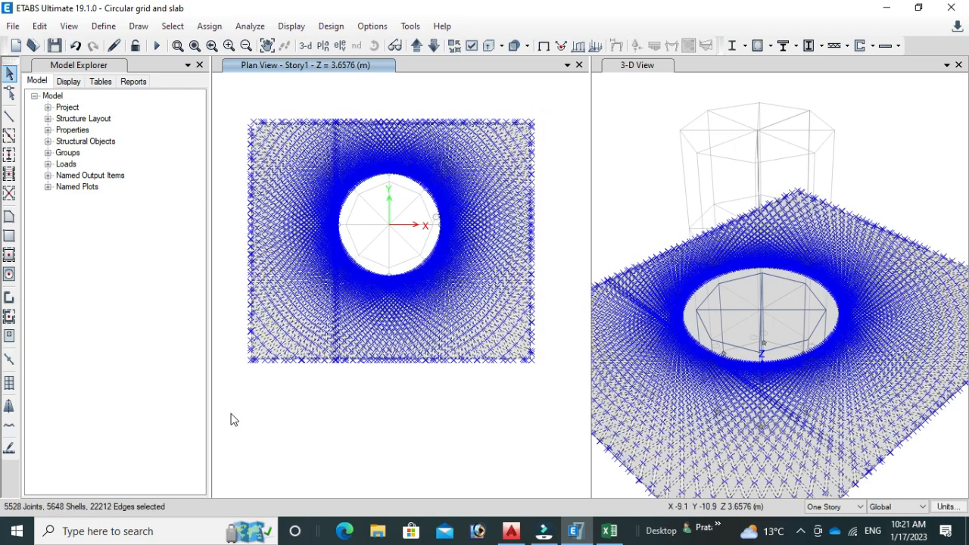
{"action": "key", "text": "Delete"}
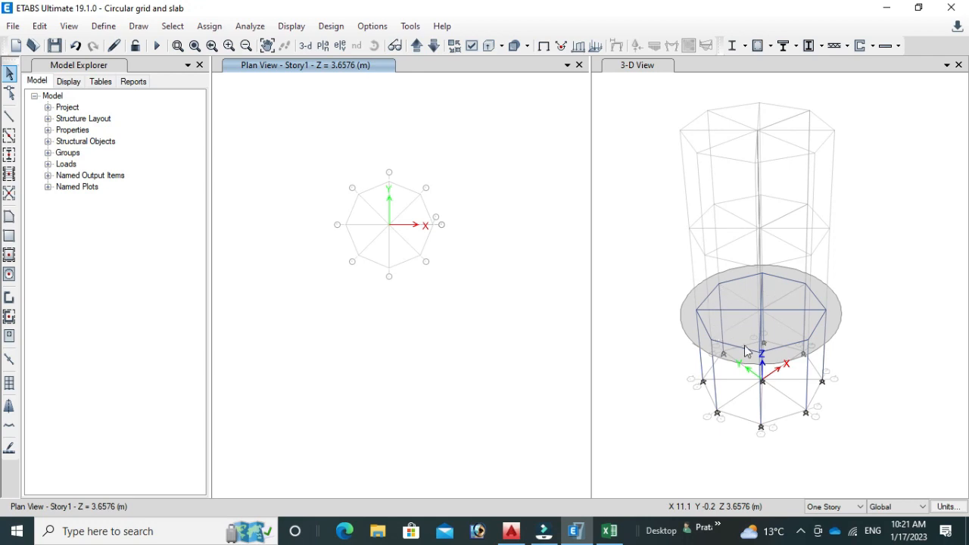
Step: Show all hidden objects again in the Story1 plan view
{"action": "right_click", "coordinate": [342, 118]}
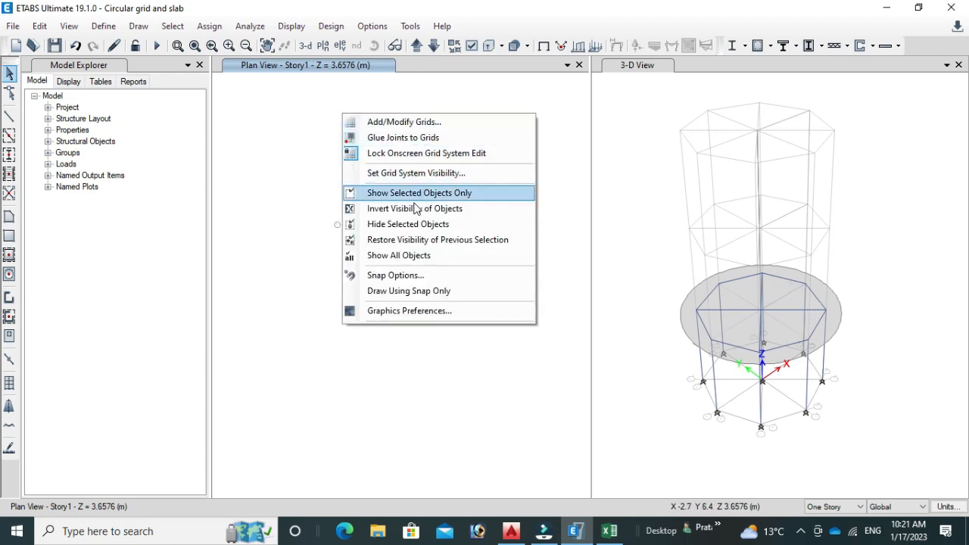
{"action": "left_click", "coordinate": [404, 256]}
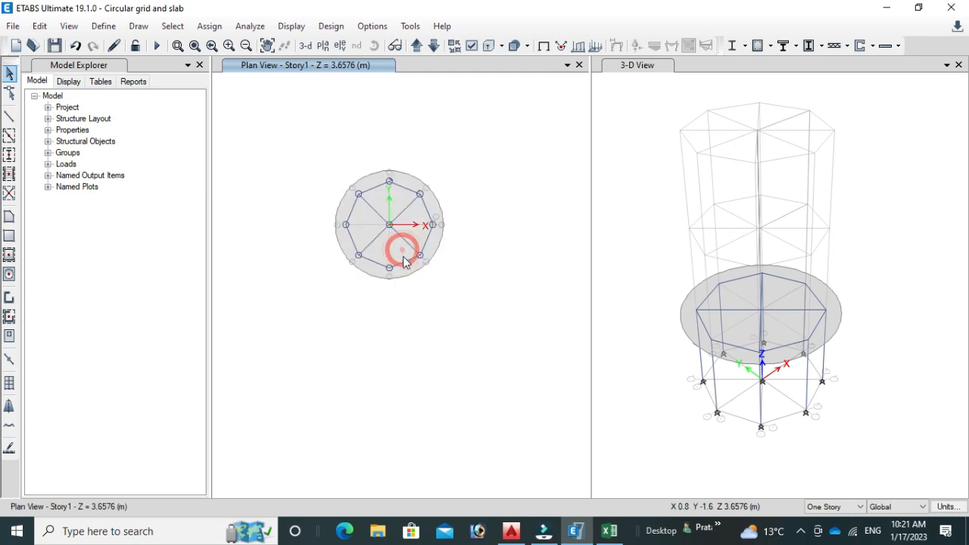
{"action": "scroll", "coordinate": [417, 193], "scroll_direction": "up", "scroll_amount": 3}
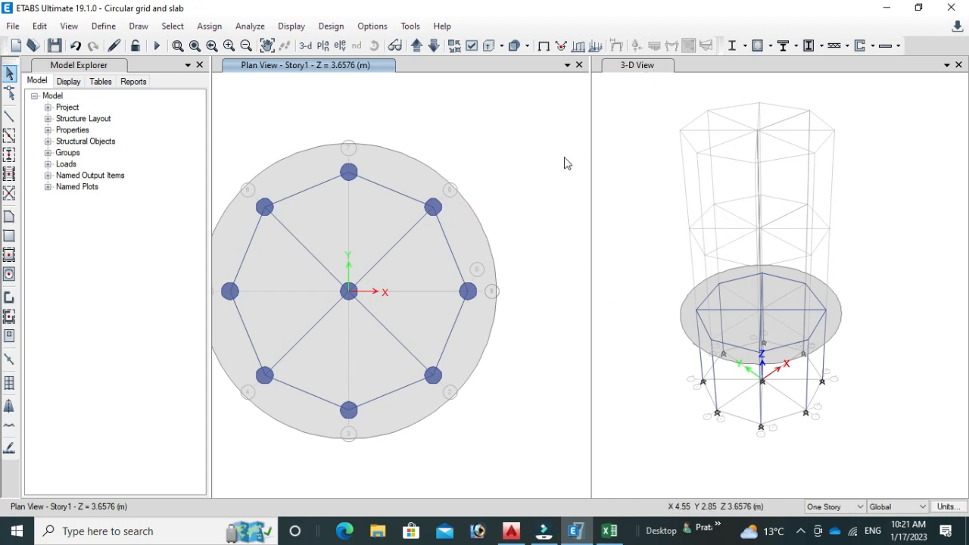
{"action": "scroll", "coordinate": [553, 174], "scroll_direction": "down", "scroll_amount": 3}
Step: Select everything on Story1 and replicate it to Story2 and Story3, keeping the original objects
{"action": "left_click_drag", "start_coordinate": [551, 142], "coordinate": [393, 335]}
{"action": "key", "text": "ctrl+r"}
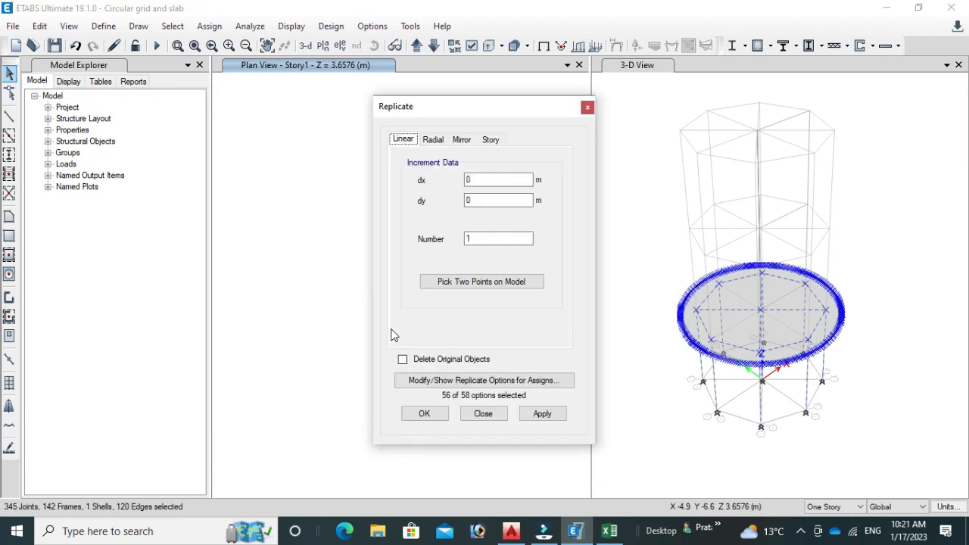
{"action": "left_click", "coordinate": [494, 139]}
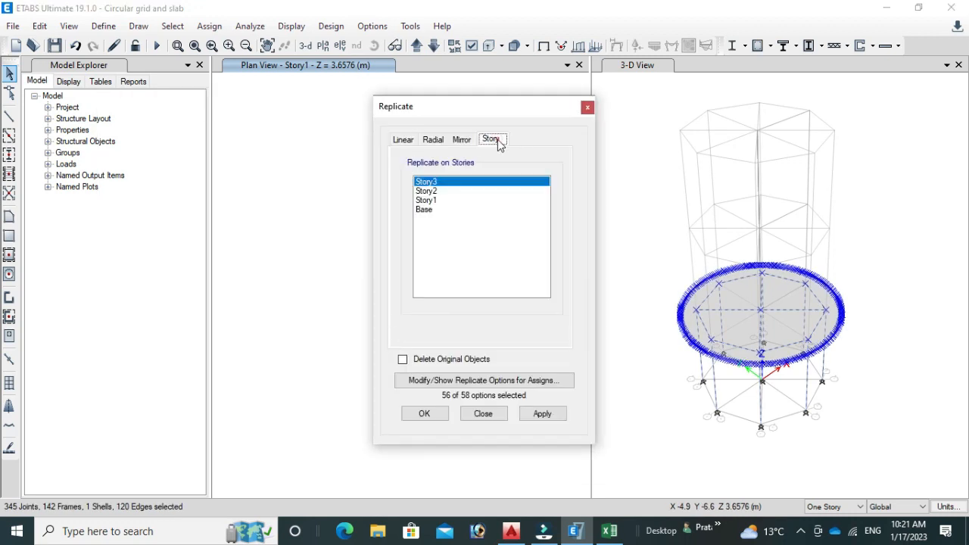
{"action": "left_click", "coordinate": [427, 191], "text": "ctrl"}
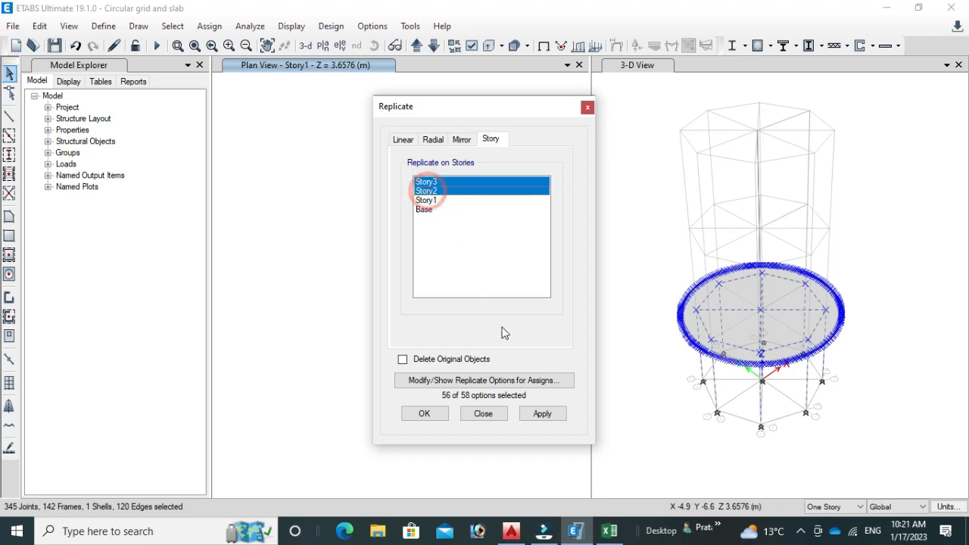
{"action": "left_click", "coordinate": [543, 415]}
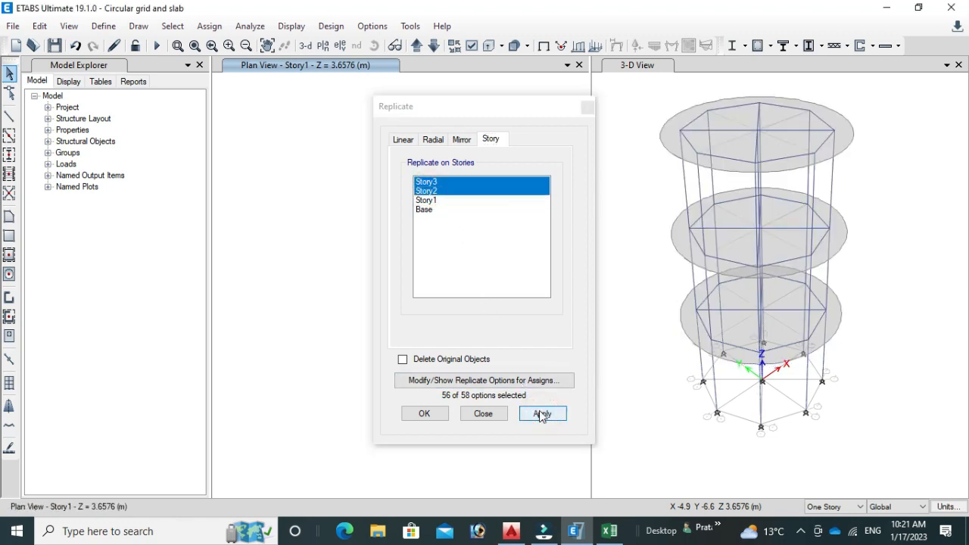
{"action": "left_click", "coordinate": [587, 107]}
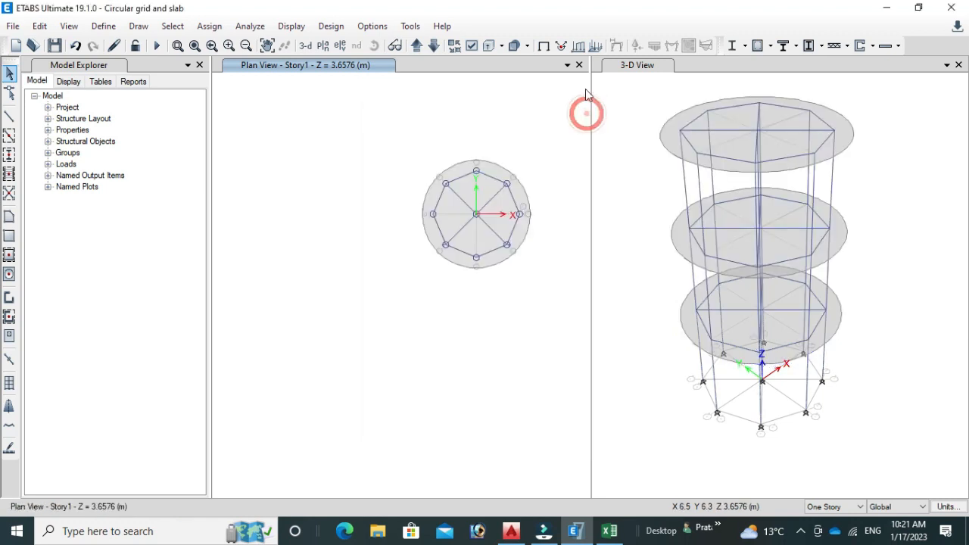
Step: Close the plan view and inspect the 3-D model from another angle with frames and slabs shown extruded
{"action": "left_click", "coordinate": [580, 65]}
{"action": "left_click", "coordinate": [579, 65]}
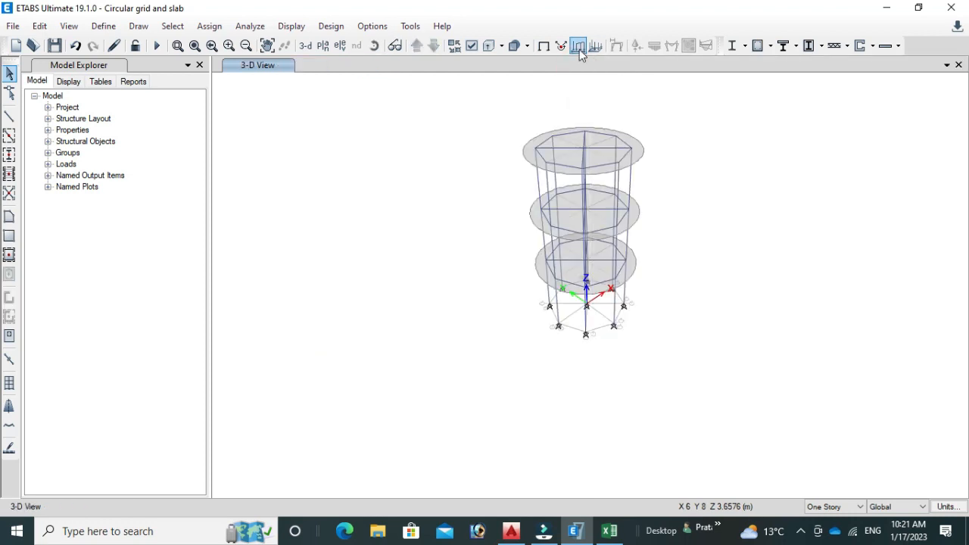
{"action": "left_click", "coordinate": [488, 47]}
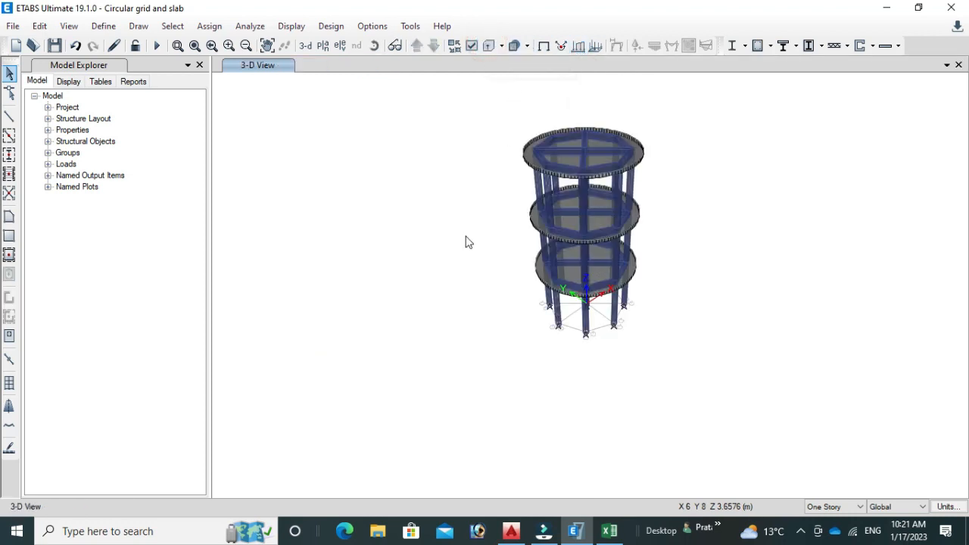
{"action": "left_click", "coordinate": [374, 46]}
{"action": "left_click_drag", "start_coordinate": [434, 340], "coordinate": [575, 347]}
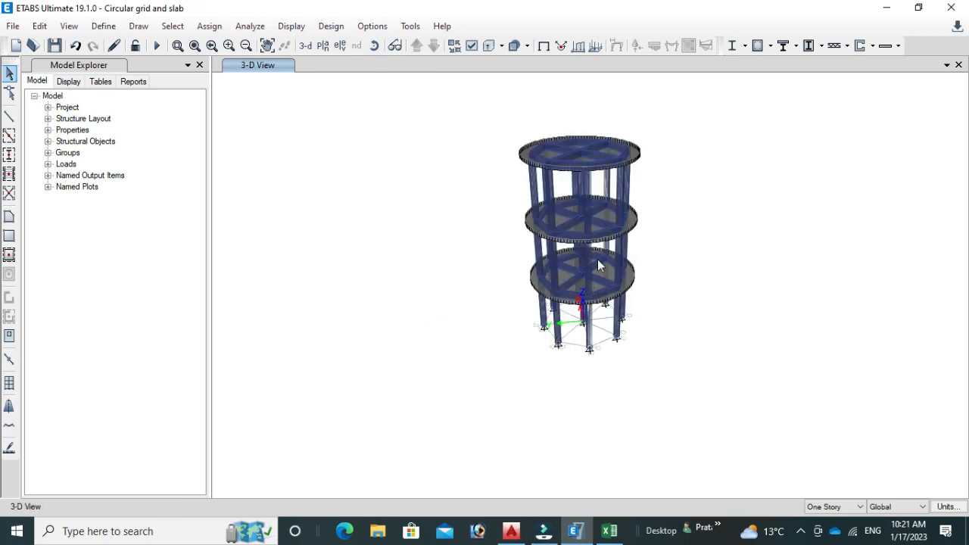
{"action": "scroll", "coordinate": [619, 207], "scroll_direction": "up", "scroll_amount": 5}
{"action": "scroll", "coordinate": [602, 234], "scroll_direction": "down", "scroll_amount": 5}
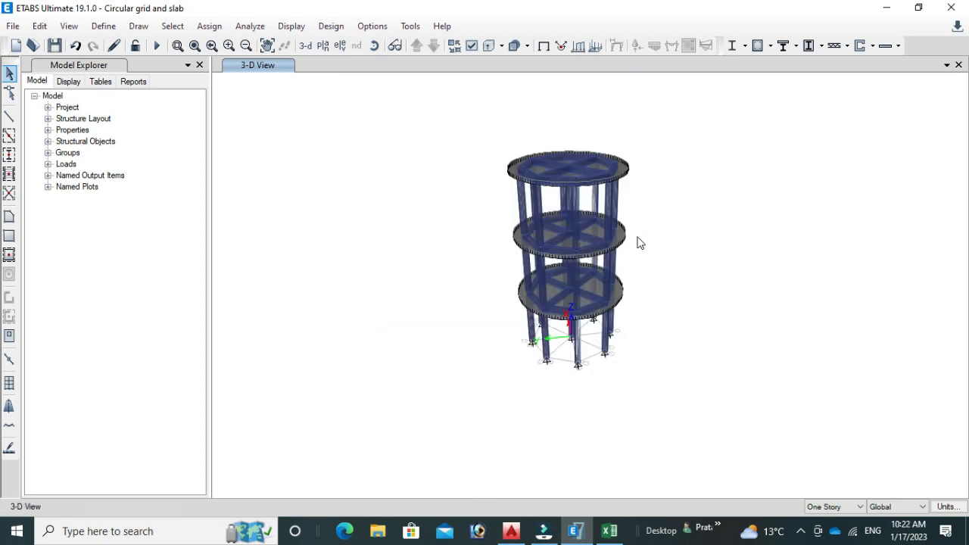